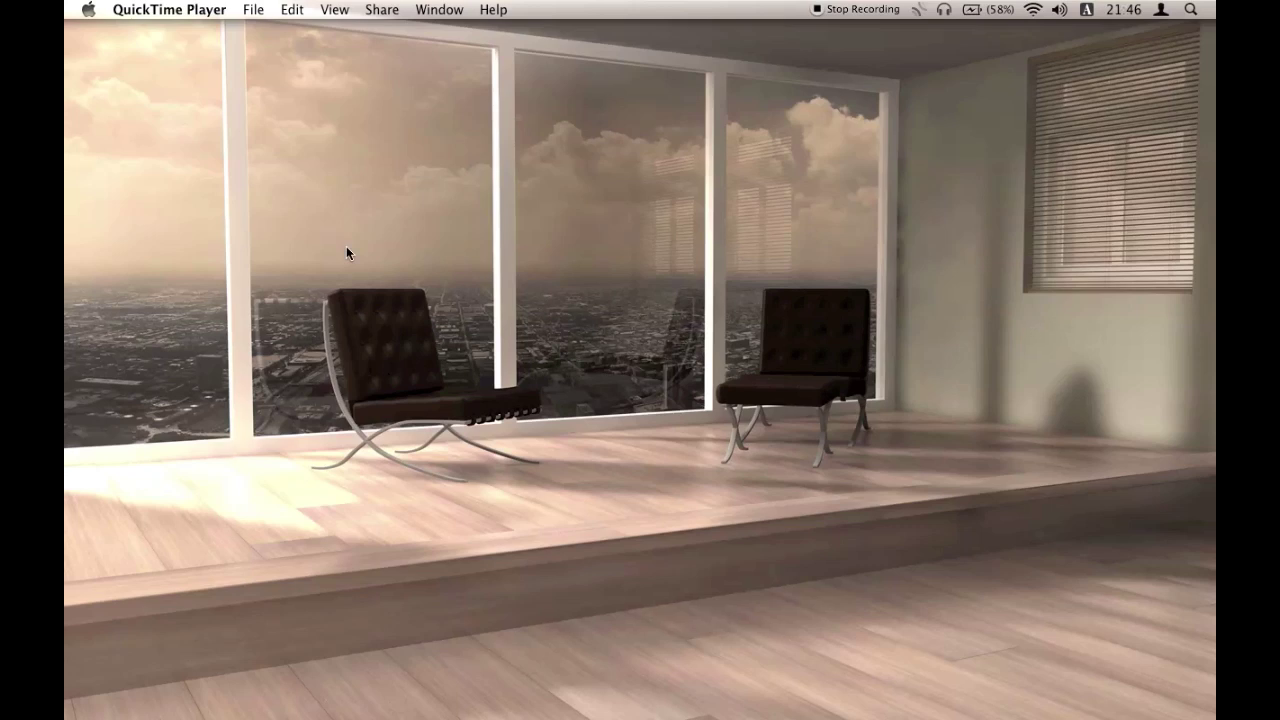
# Bring up the Quicksilver launcher and search for 'keynote'.
pyautogui.hotkey('ctrl', 'space')
pyautogui.write('keynote')
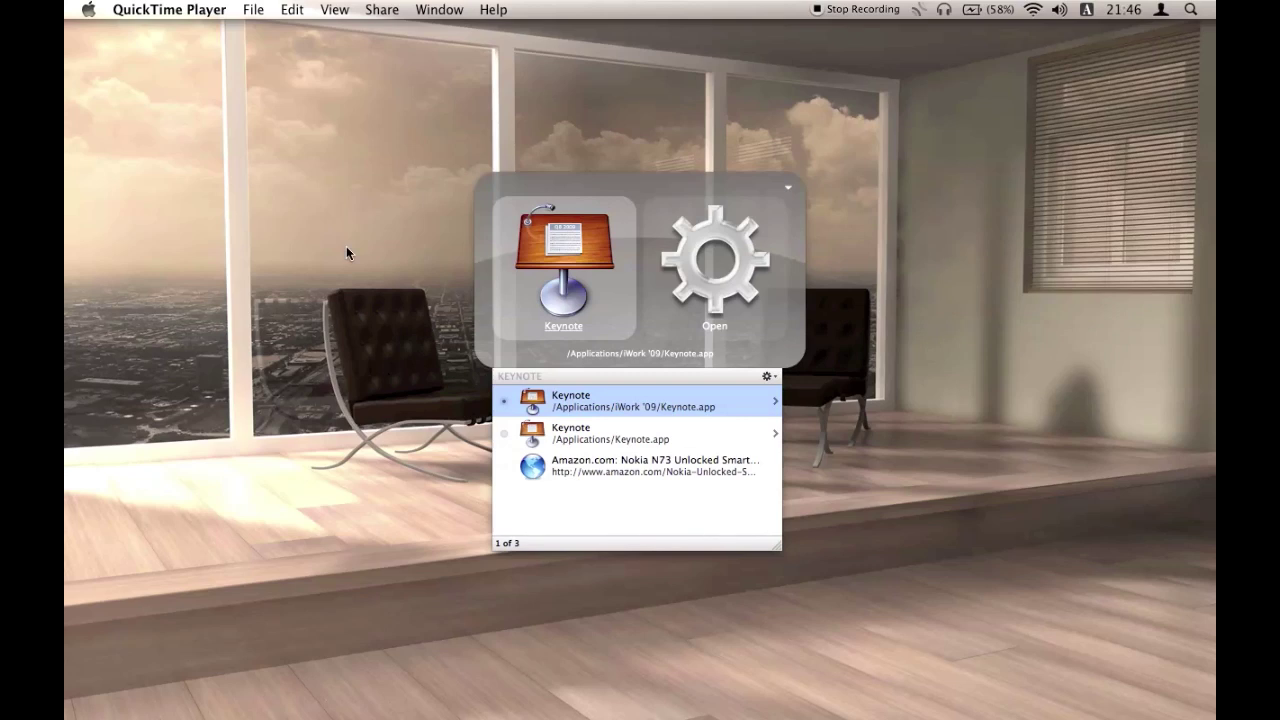
# Launch Keynote and close the floating Build inspector over the Theme Chooser.
pyautogui.press('Return')
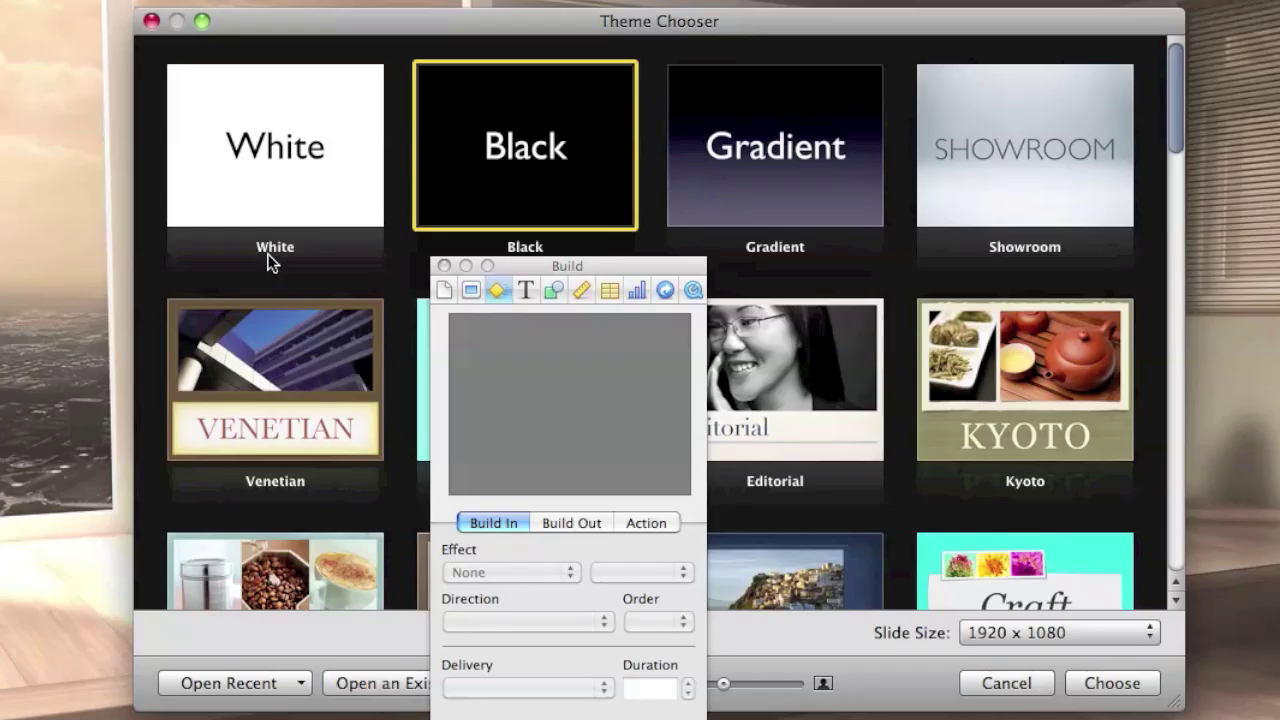
pyautogui.click(442, 268)
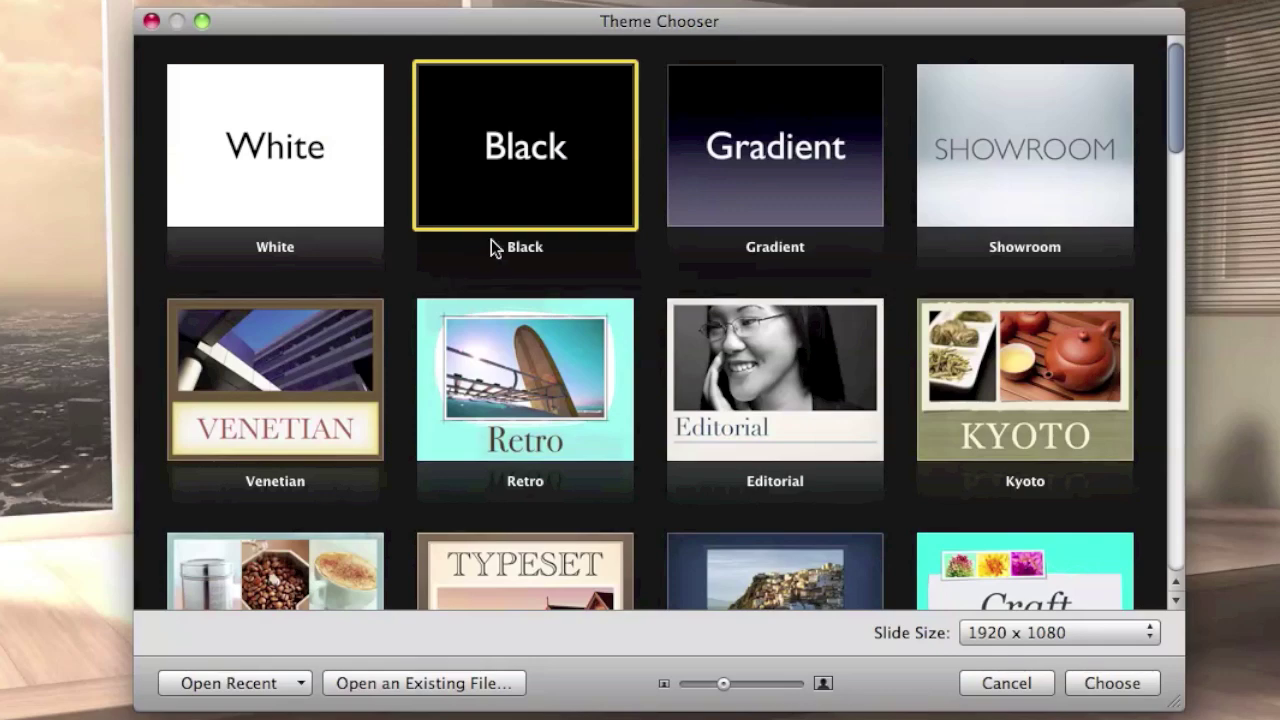
# Browse the theme grid and select the Showroom theme.
pyautogui.scroll(-10, 491, 246)
pyautogui.scroll(-10, 491, 242)
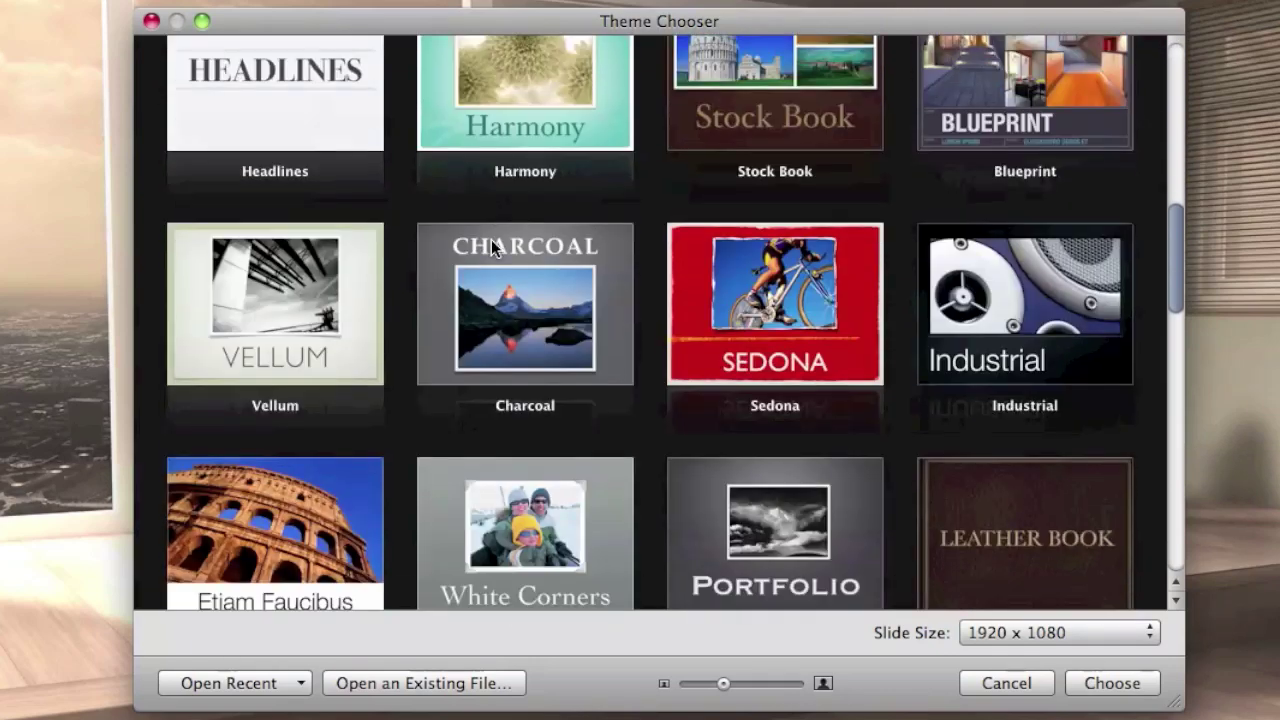
pyautogui.scroll(-3, 491, 239)
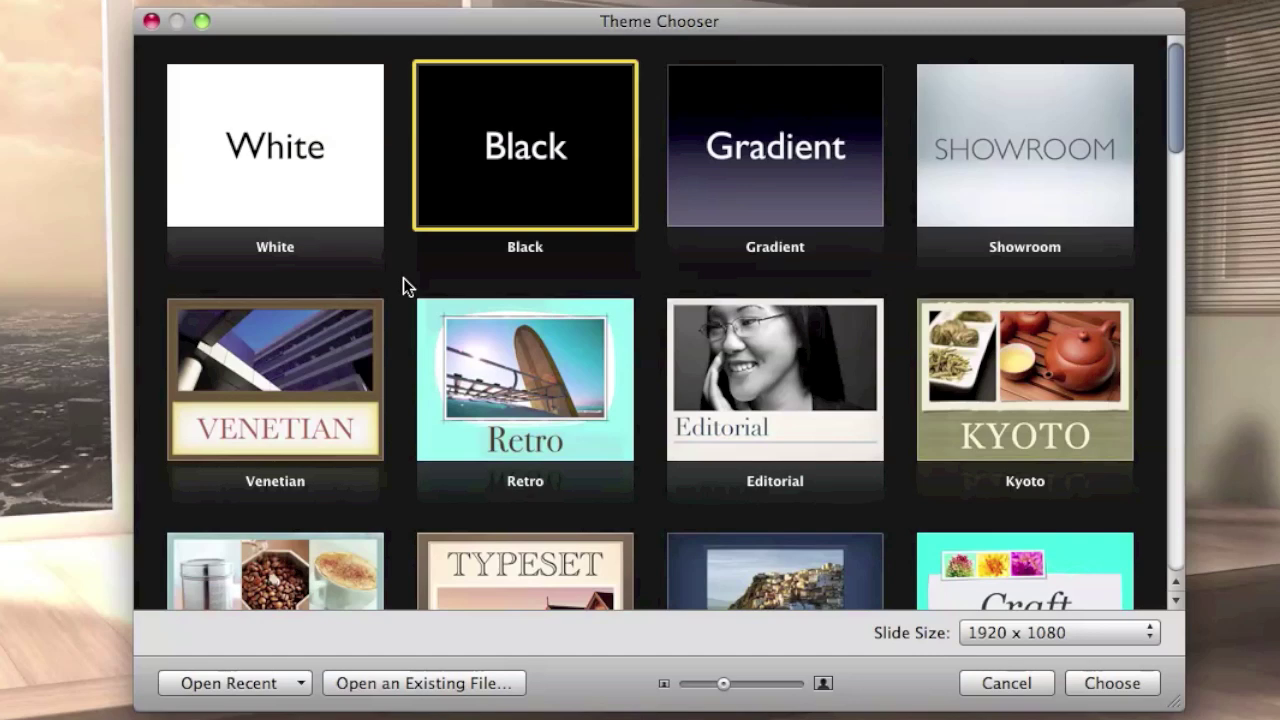
pyautogui.click(987, 136)
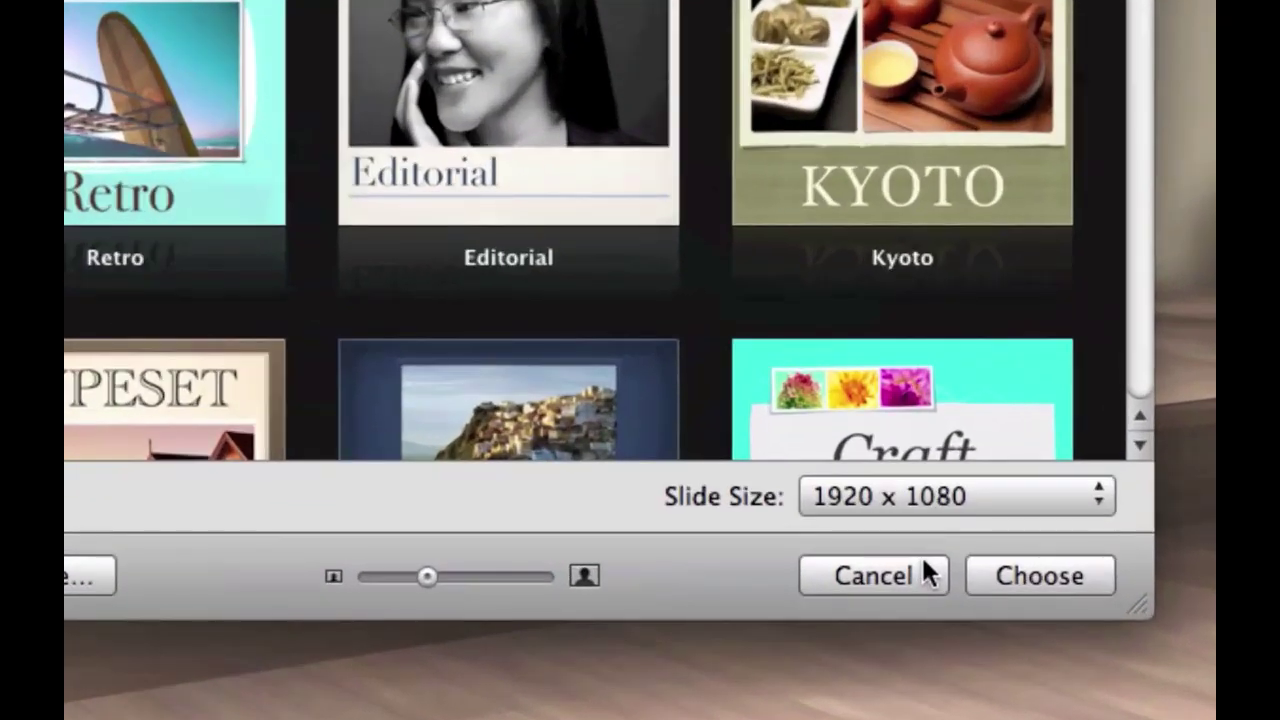
pyautogui.click(930, 512)
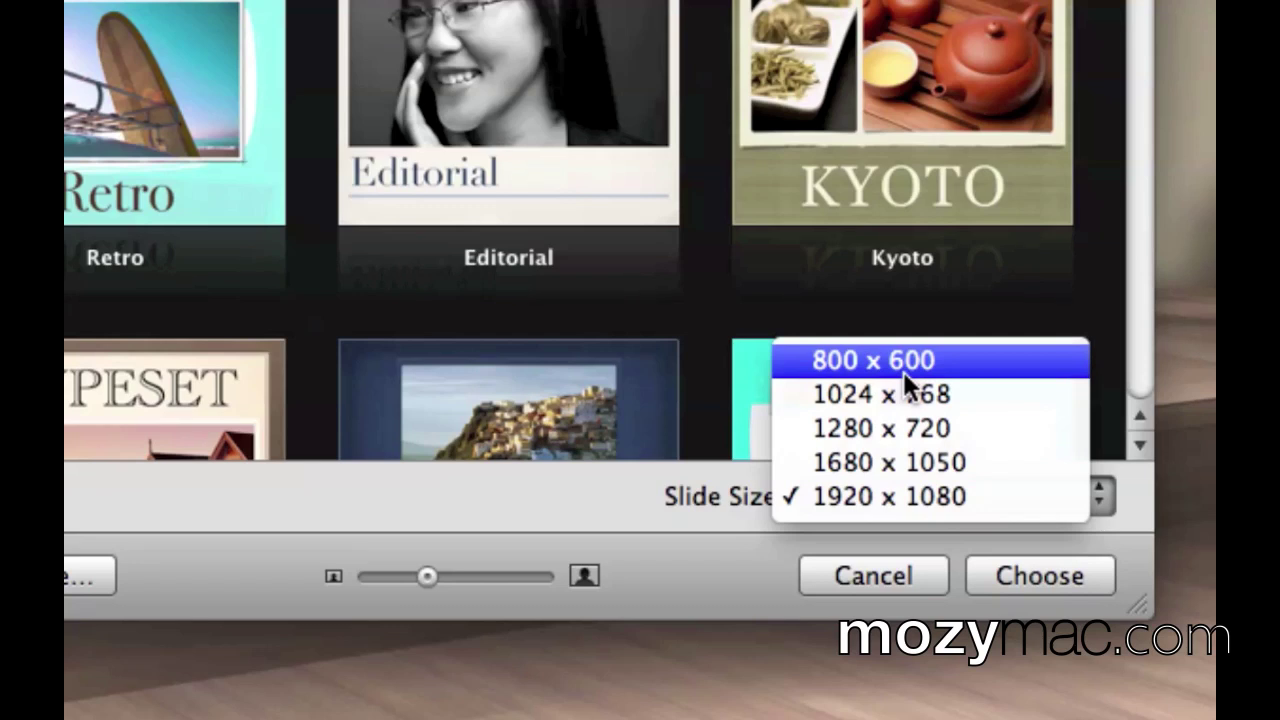
# Change the slide size from 1920 x 1080 to 1024 x 768.
pyautogui.click(881, 488)
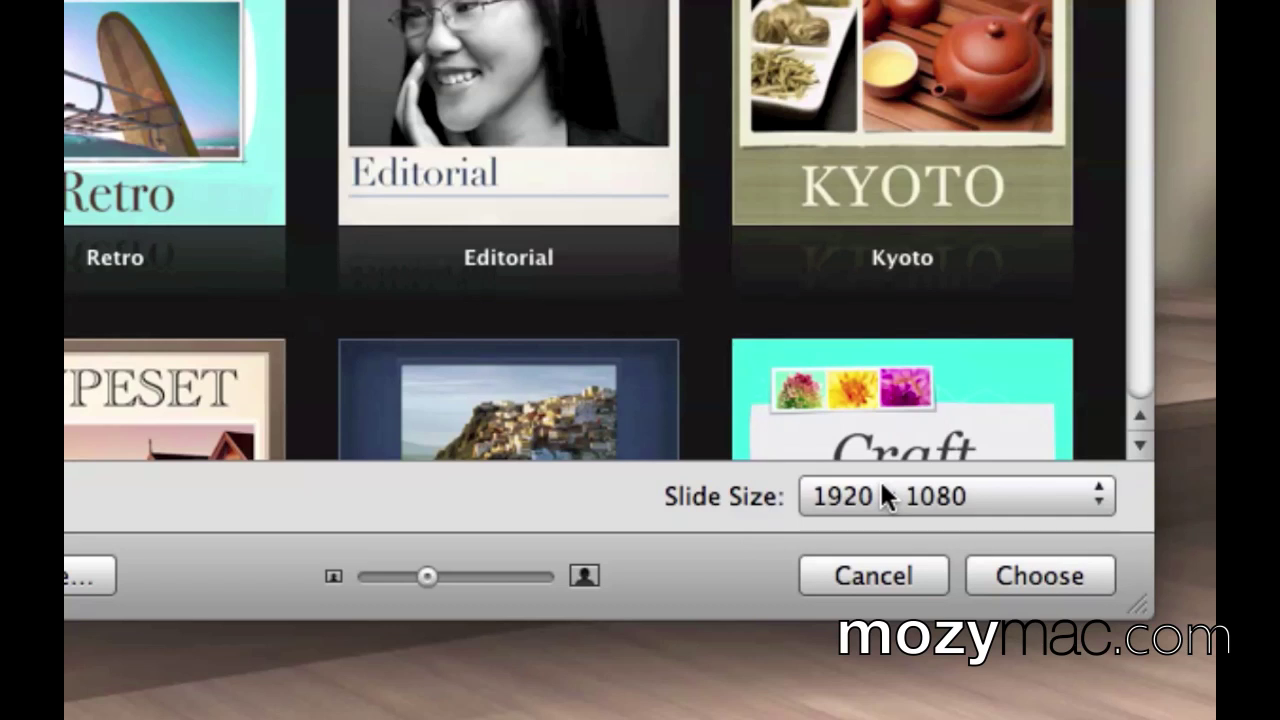
pyautogui.click(879, 490)
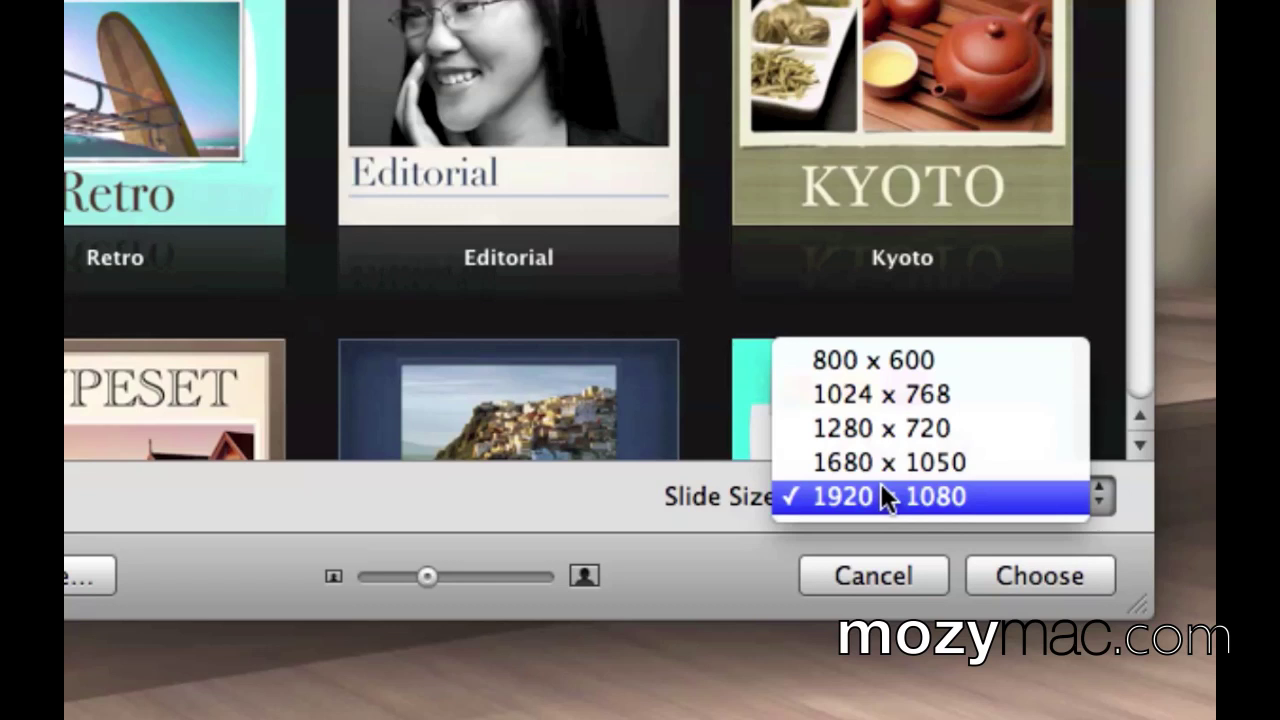
pyautogui.click(899, 401)
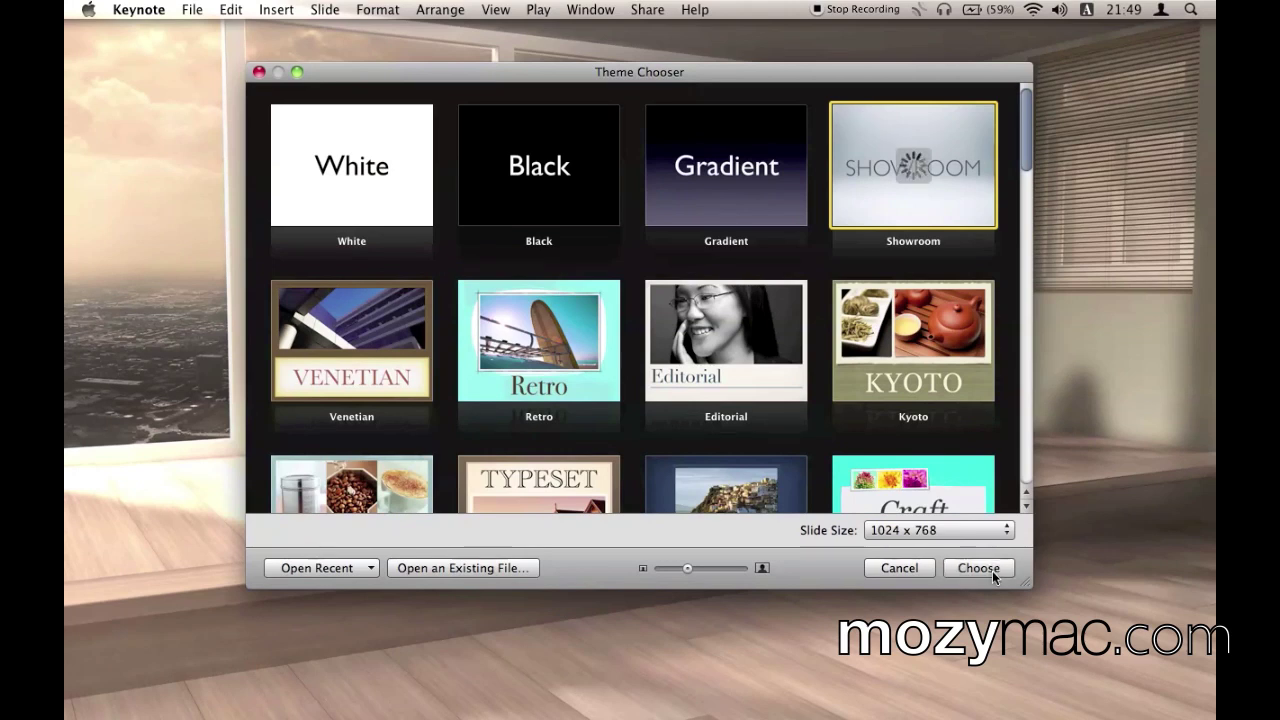
# Create the untitled Showroom presentation at 1024 x 768.
pyautogui.click(993, 572)
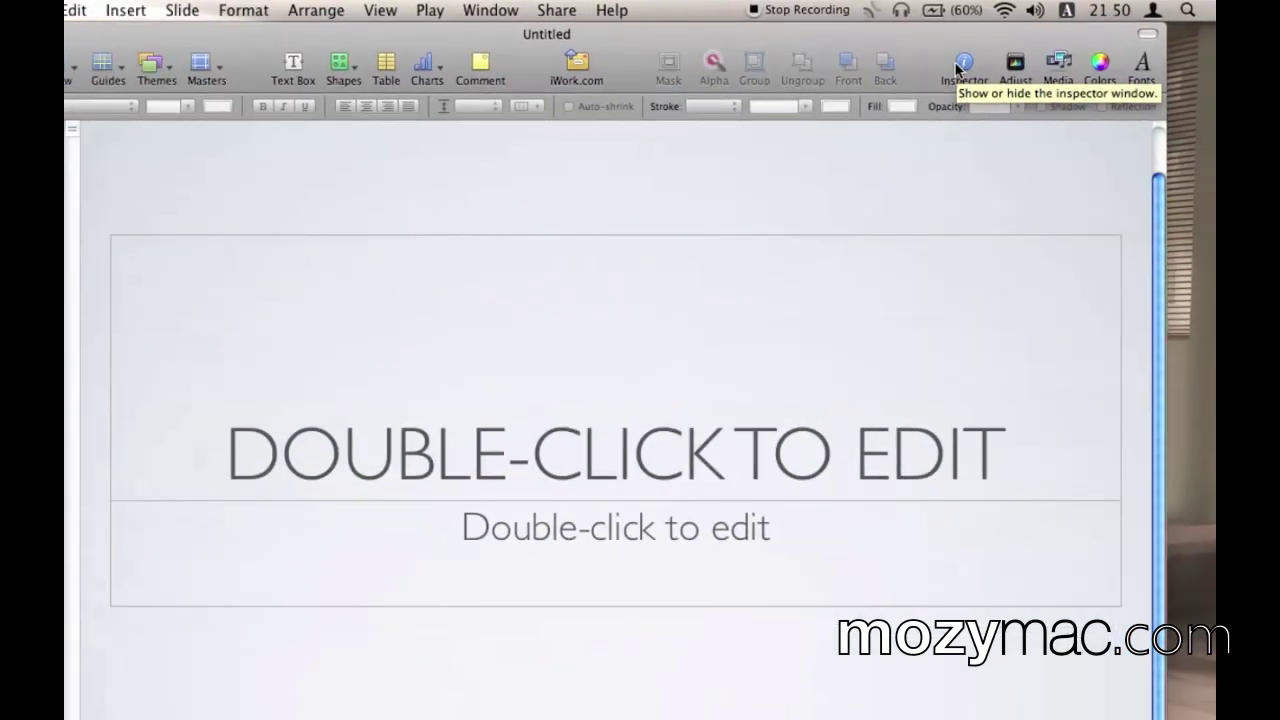
# Open the Inspector and move it to the left of the slide.
pyautogui.click(945, 70)
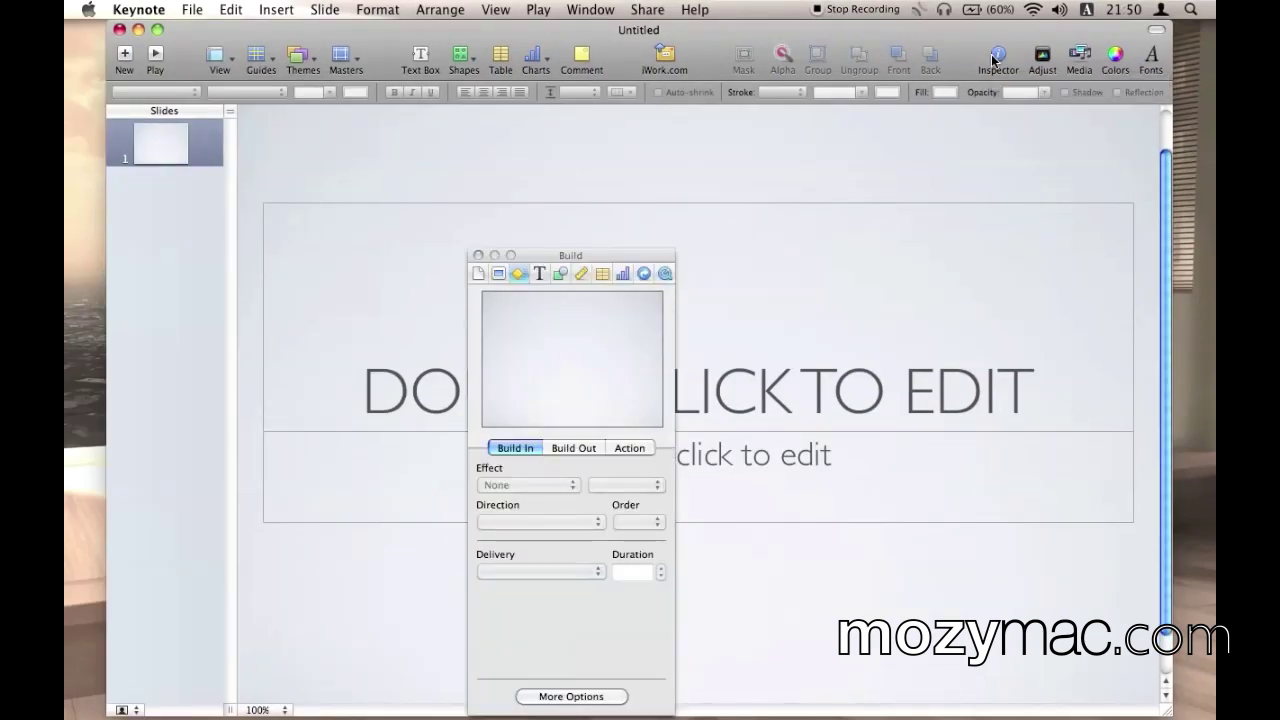
pyautogui.moveTo(596, 251); pyautogui.dragTo(217, 171)
pyautogui.click(88, 113)
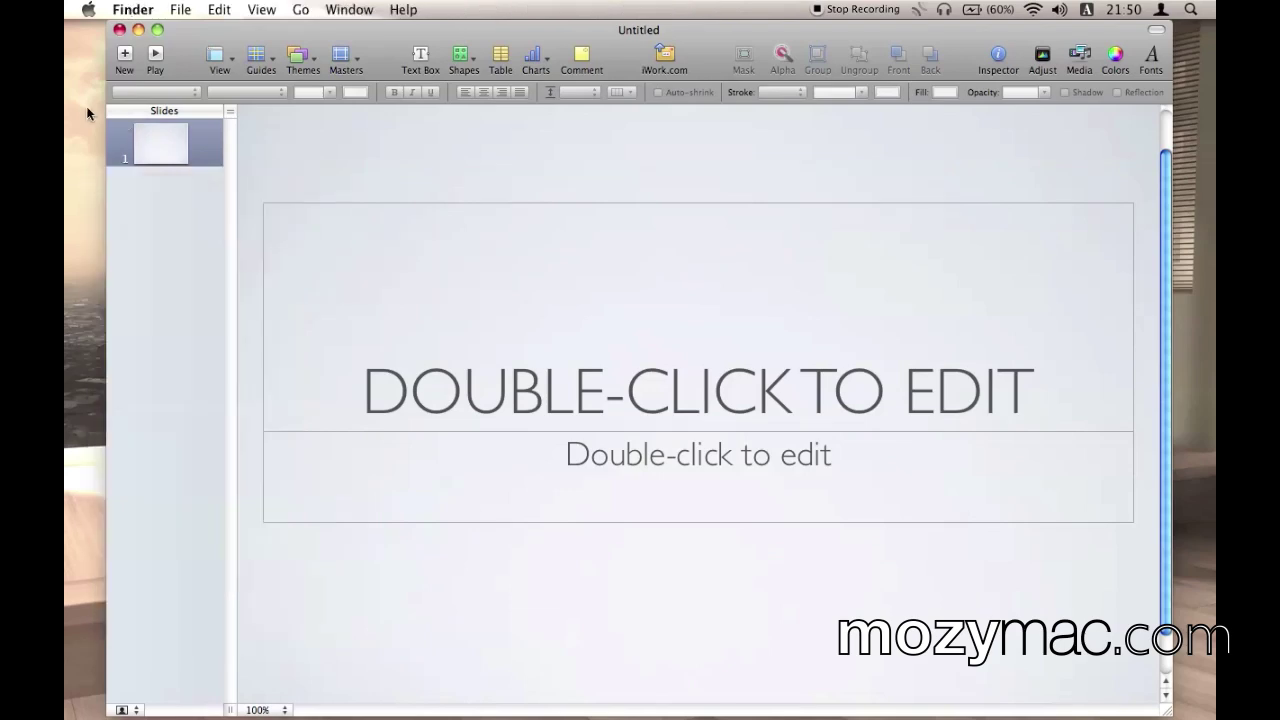
pyautogui.click(178, 70)
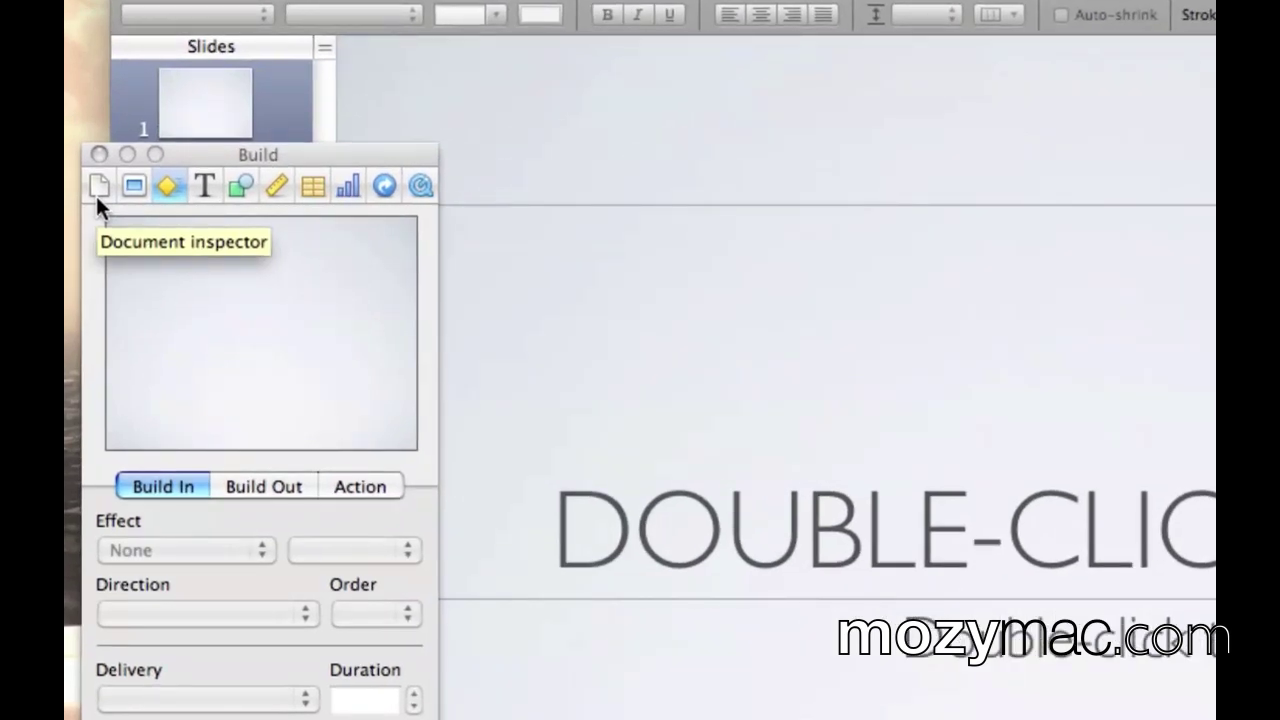
# Step through the inspector panes from Document to QuickTime.
pyautogui.click(96, 194)
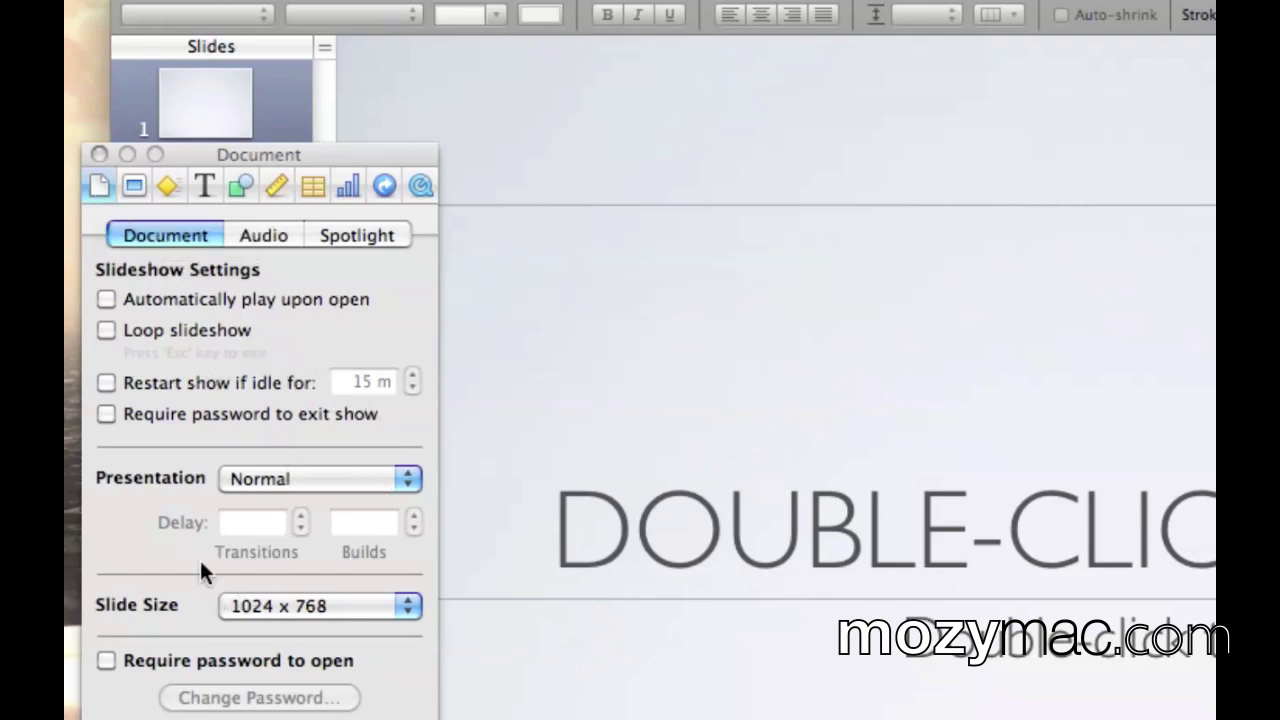
pyautogui.click(123, 179)
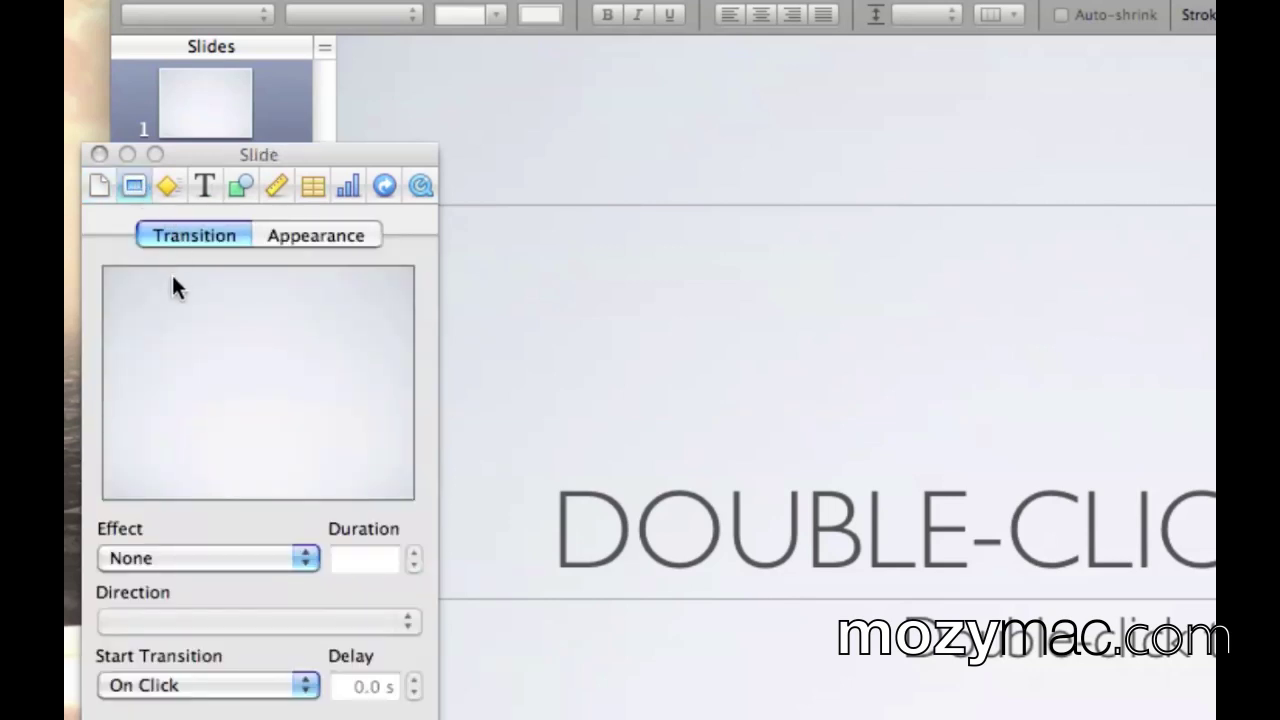
pyautogui.click(166, 184)
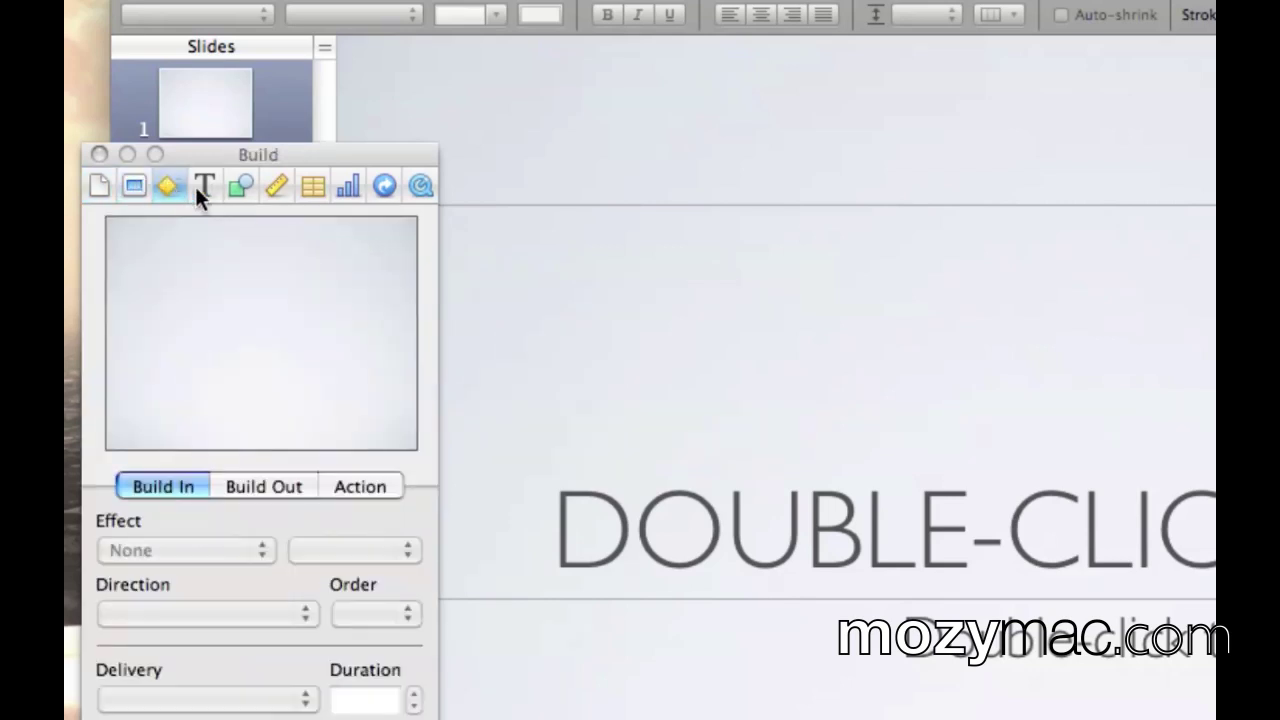
pyautogui.click(214, 188)
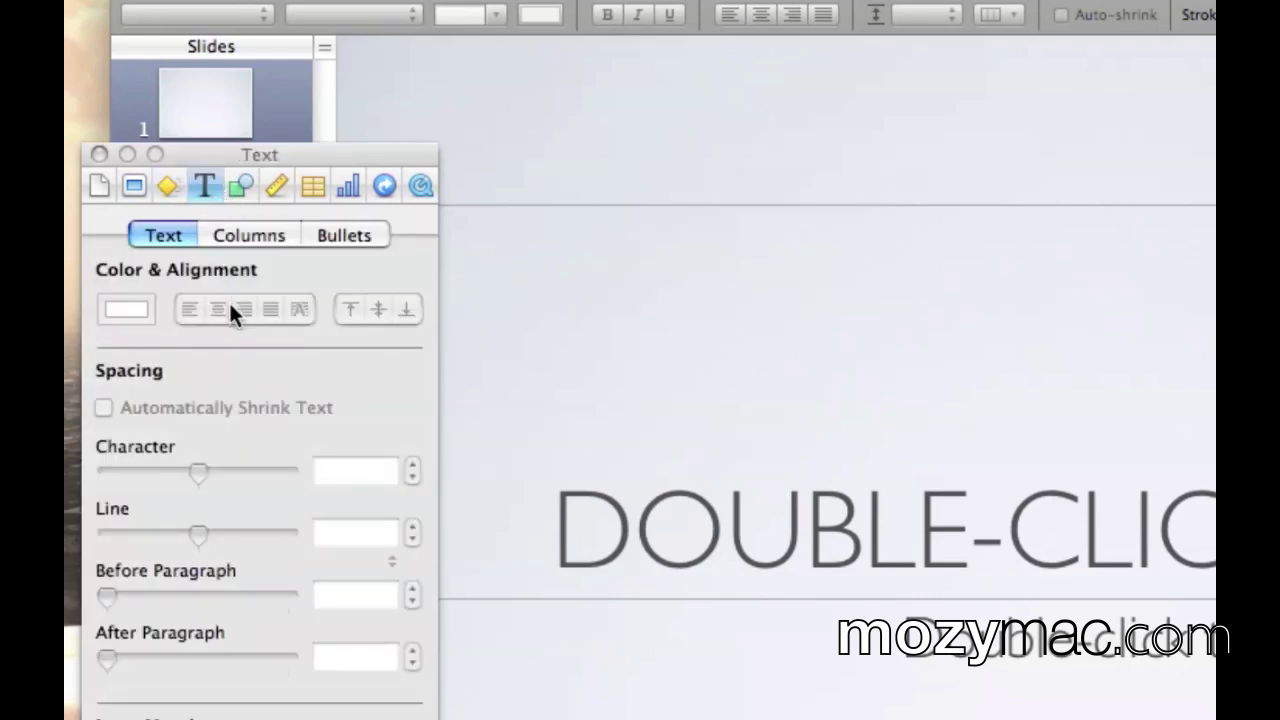
pyautogui.click(238, 186)
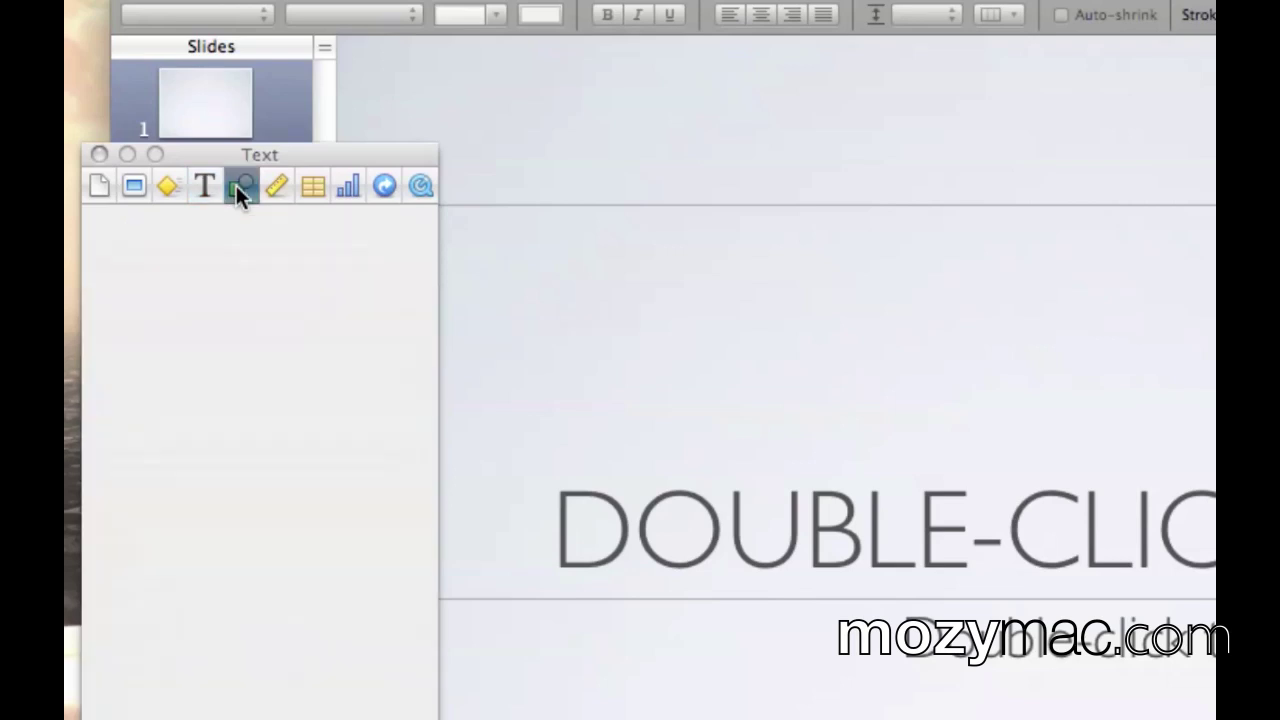
pyautogui.click(271, 191)
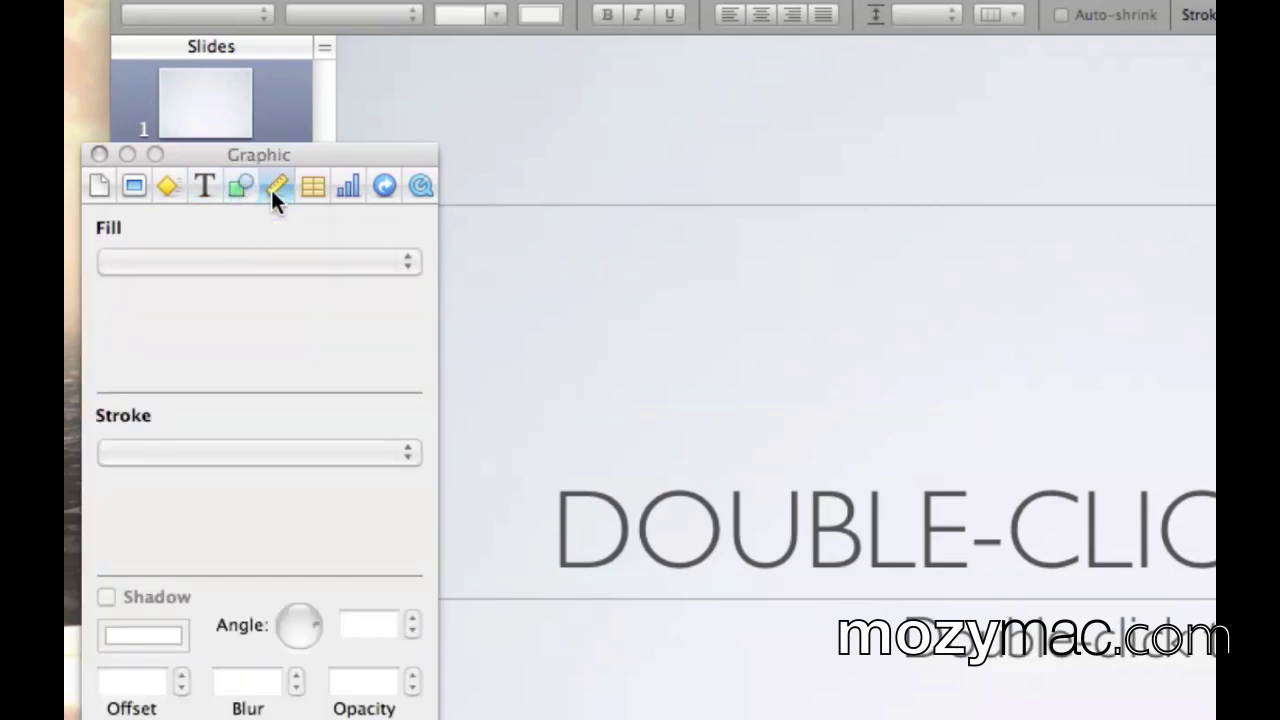
pyautogui.click(320, 185)
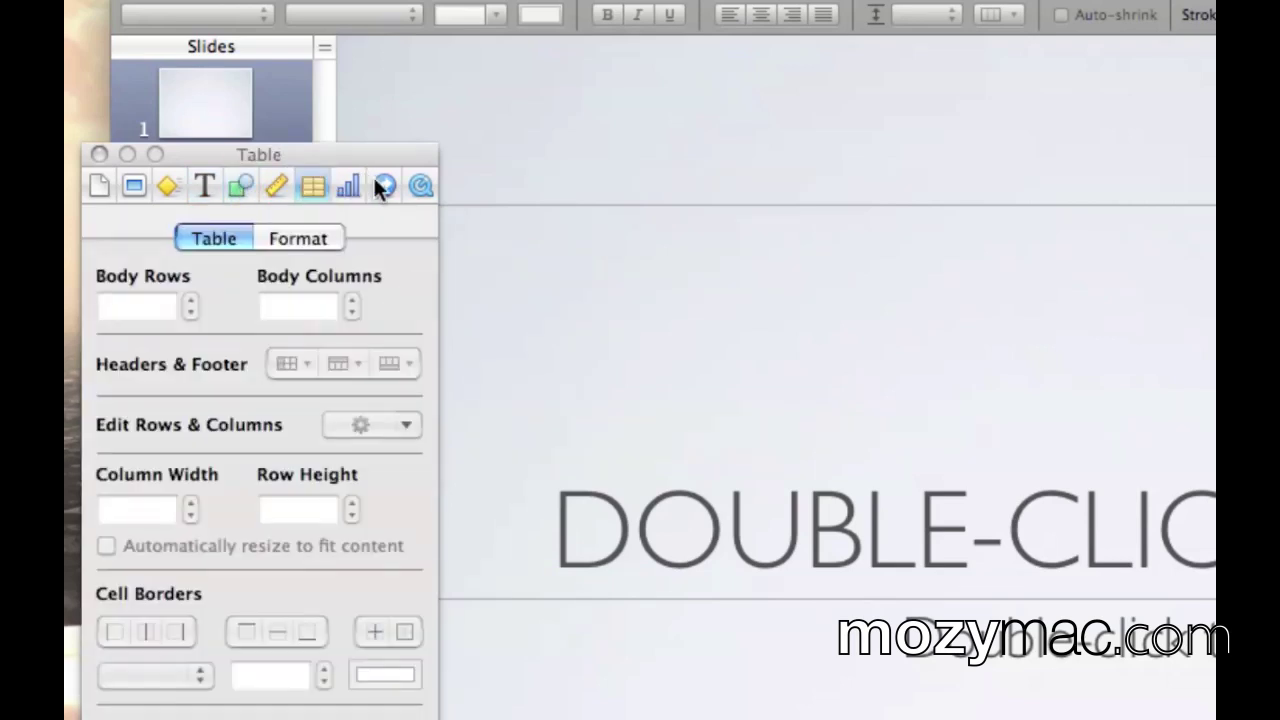
pyautogui.click(386, 183)
pyautogui.click(418, 188)
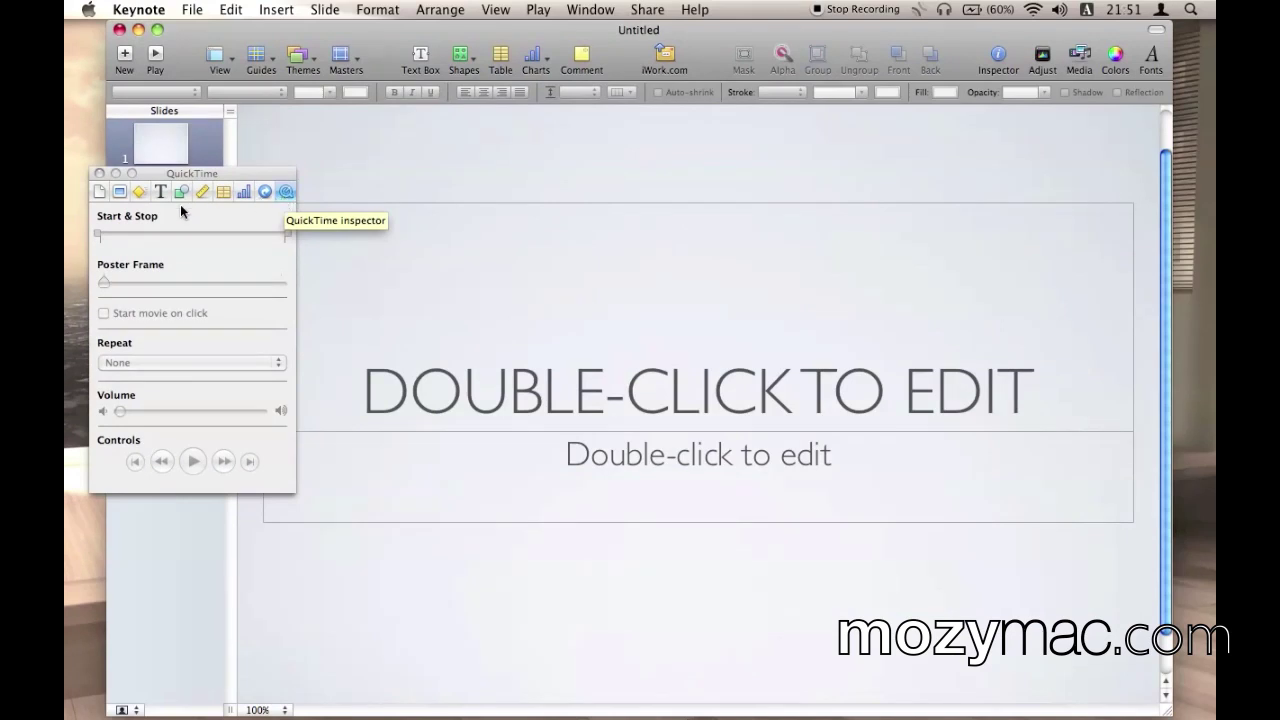
# Close the Inspector and add two new slides after slide 1.
pyautogui.click(99, 174)
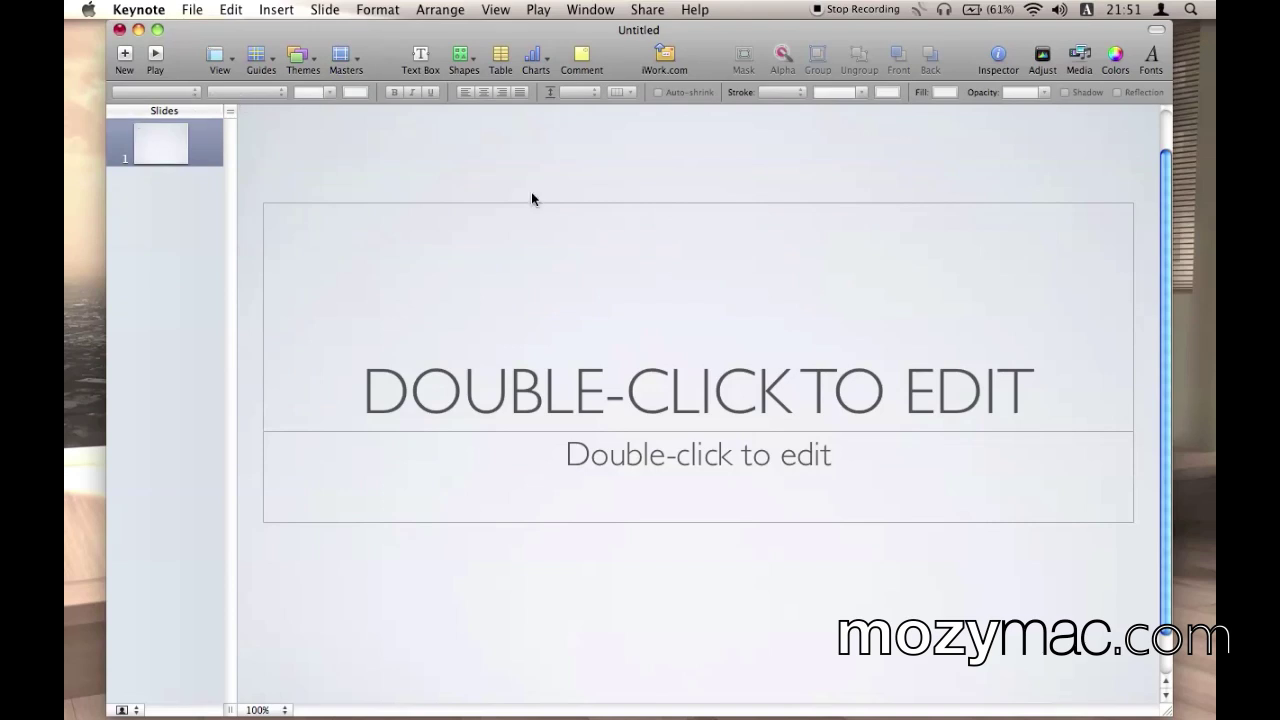
pyautogui.click(168, 283)
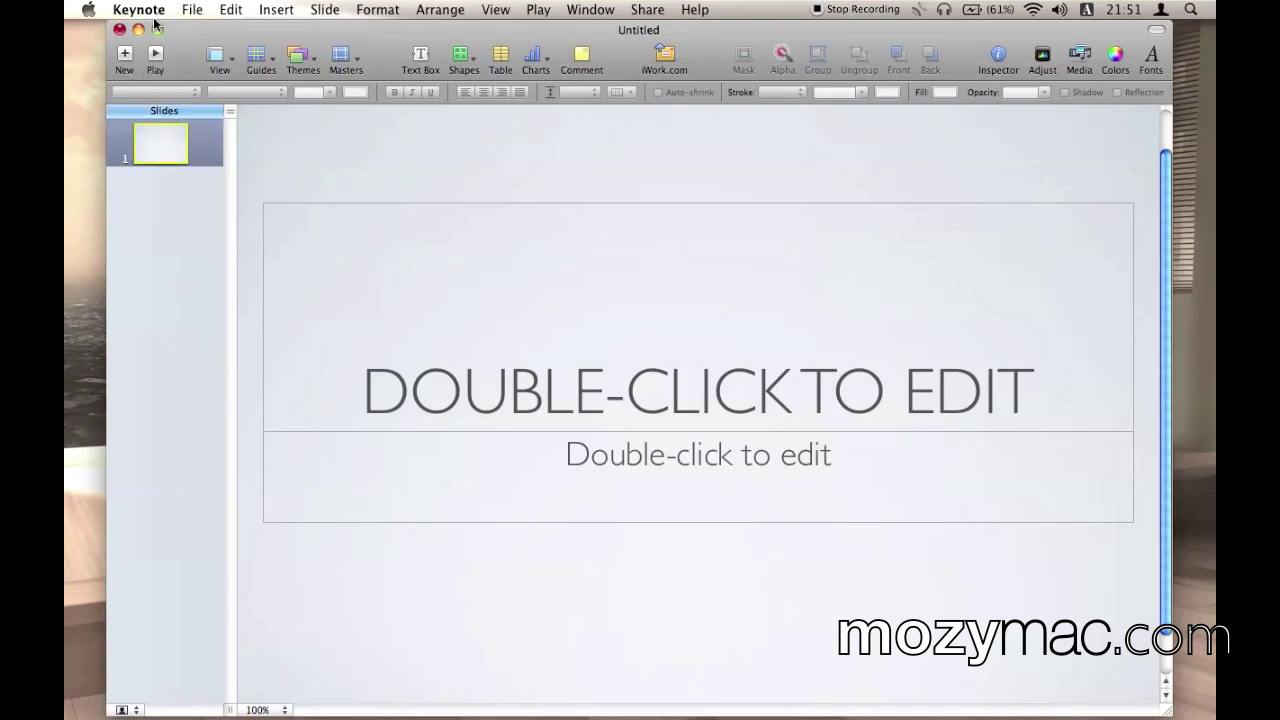
pyautogui.click(124, 55)
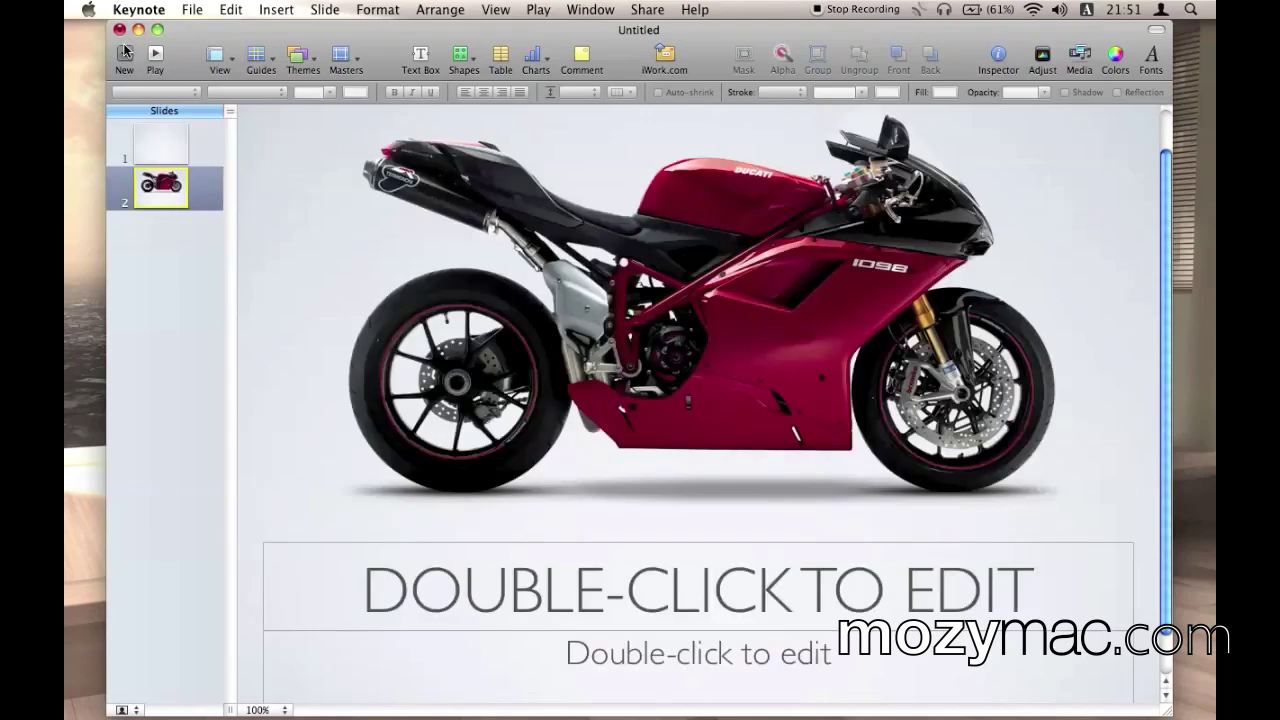
pyautogui.click(124, 55)
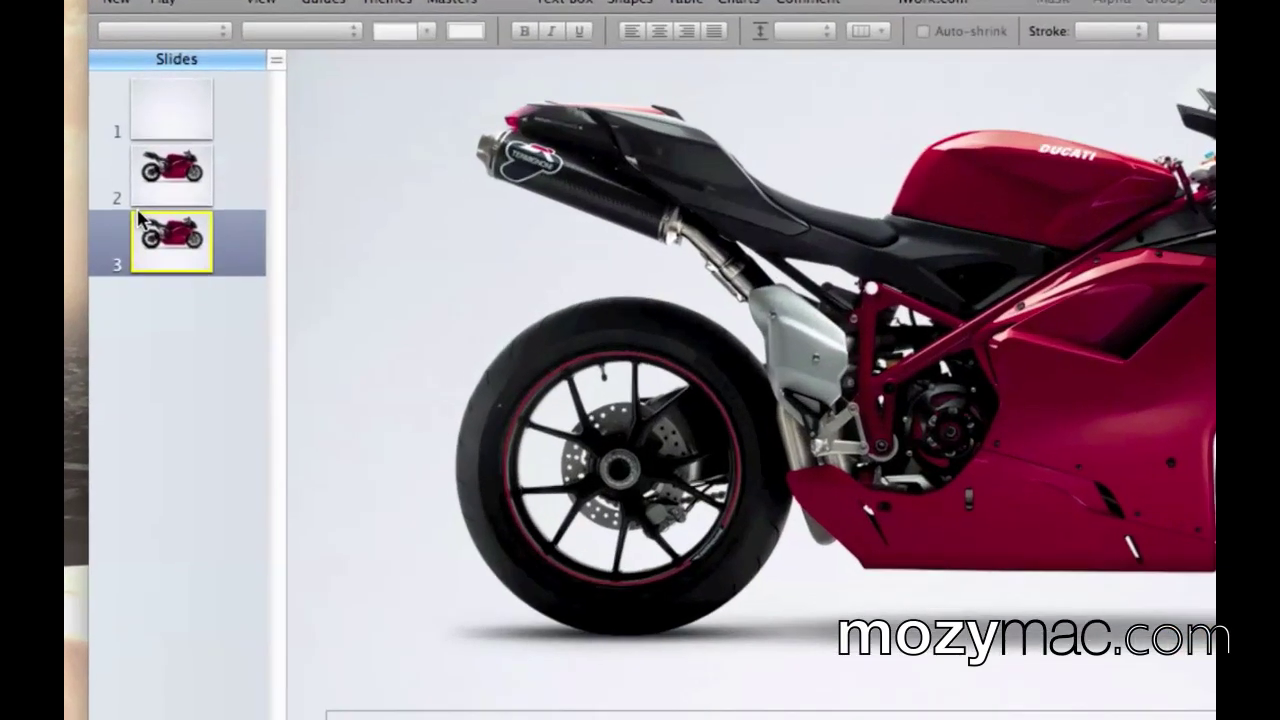
# Show the master slides above the slide list from the View menu.
pyautogui.click(440, 9)
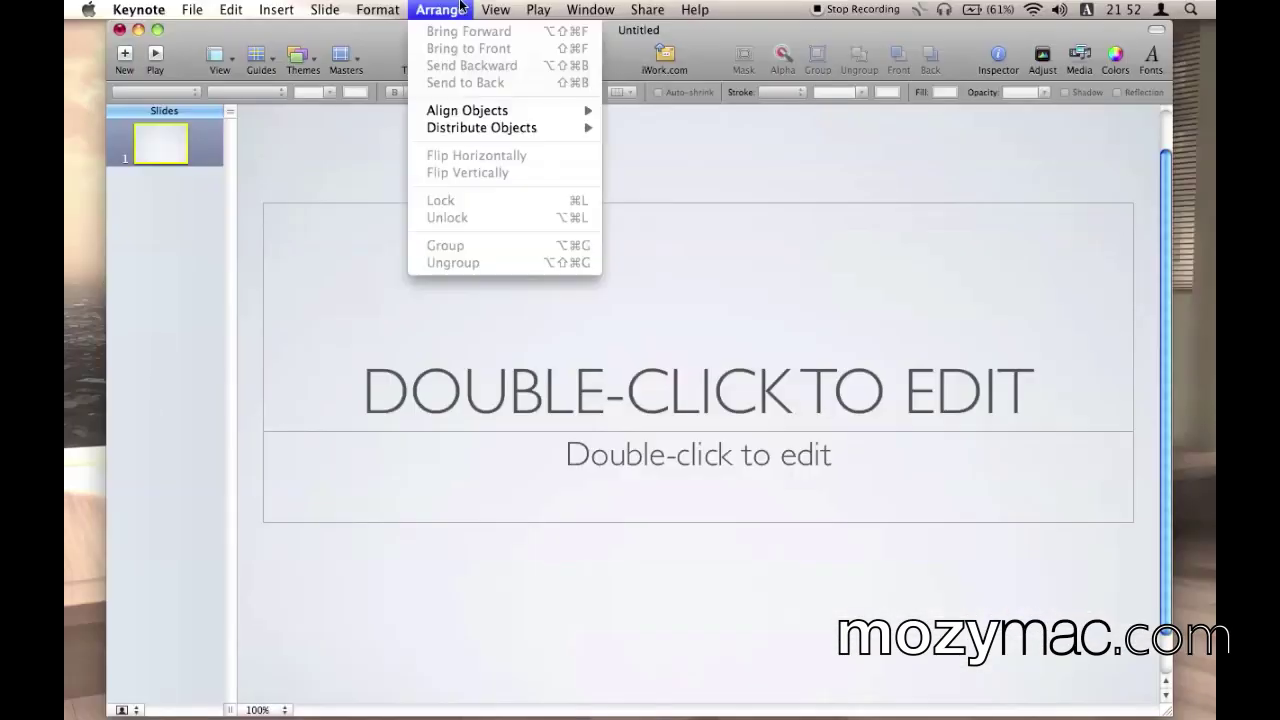
pyautogui.moveTo(497, 9)
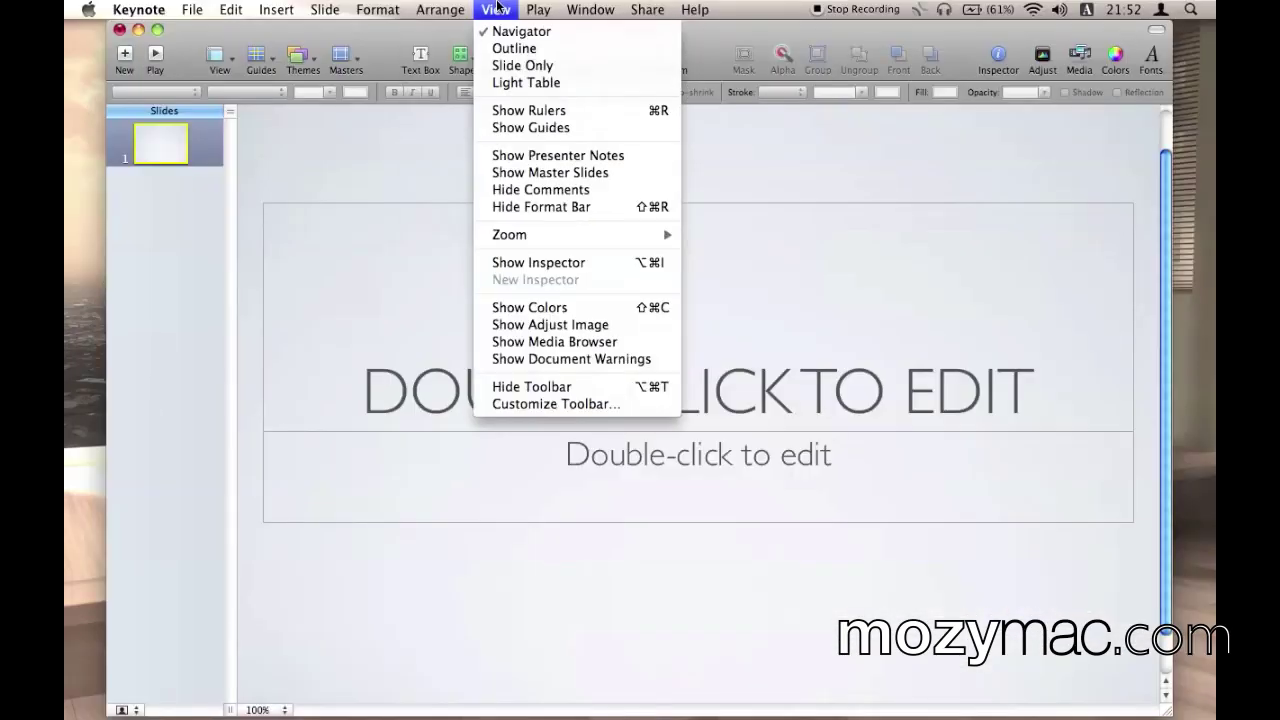
pyautogui.click(551, 175)
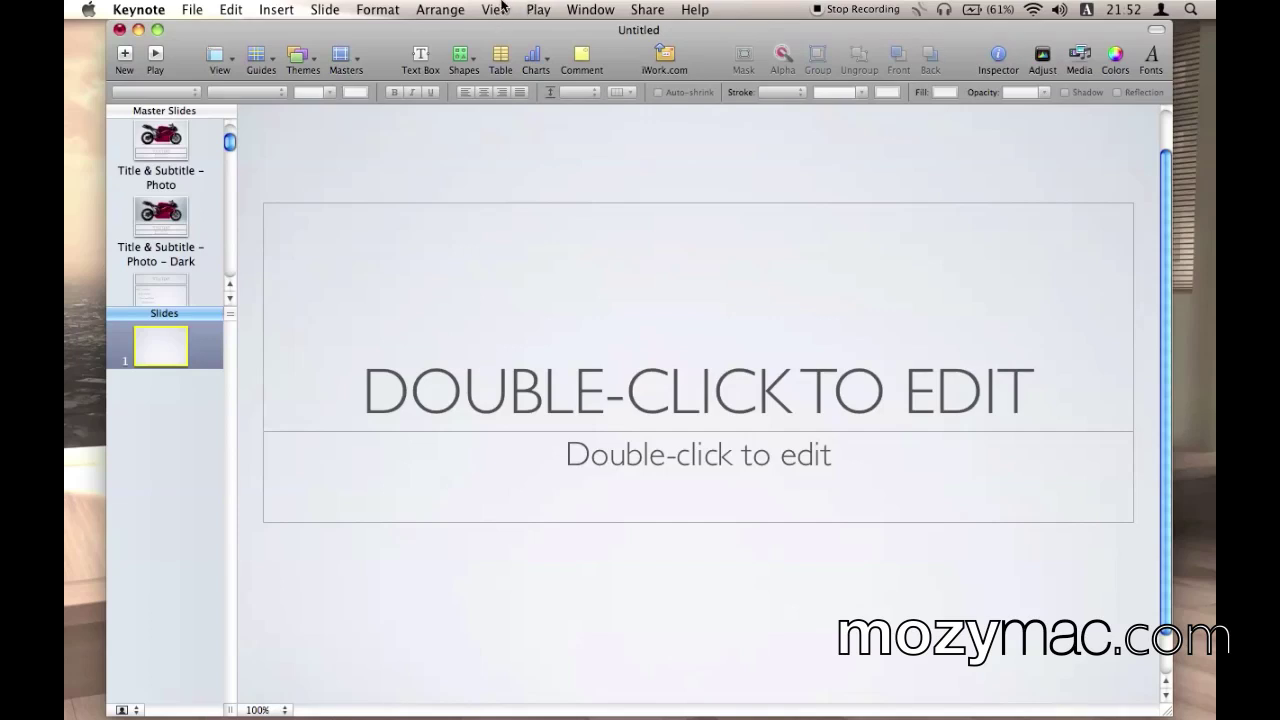
# Hide the master slides again from the View menu.
pyautogui.click(499, 12)
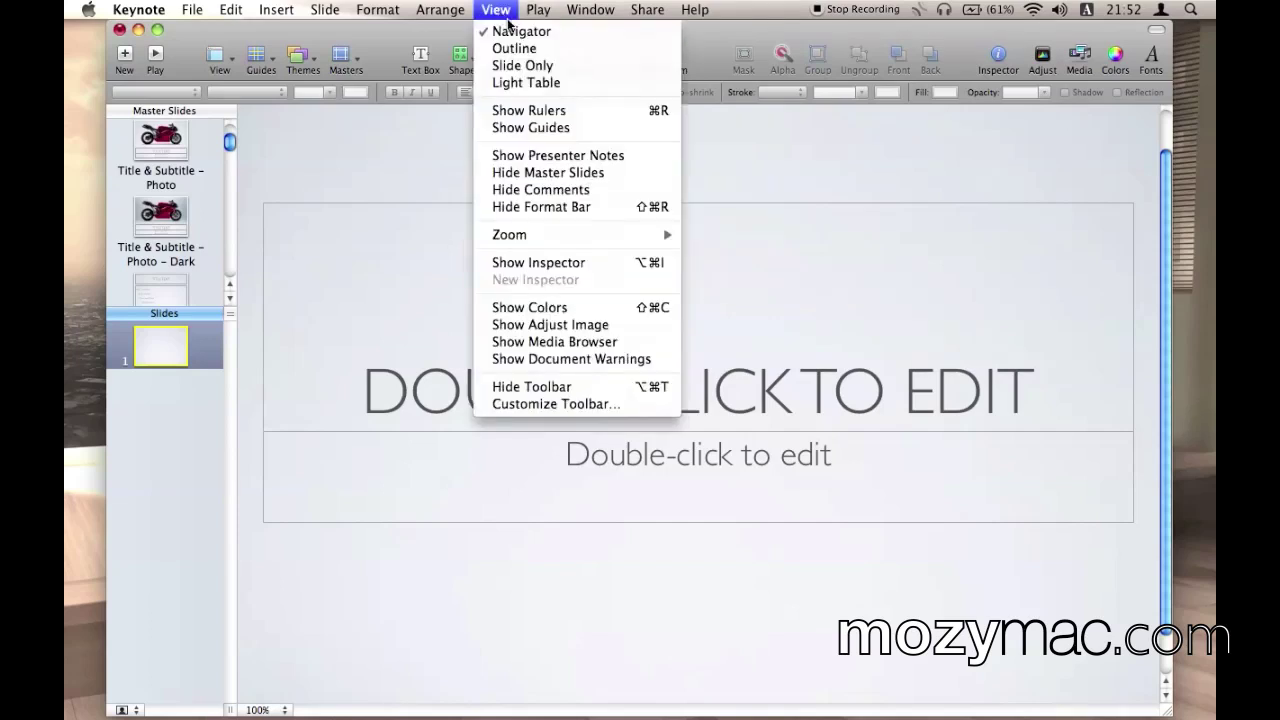
pyautogui.press('Escape')
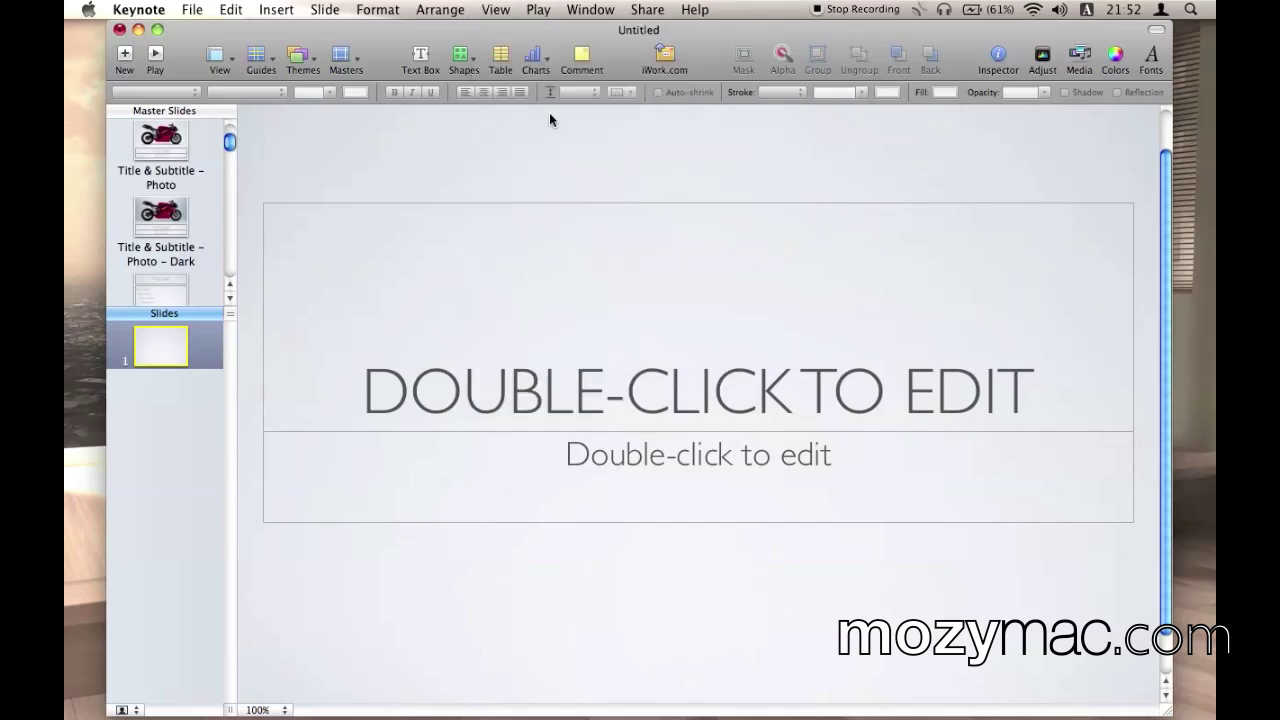
pyautogui.click(508, 10)
pyautogui.click(493, 178)
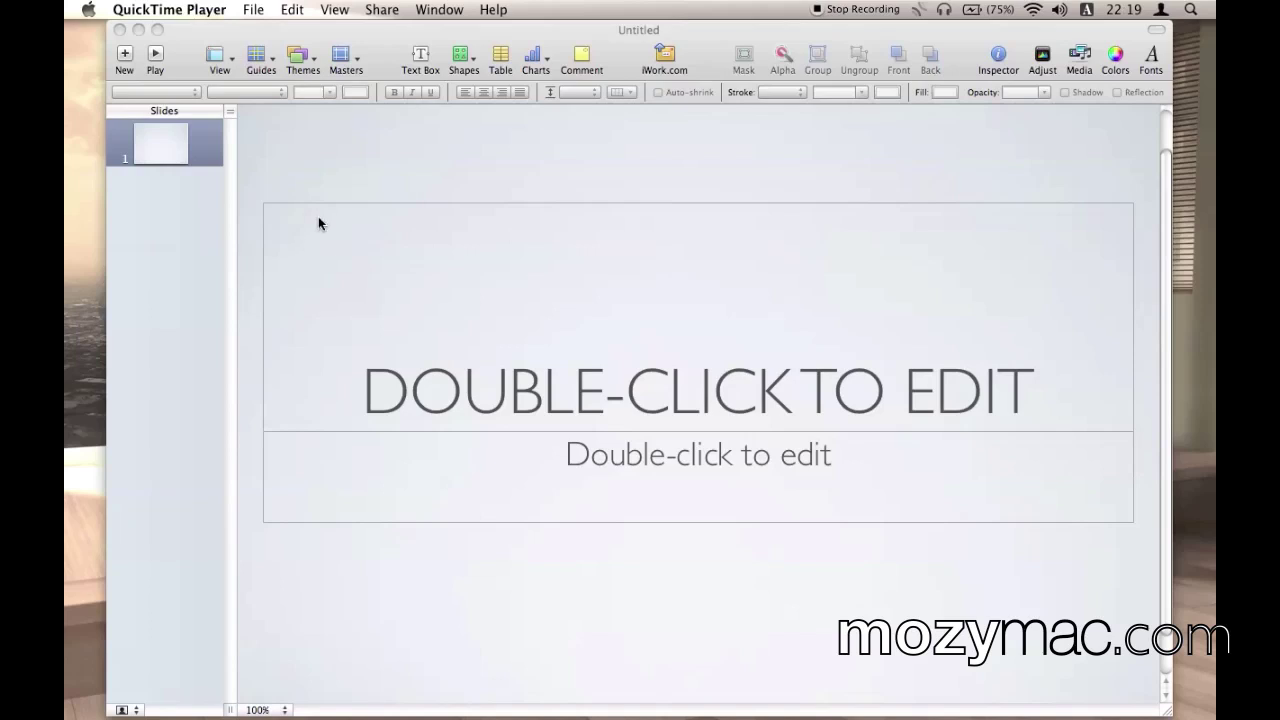
# Close the Build inspector and type 'MOZYMAC INTERNATIONAL MEETING' into the title placeholder.
pyautogui.click(343, 191)
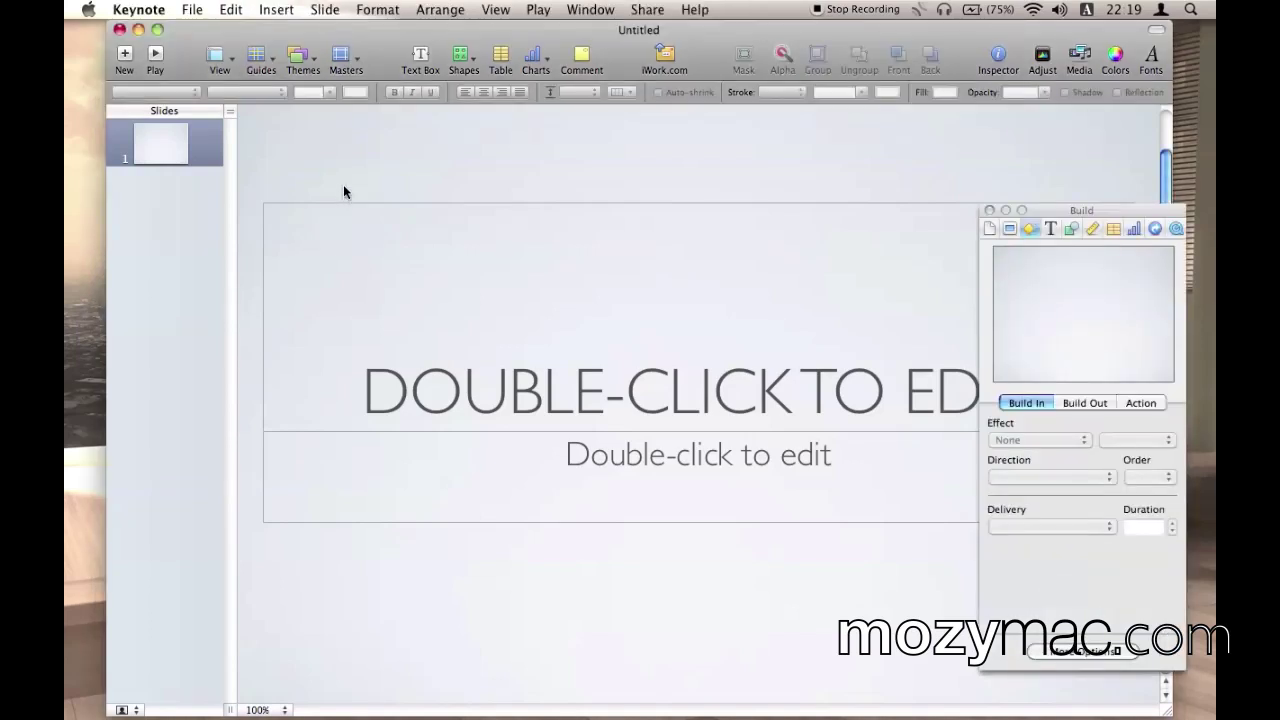
pyautogui.click(989, 211)
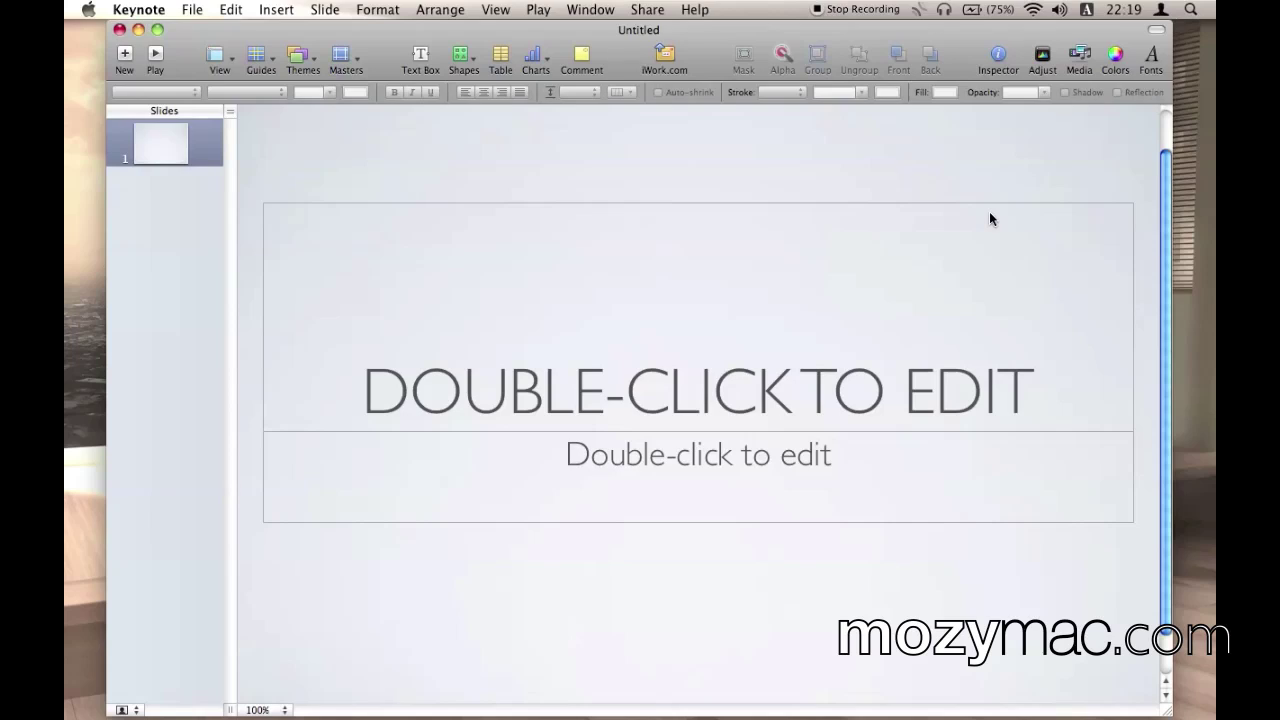
pyautogui.doubleClick(859, 300)
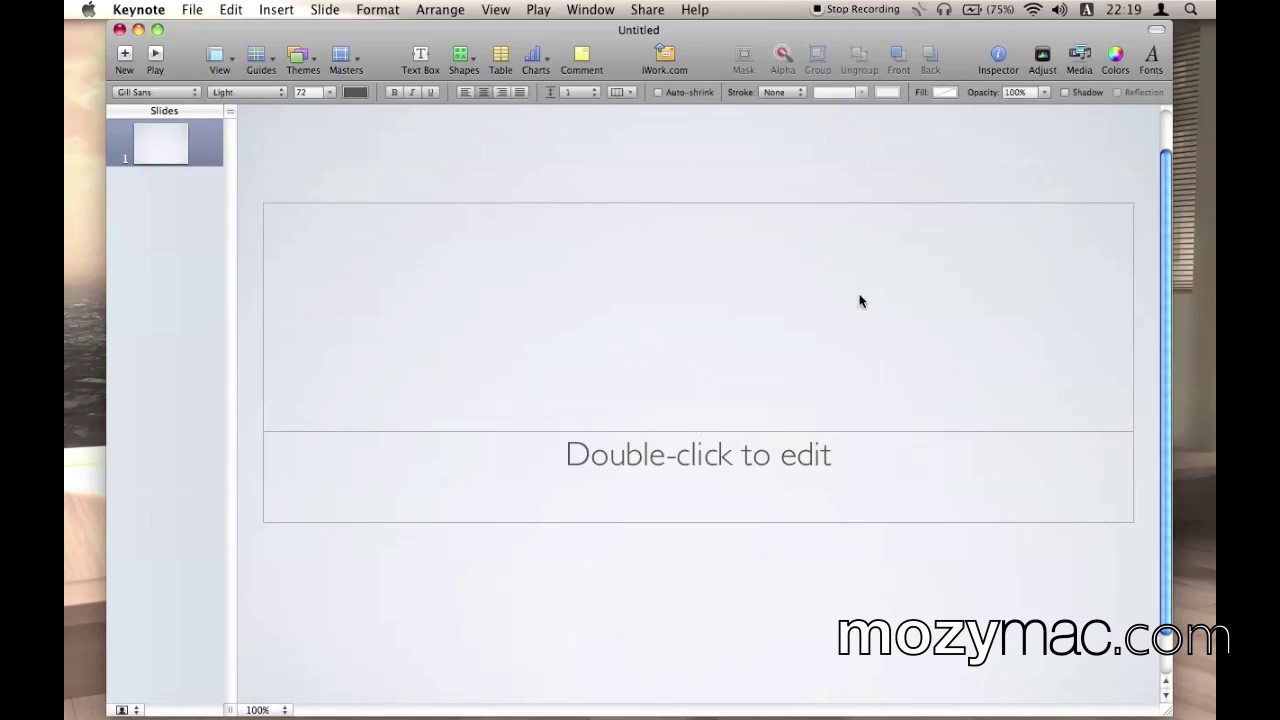
pyautogui.write('MOZYMAC')
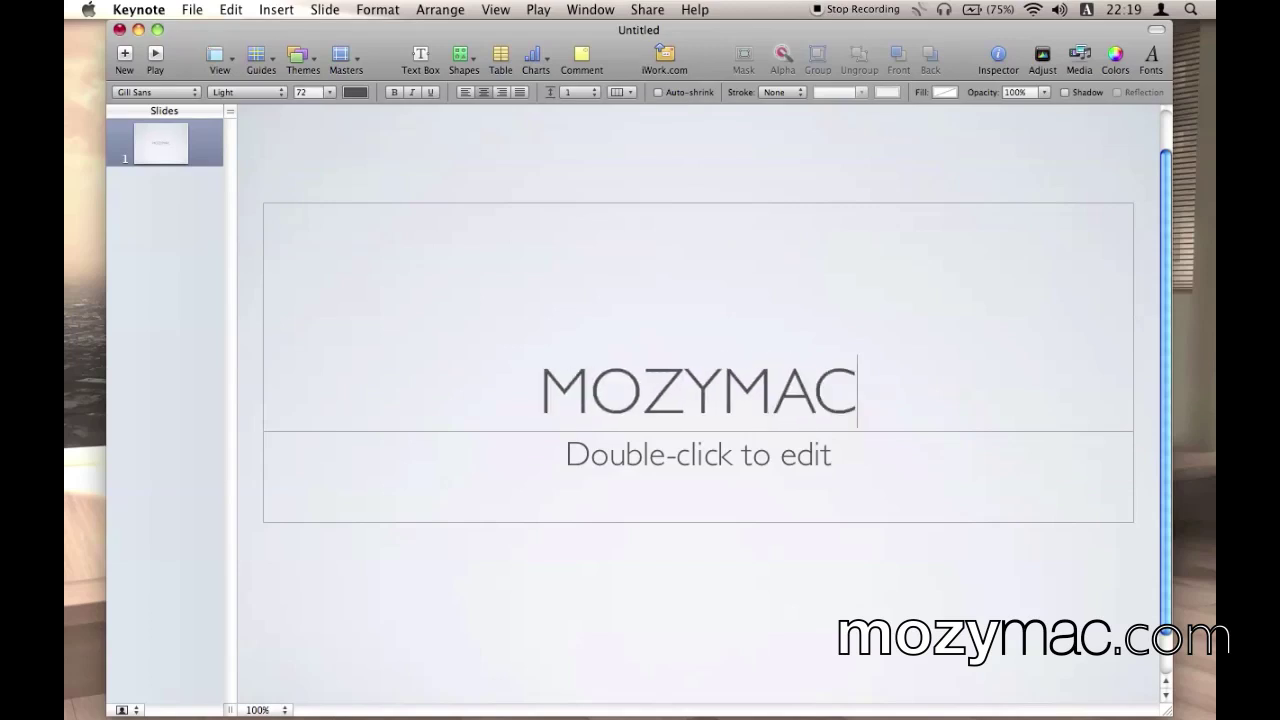
pyautogui.write(' INTERNATIO')
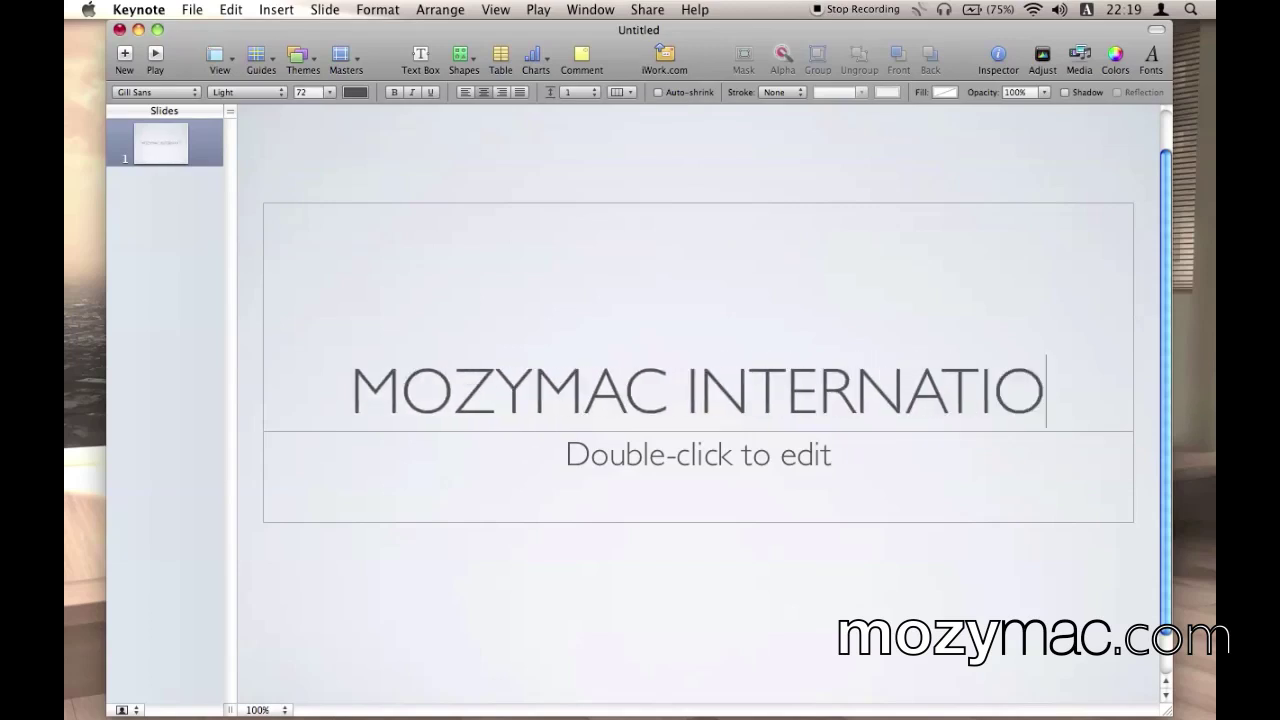
pyautogui.write('NAL MEETING')
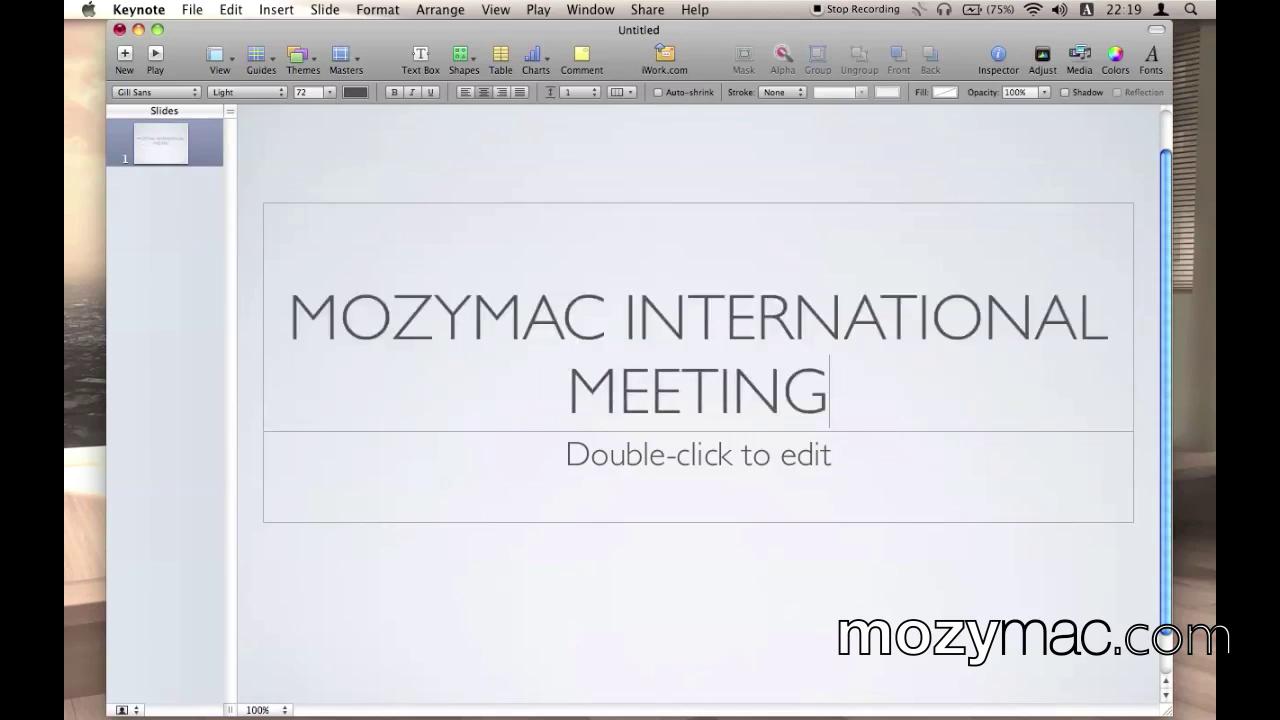
pyautogui.click(845, 152)
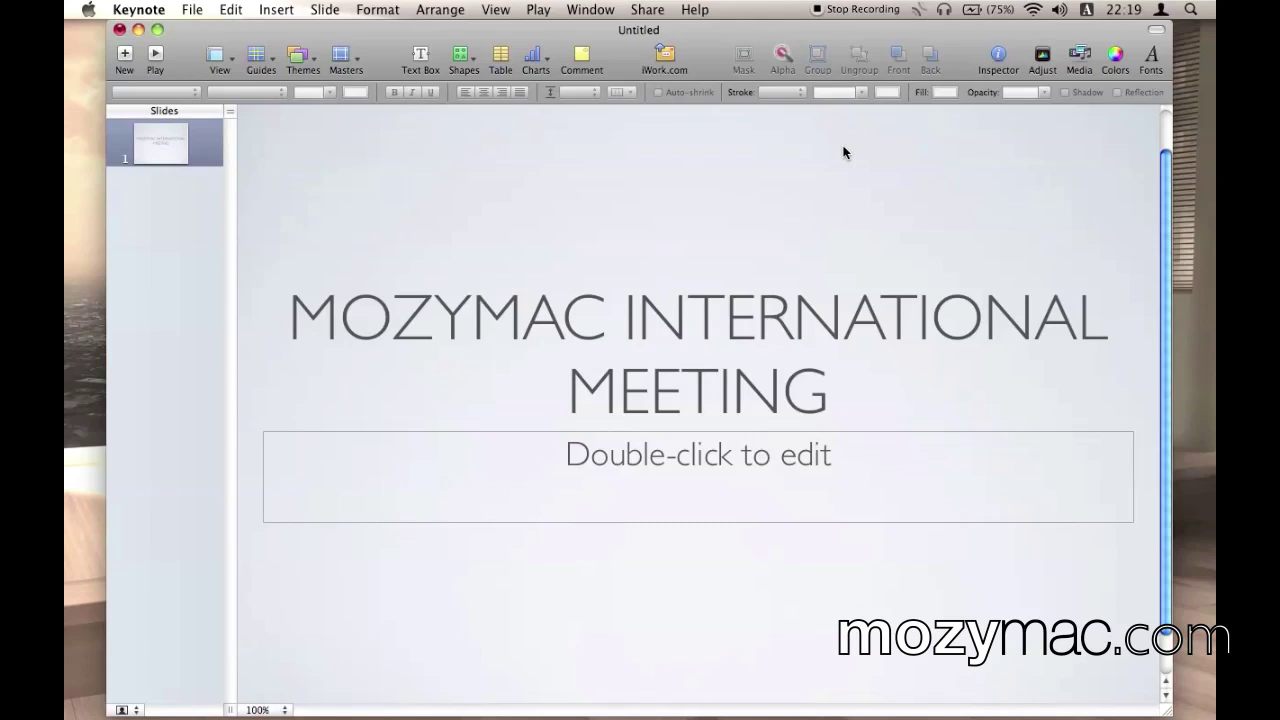
# Set the whole title text to 64 points.
pyautogui.tripleClick(766, 368)
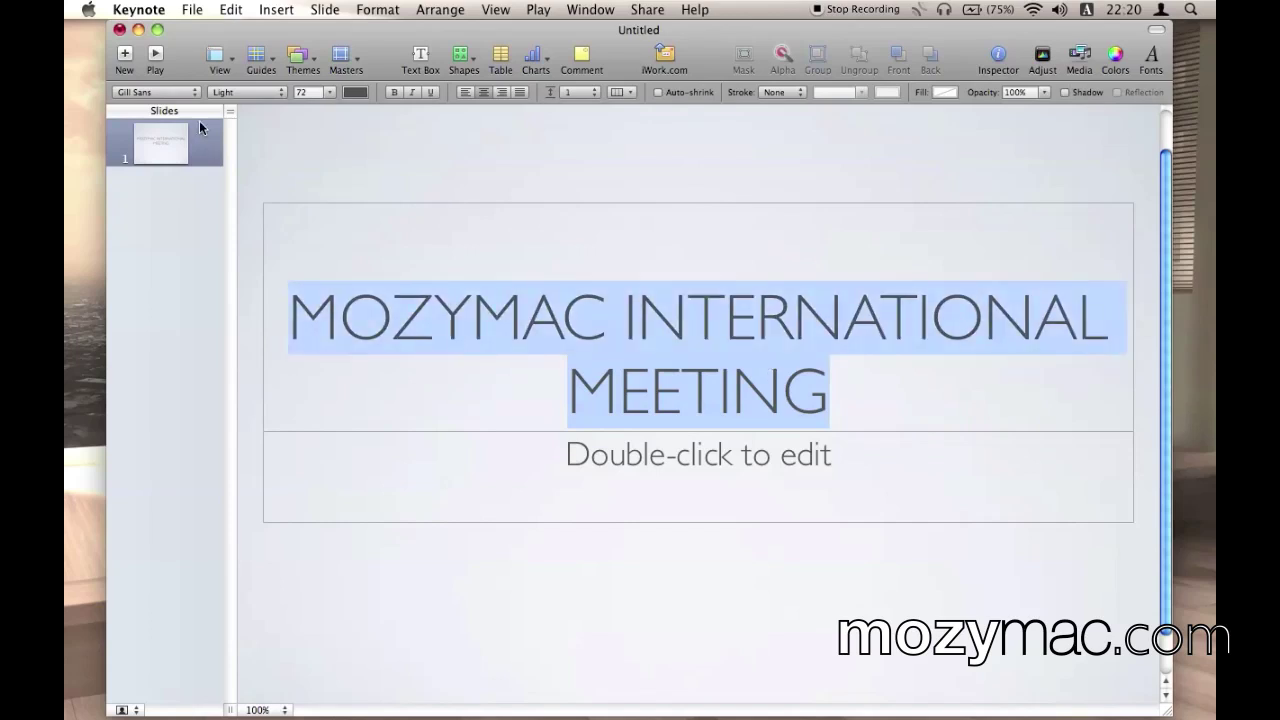
pyautogui.click(327, 92)
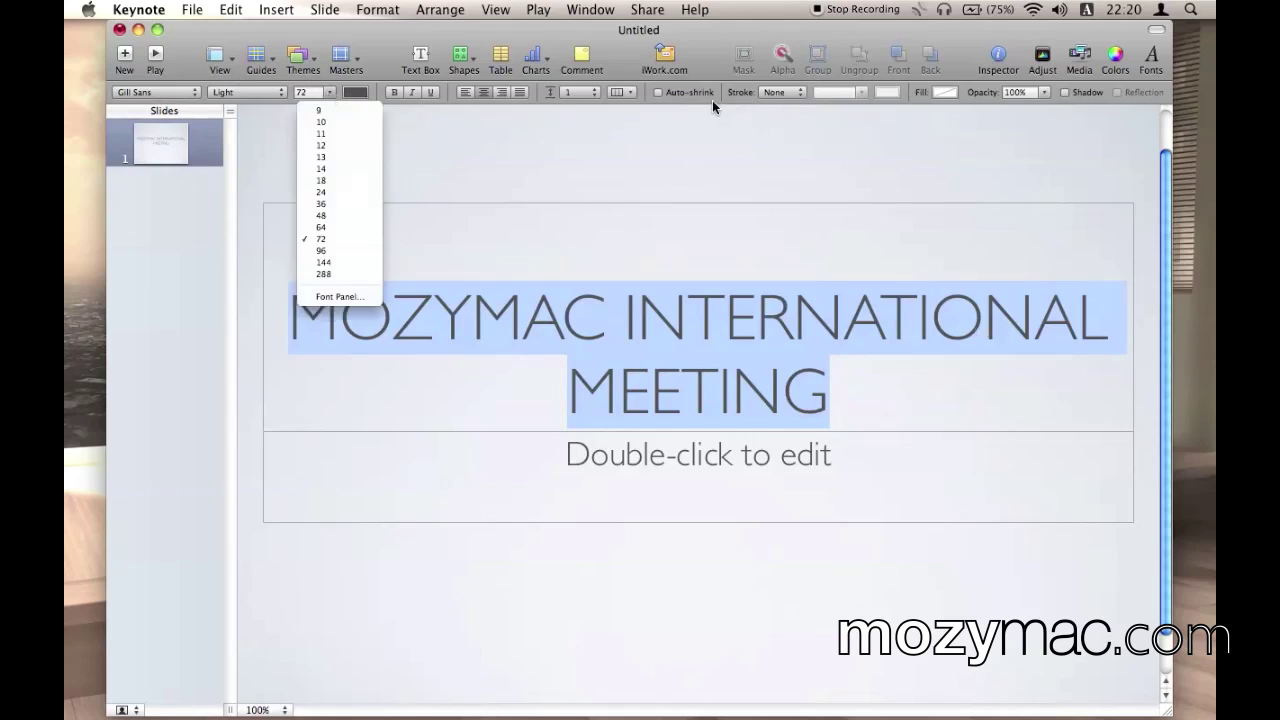
pyautogui.click(331, 229)
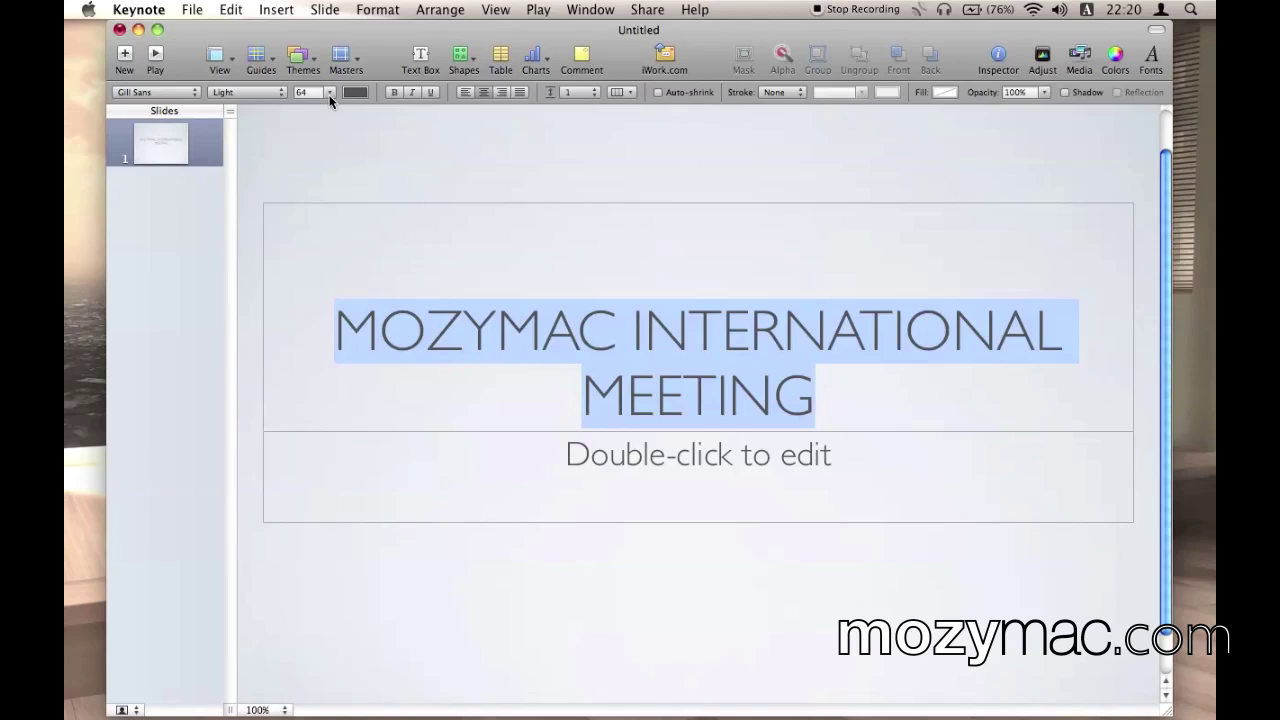
pyautogui.press('super+t')
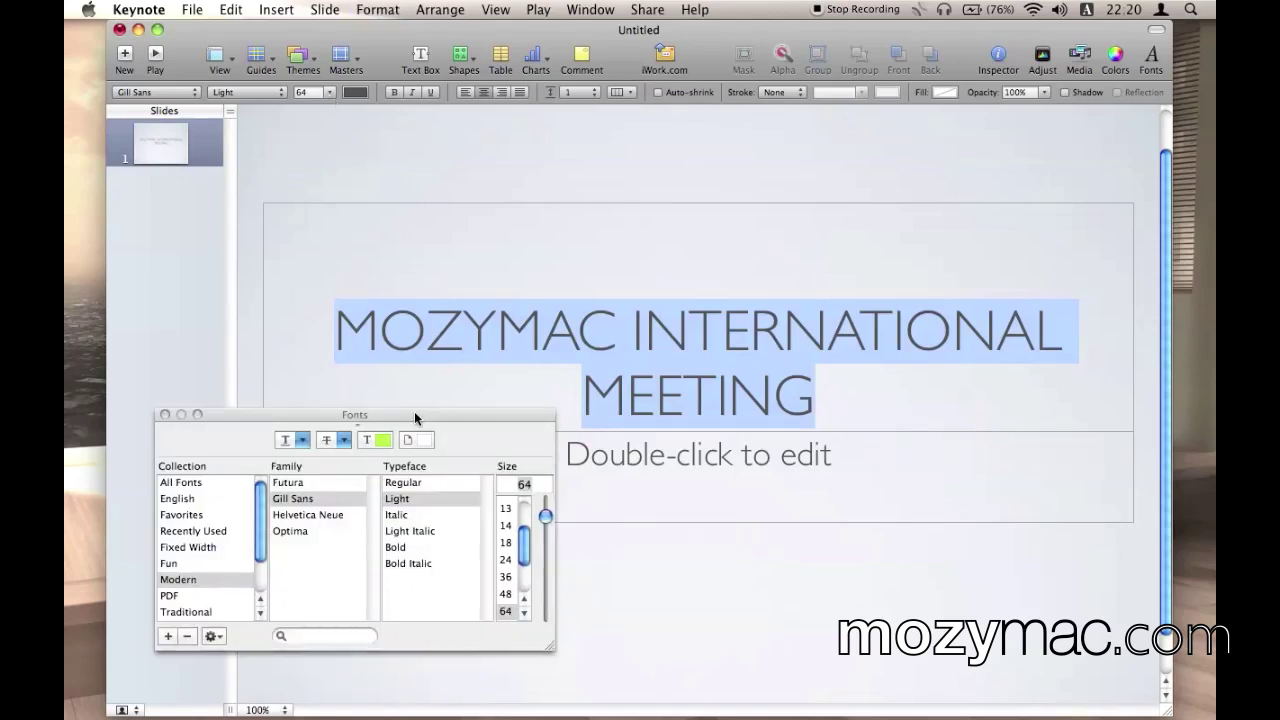
# Change the title font to Helvetica Neue UltraLight at 58 points in the Fonts panel.
pyautogui.moveTo(414, 411); pyautogui.dragTo(675, 257)
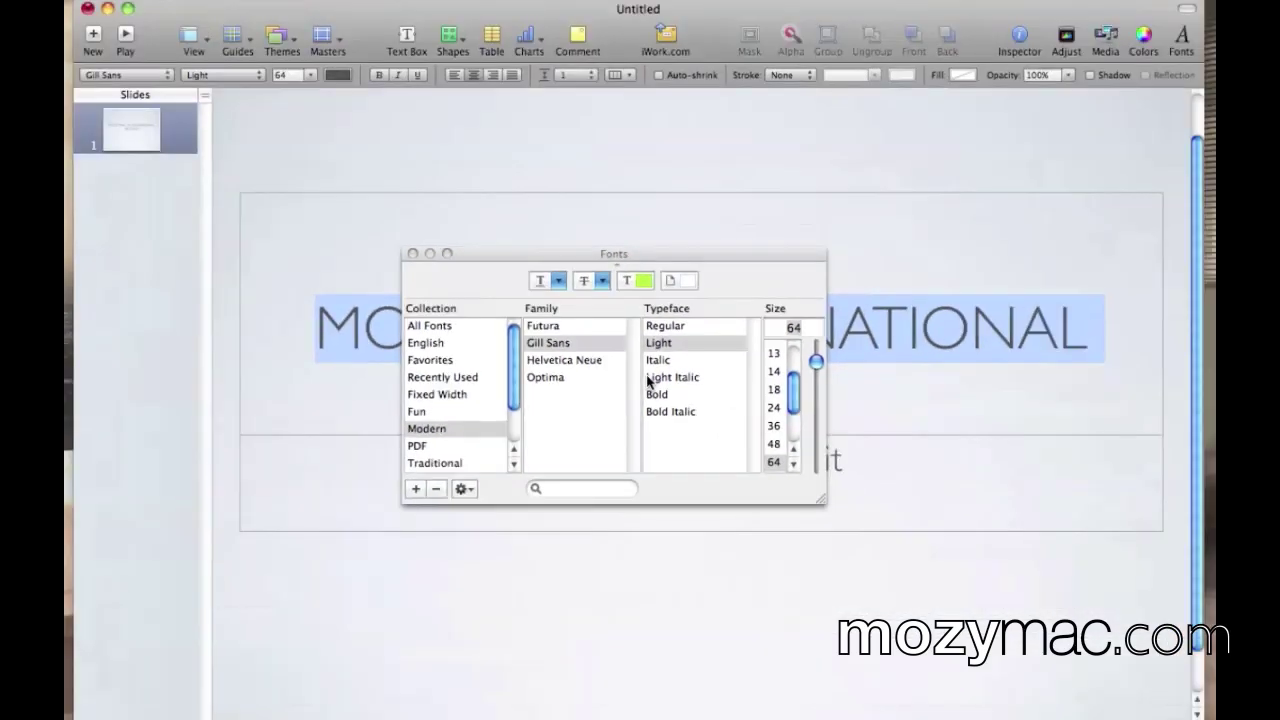
pyautogui.click(458, 330)
pyautogui.scroll(-10, 541, 349)
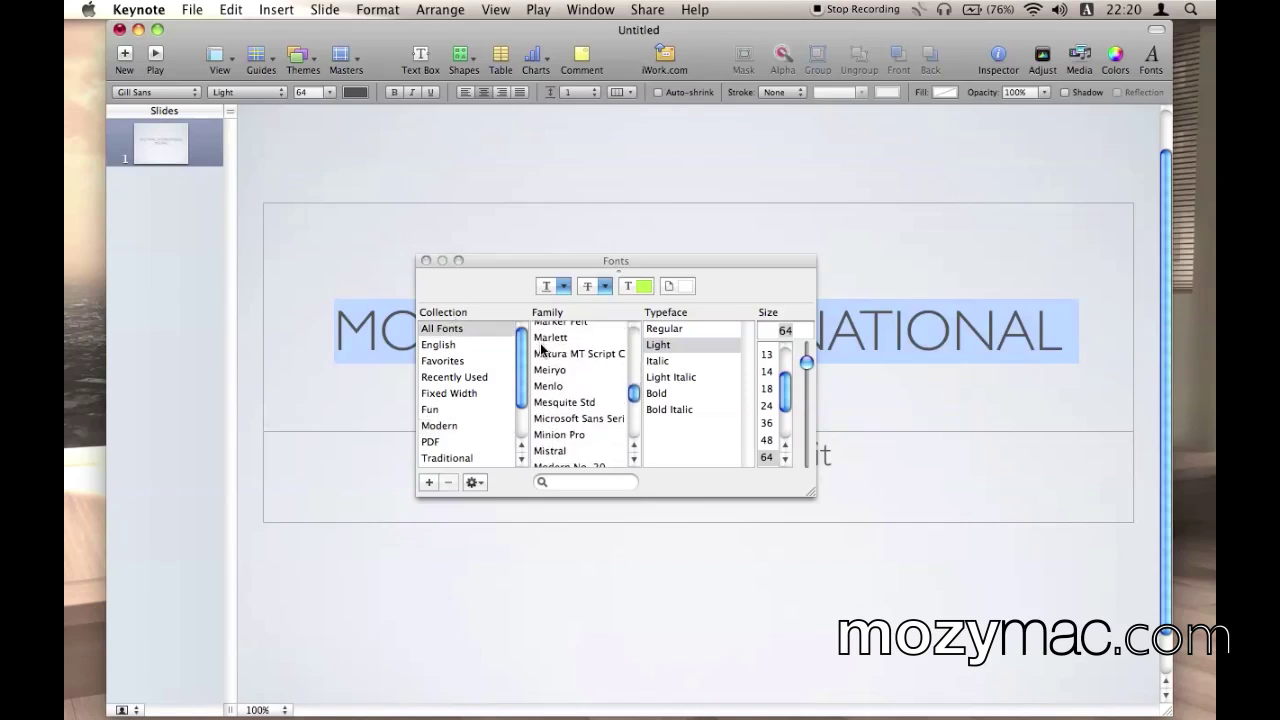
pyautogui.click(543, 369)
pyautogui.moveTo(561, 260); pyautogui.dragTo(314, 411)
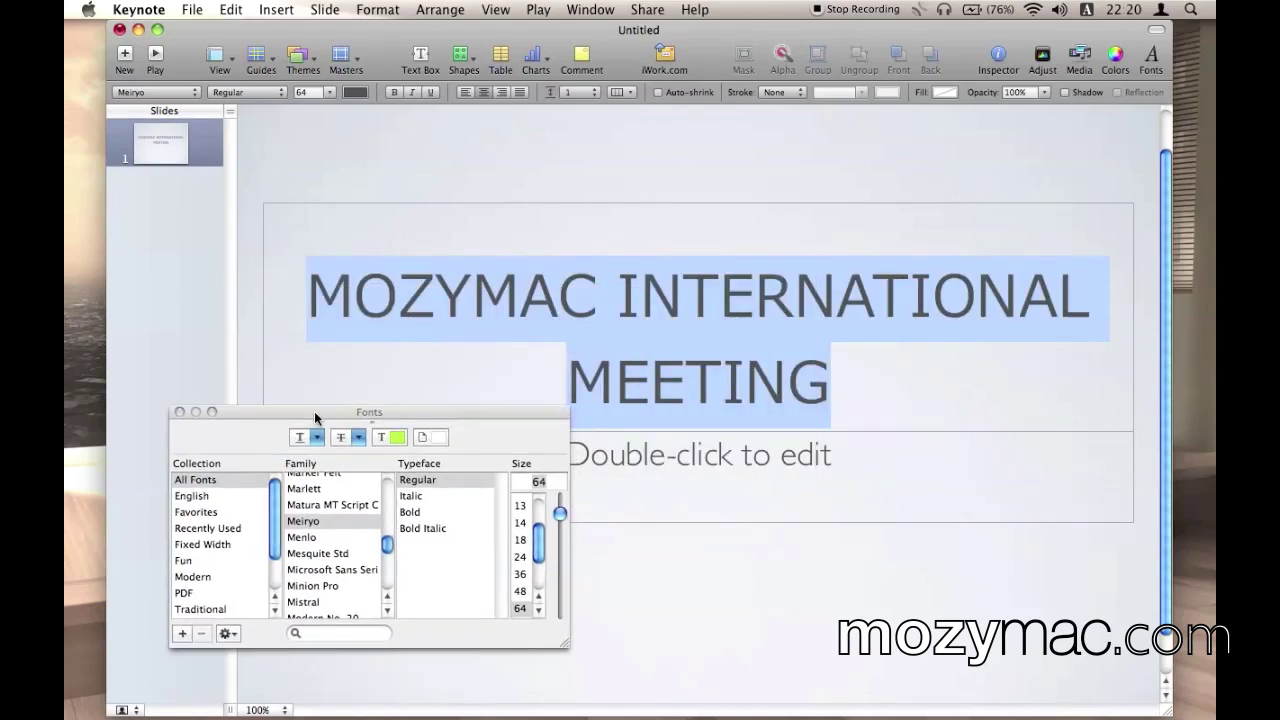
pyautogui.click(195, 577)
pyautogui.click(304, 510)
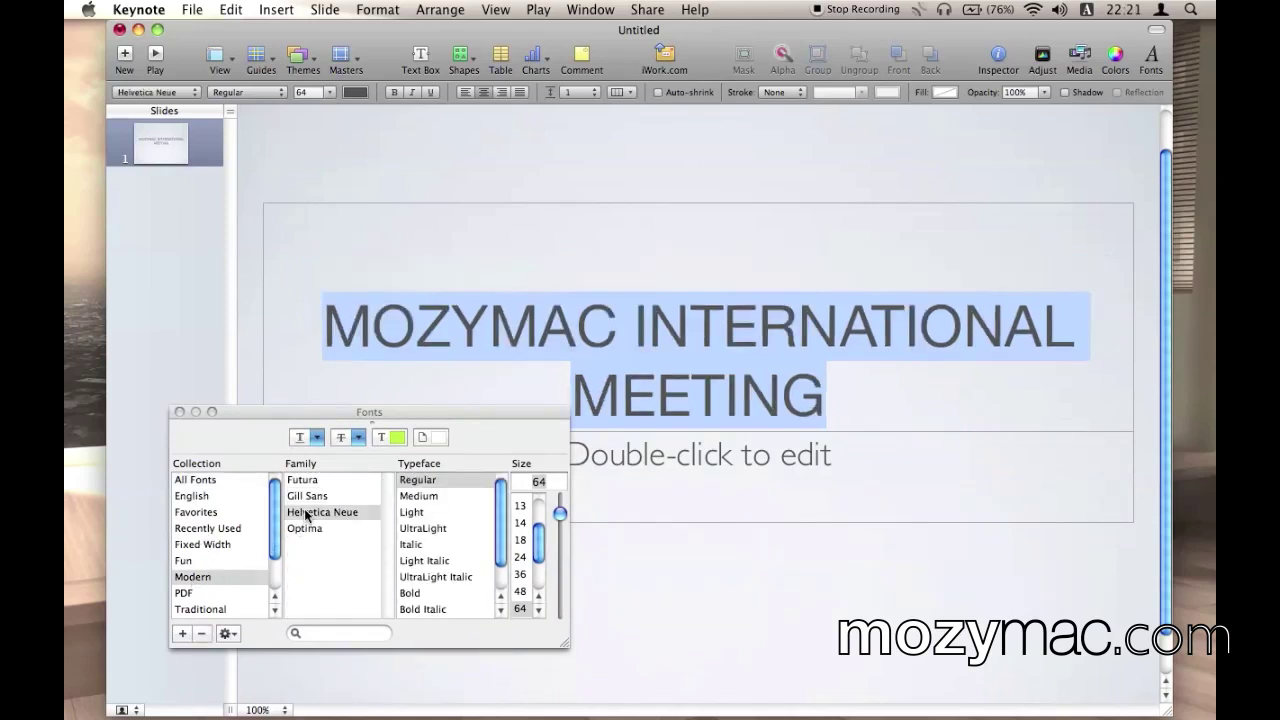
pyautogui.click(430, 528)
pyautogui.moveTo(561, 515); pyautogui.dragTo(560, 528)
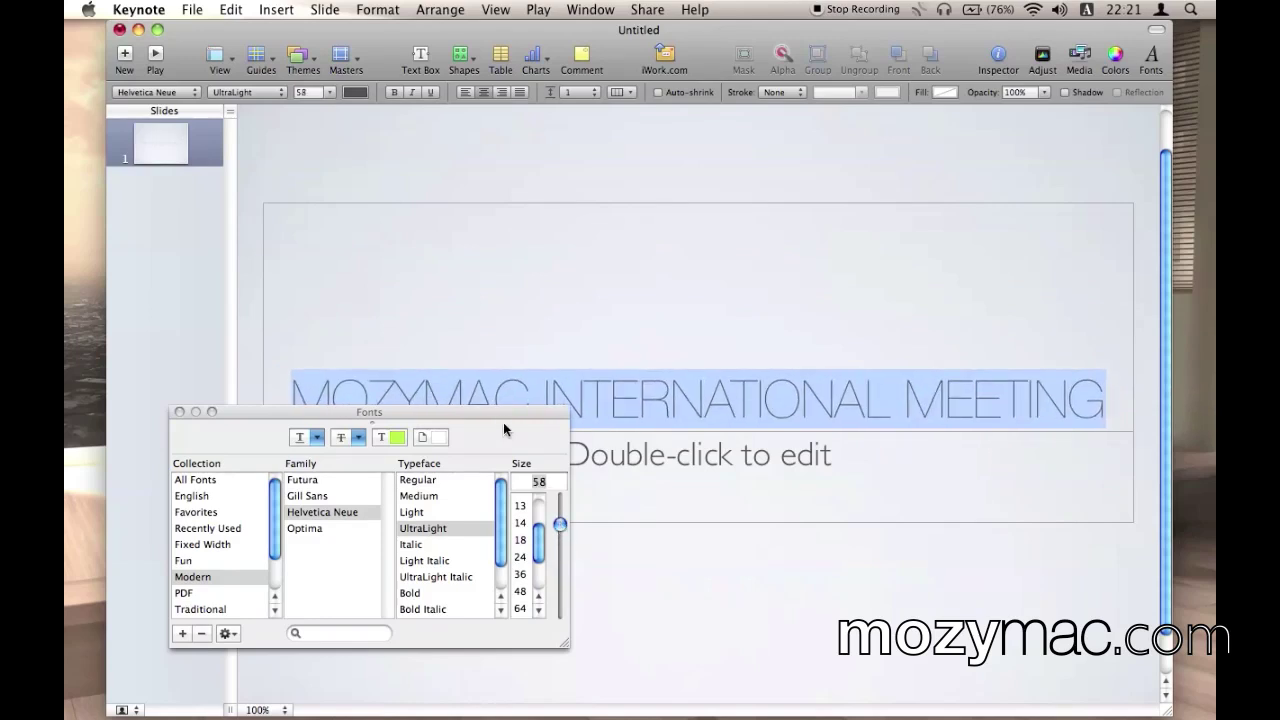
pyautogui.moveTo(503, 418); pyautogui.dragTo(493, 462)
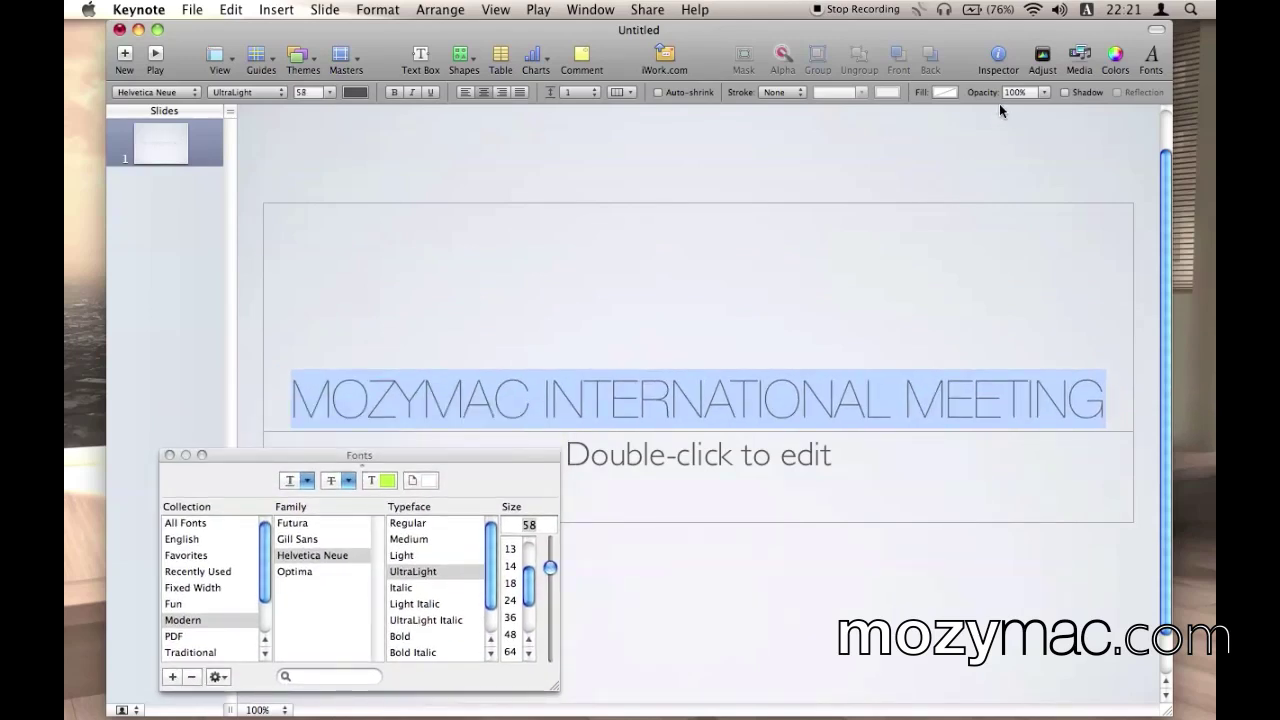
# Widen the title's character spacing to 12% and shrink it to 46 points.
pyautogui.click(993, 56)
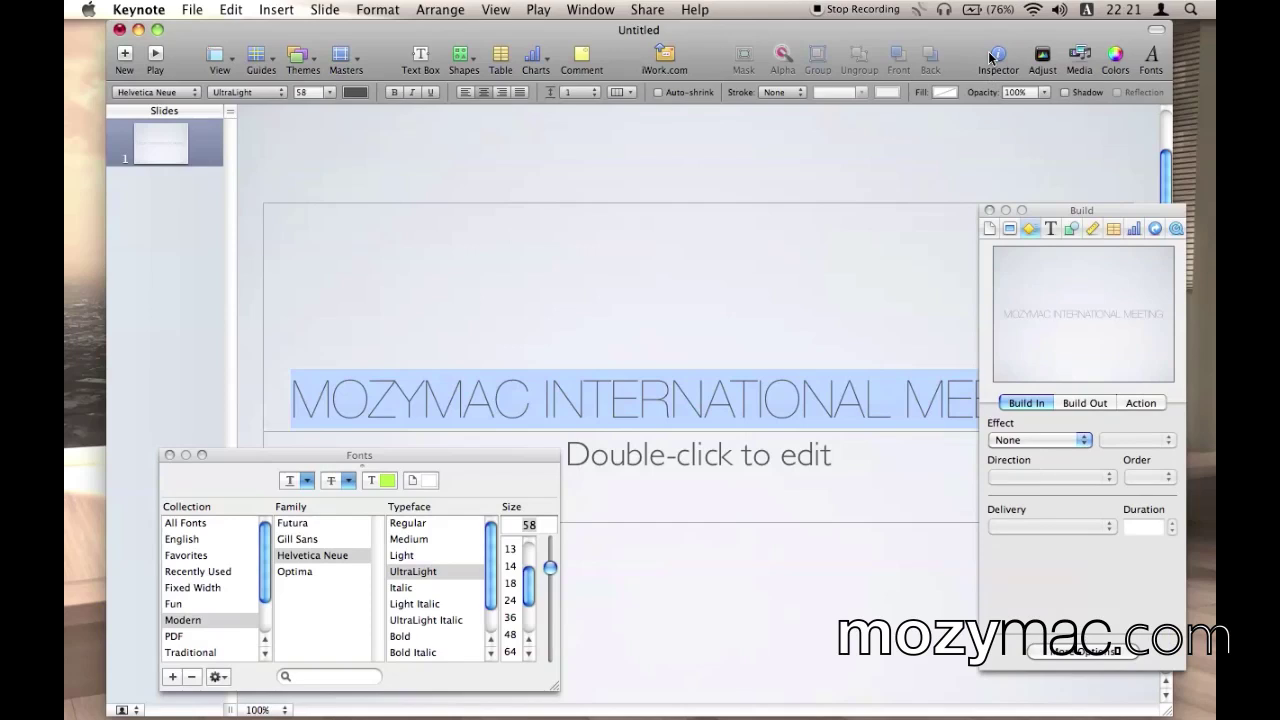
pyautogui.click(1049, 228)
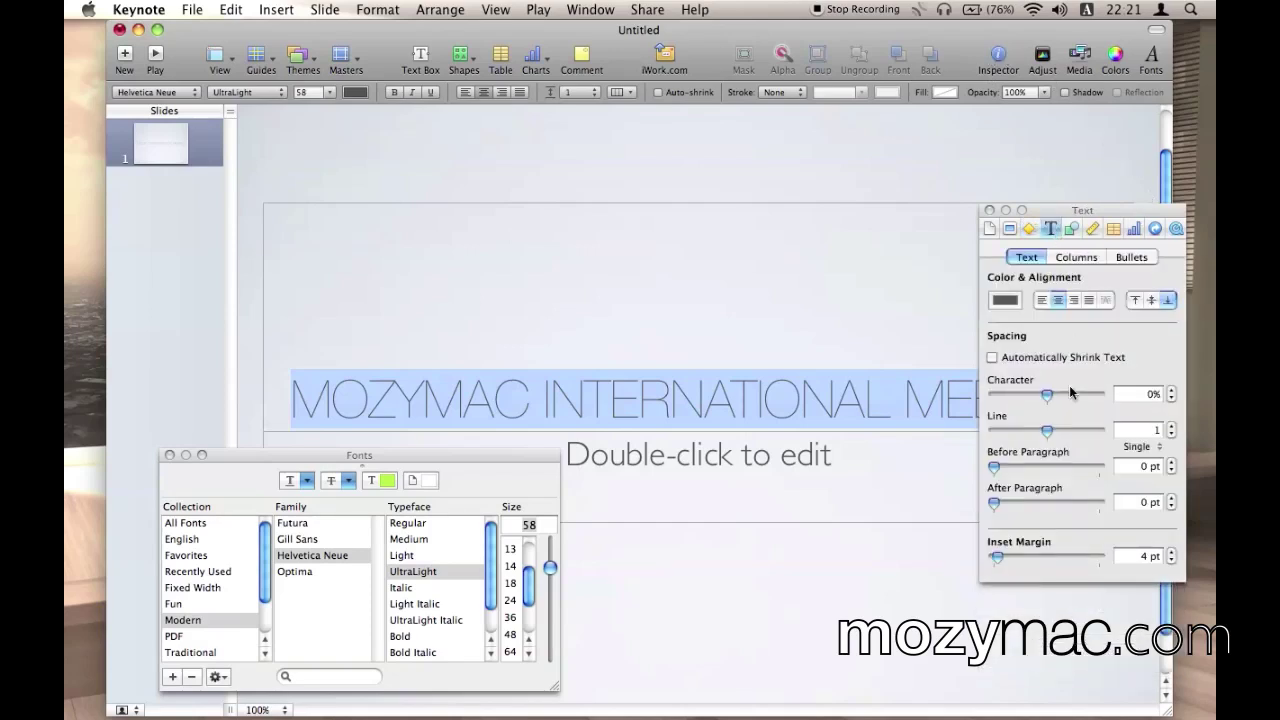
pyautogui.moveTo(1048, 397); pyautogui.dragTo(1052, 397)
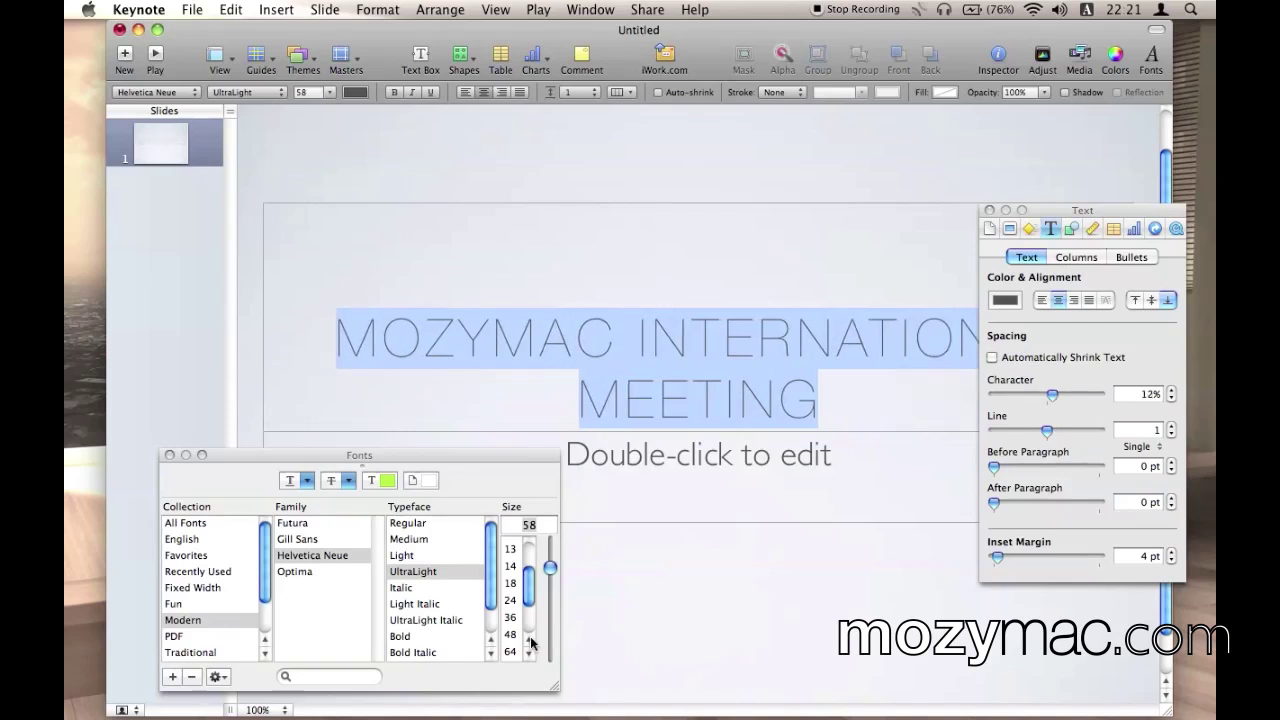
pyautogui.moveTo(554, 552); pyautogui.dragTo(552, 590)
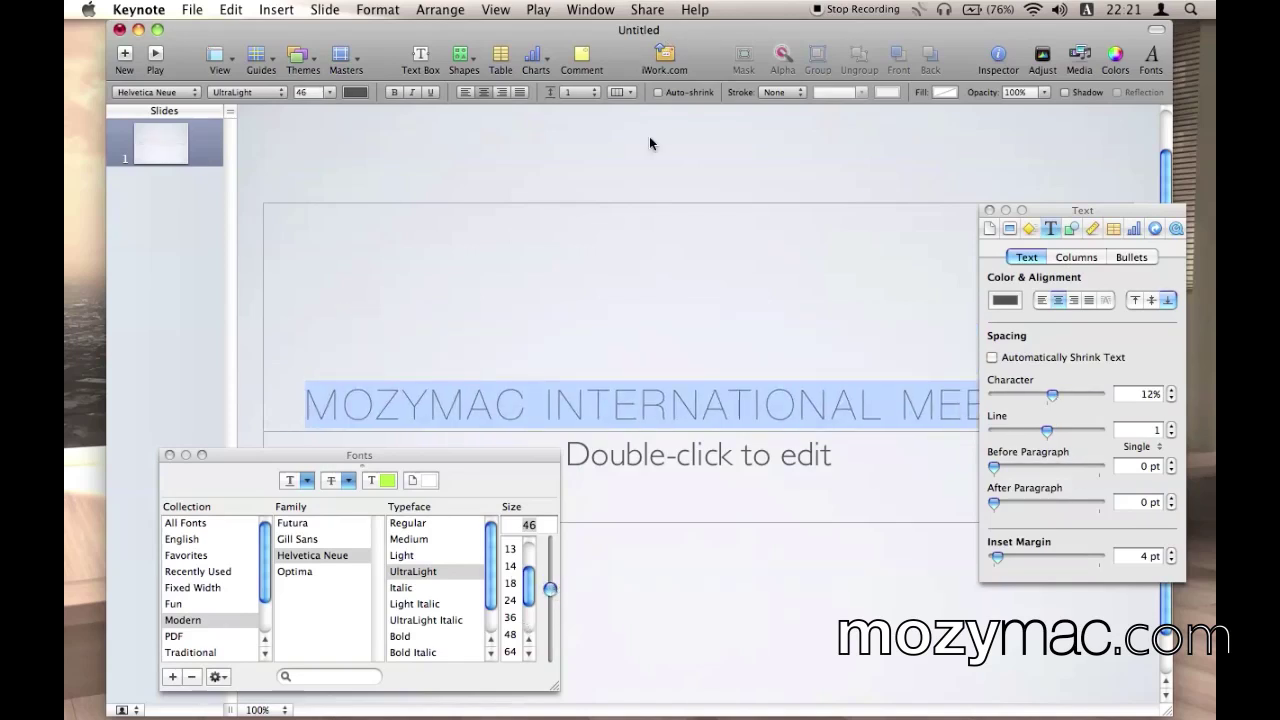
# Browse the menu bar menus toward the sharing options.
pyautogui.click(498, 9)
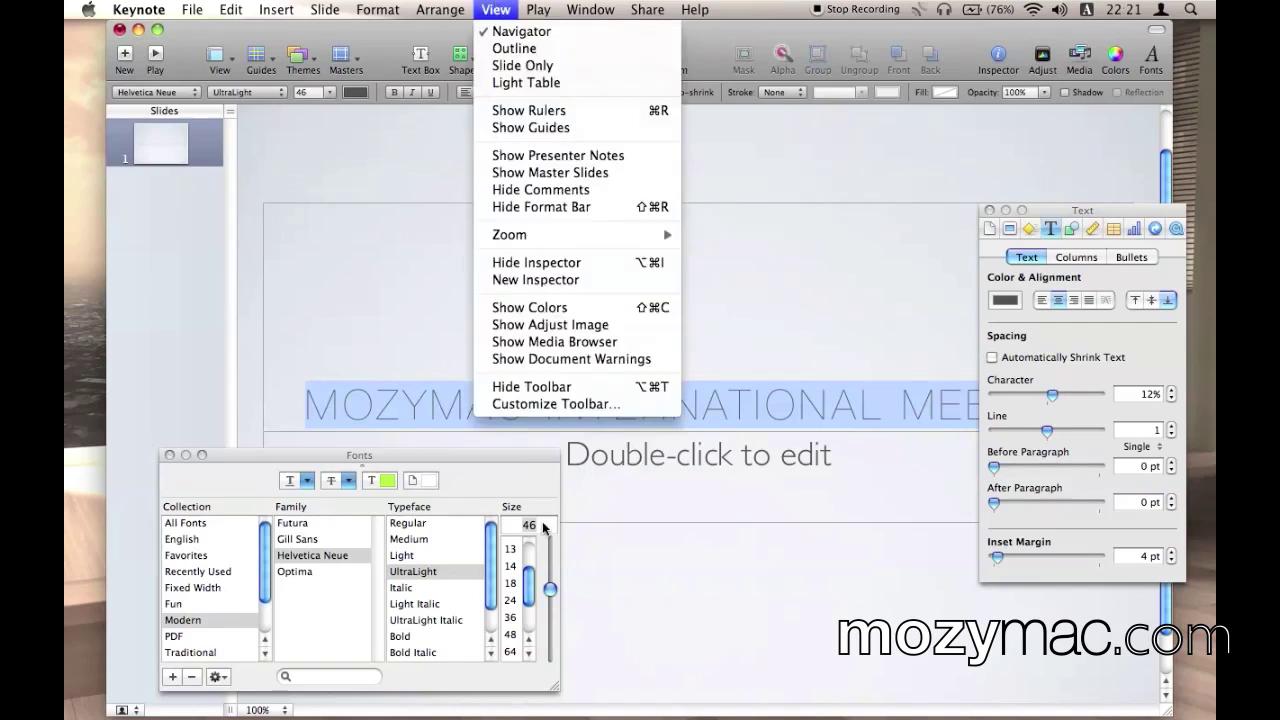
pyautogui.press('Left')
pyautogui.press('Left')
pyautogui.press('Left')
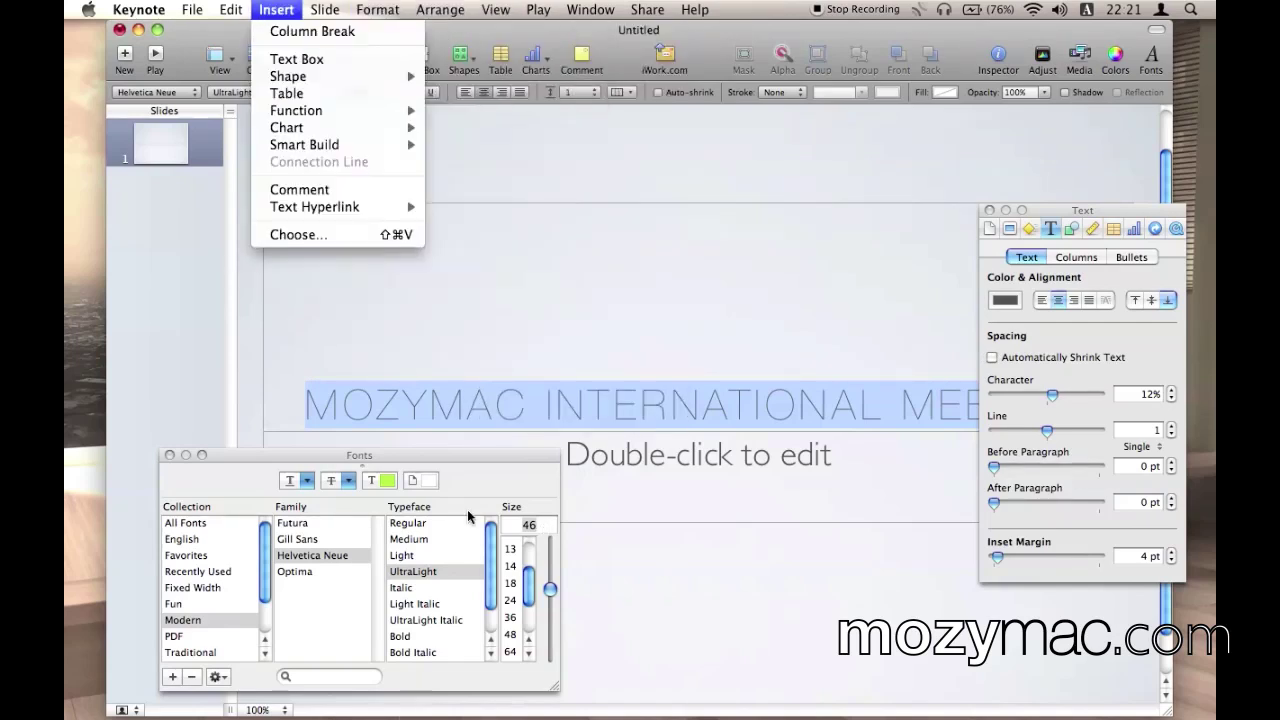
pyautogui.press('Right')
pyautogui.press('Right')
pyautogui.press('Right')
pyautogui.press('Right')
pyautogui.press('Right')
pyautogui.press('Right')
pyautogui.press('Right')
# Dismiss the open menu, switch to Finder and open a window on the home folder.
pyautogui.press('Escape')
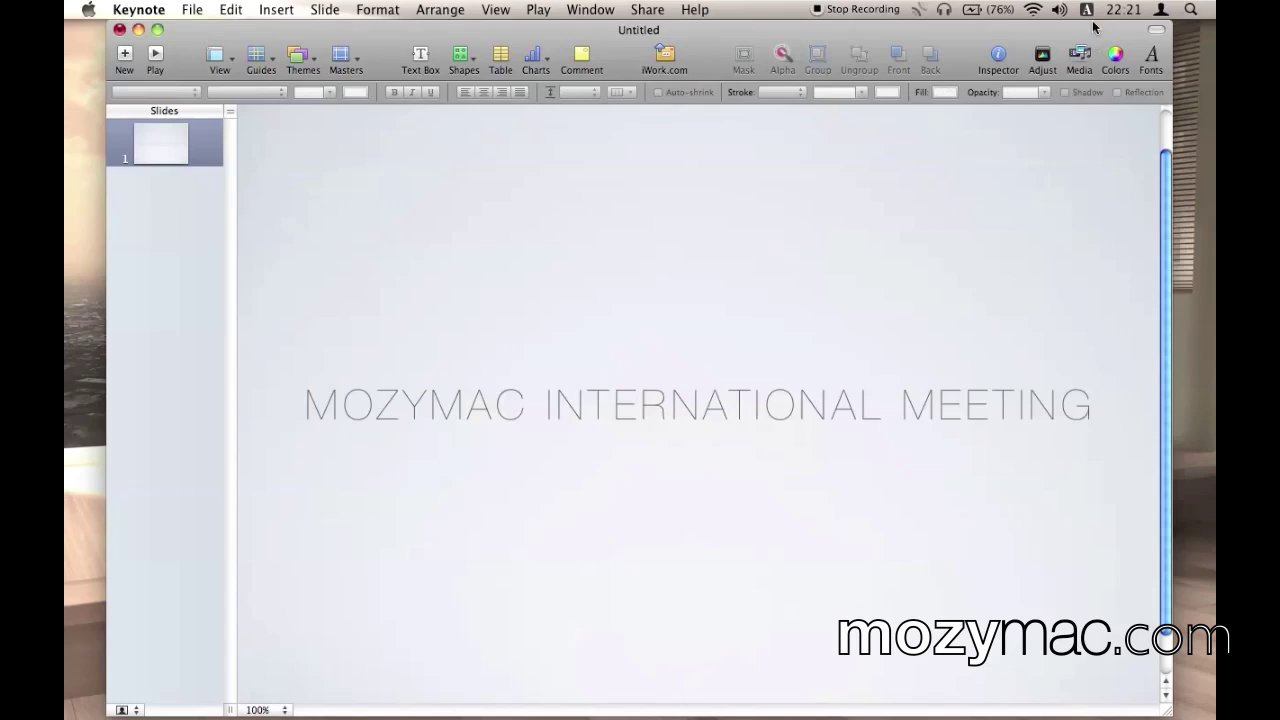
pyautogui.press('super+Tab')
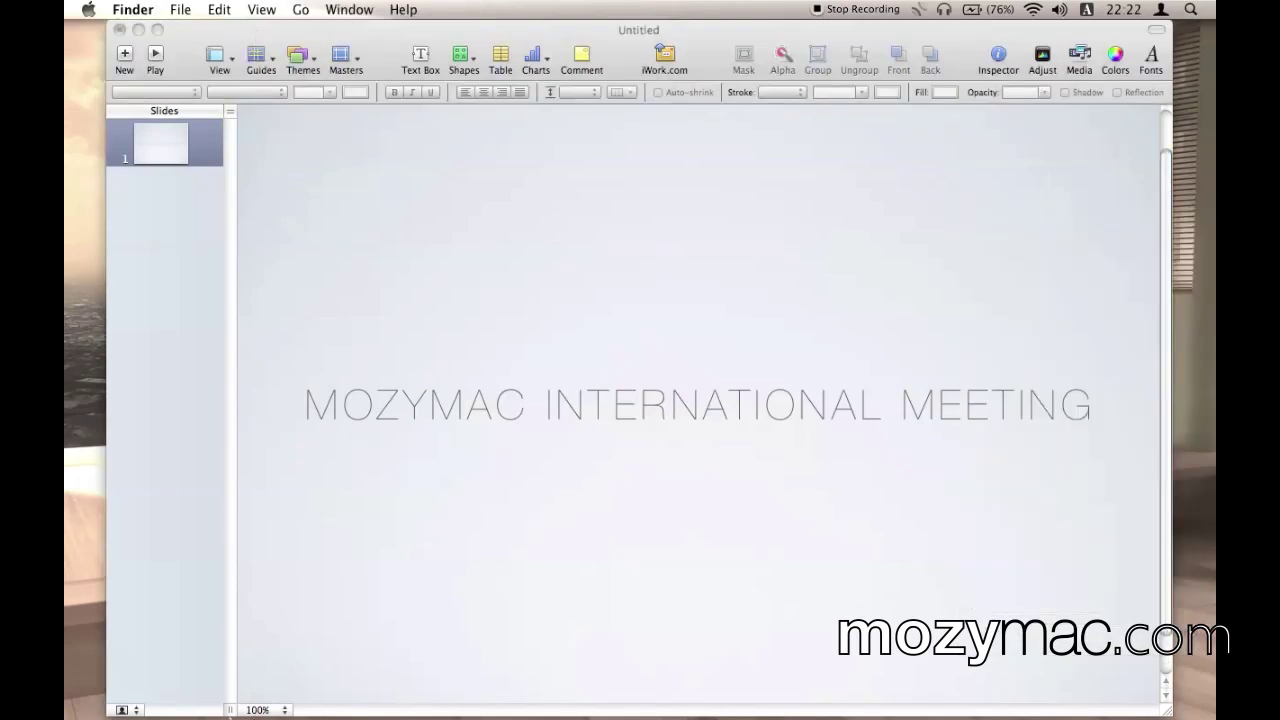
pyautogui.moveTo(186, 705)
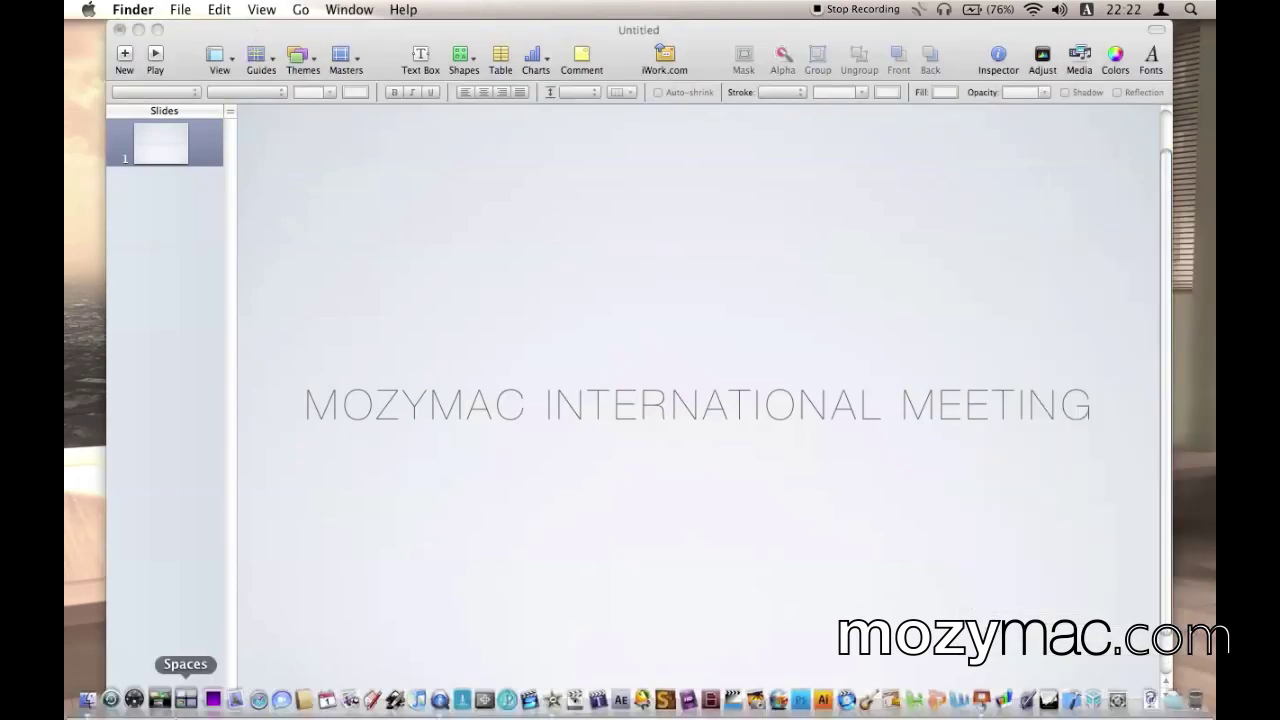
pyautogui.click(91, 700)
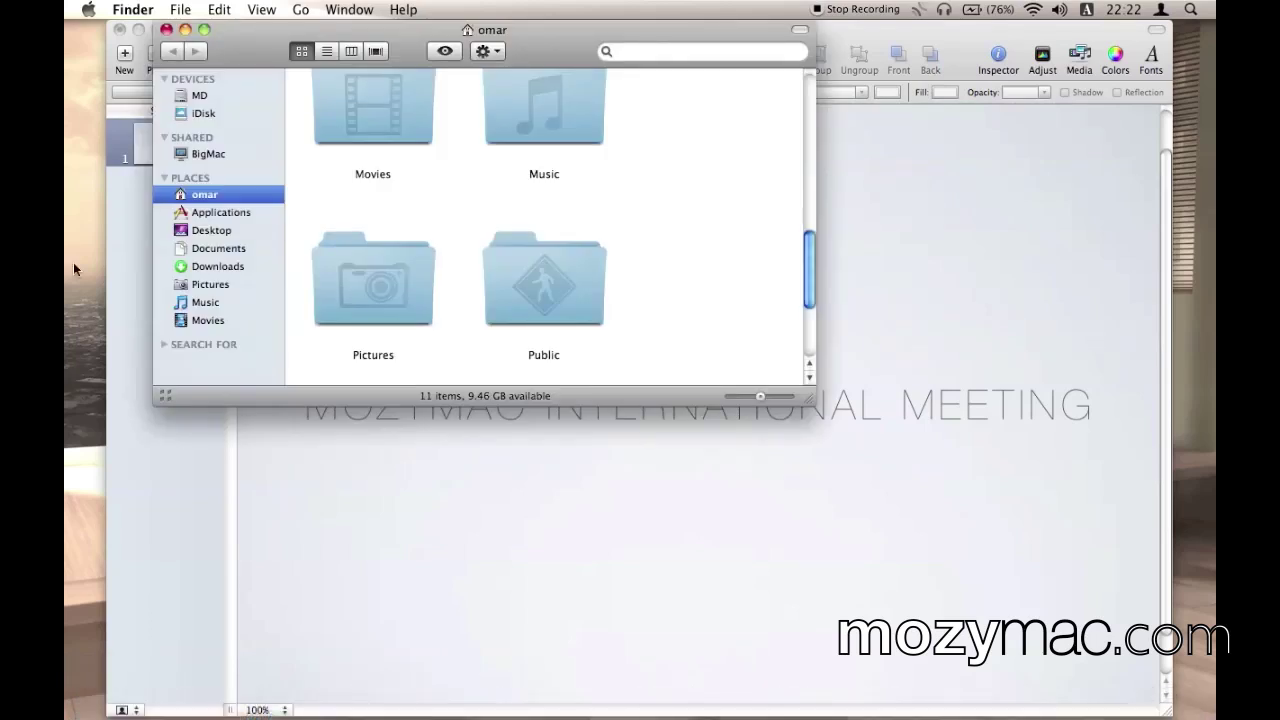
# Close the home folder window and return to Keynote, where a comment note gets added.
pyautogui.click(167, 31)
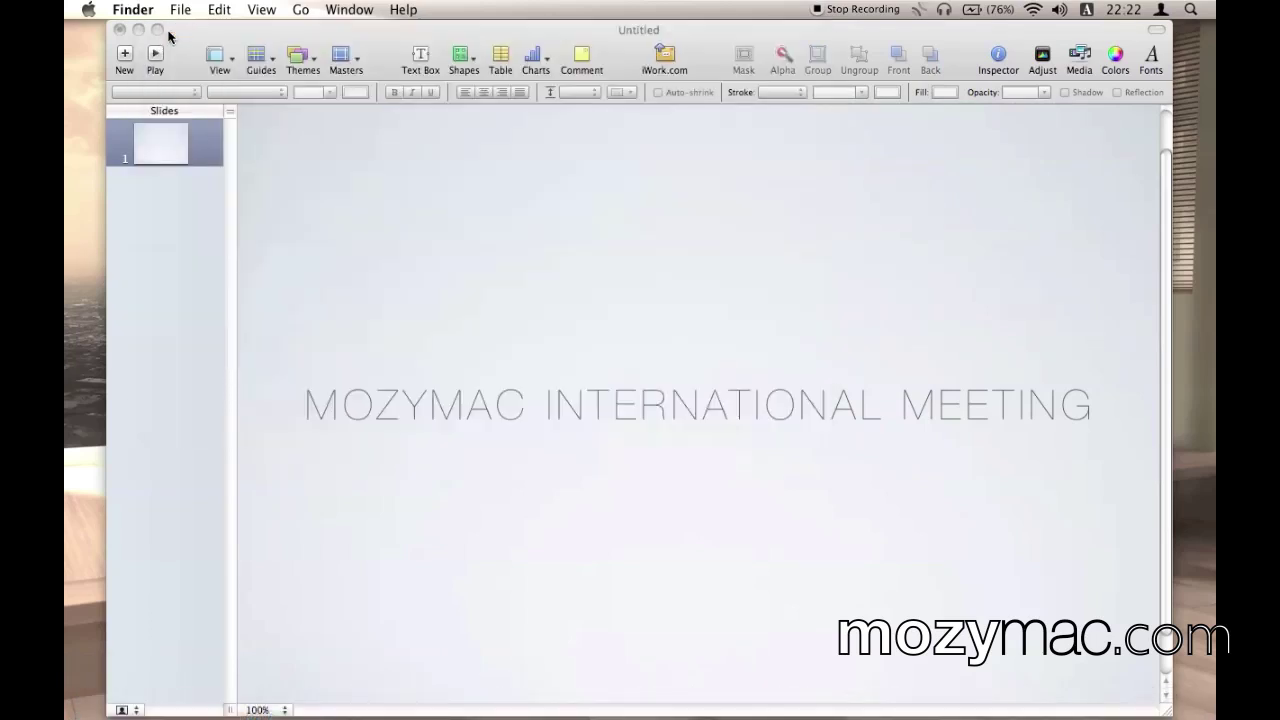
pyautogui.click(605, 53)
pyautogui.click(581, 53)
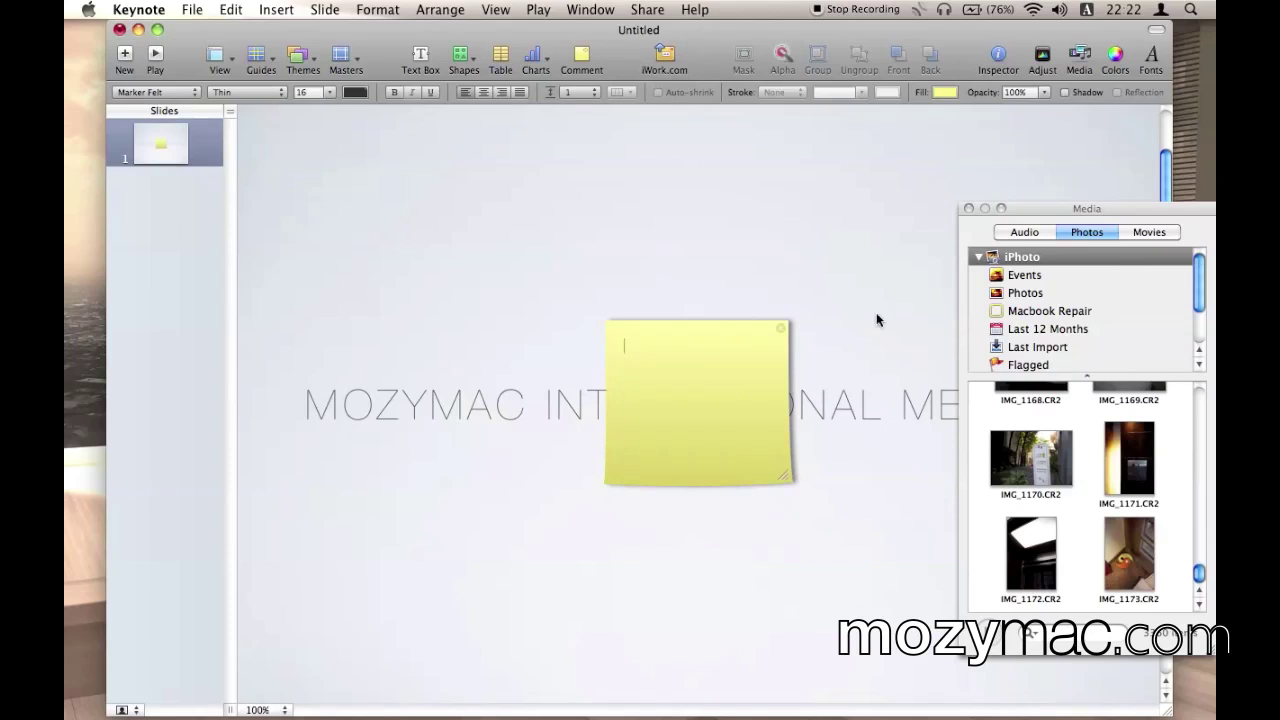
# Remove the comment note and browse the iPhoto library's Events to the beach event.
pyautogui.click(780, 328)
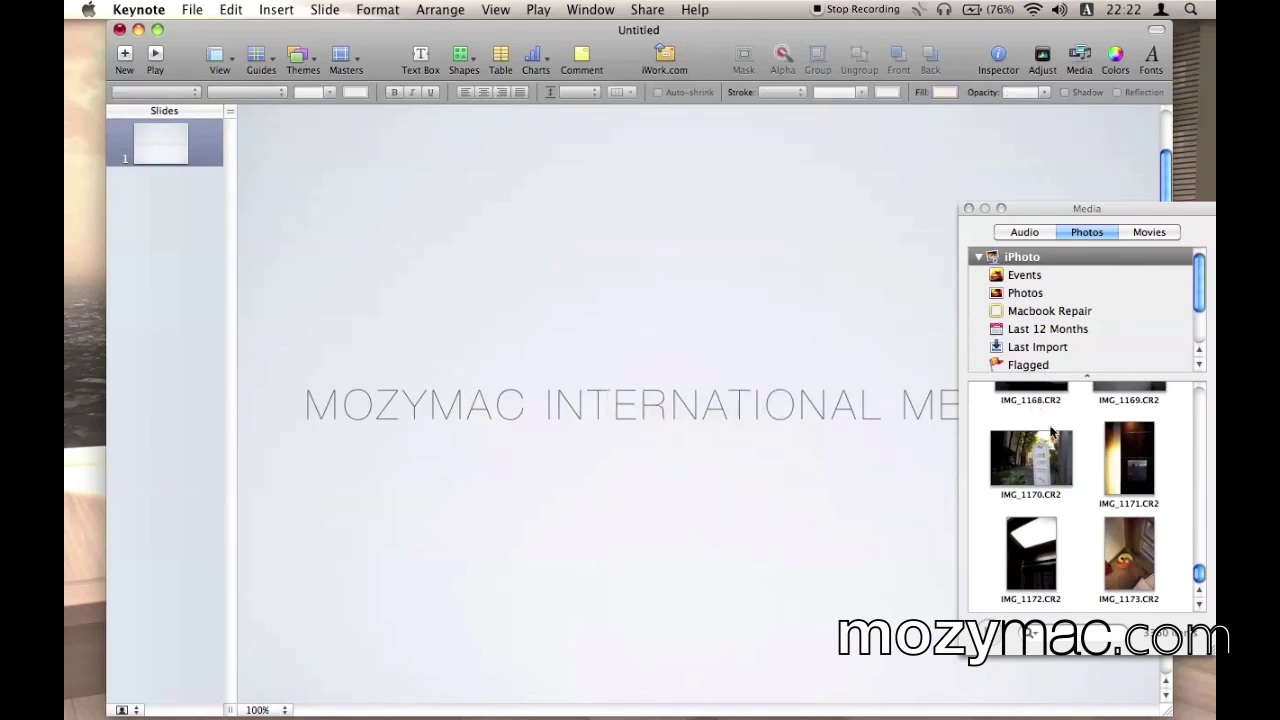
pyautogui.scroll(-3, 1078, 330)
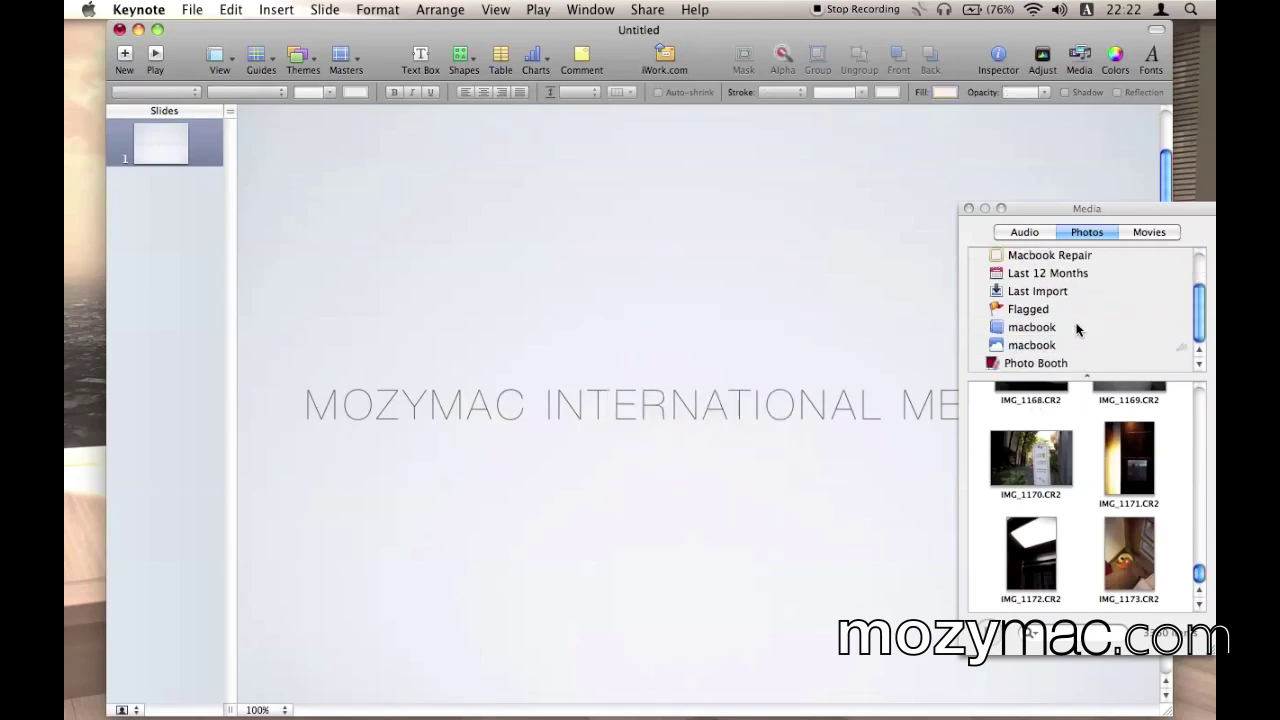
pyautogui.scroll(3, 1078, 330)
pyautogui.click(1018, 277)
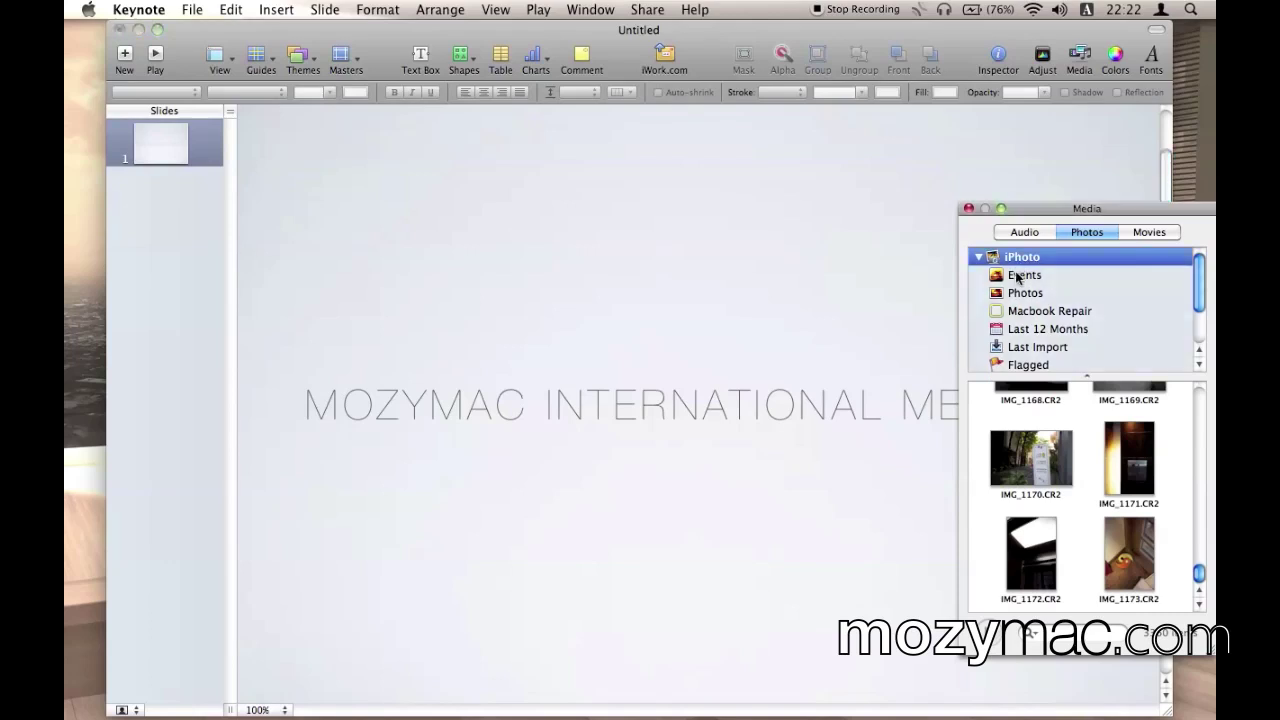
pyautogui.click(1020, 276)
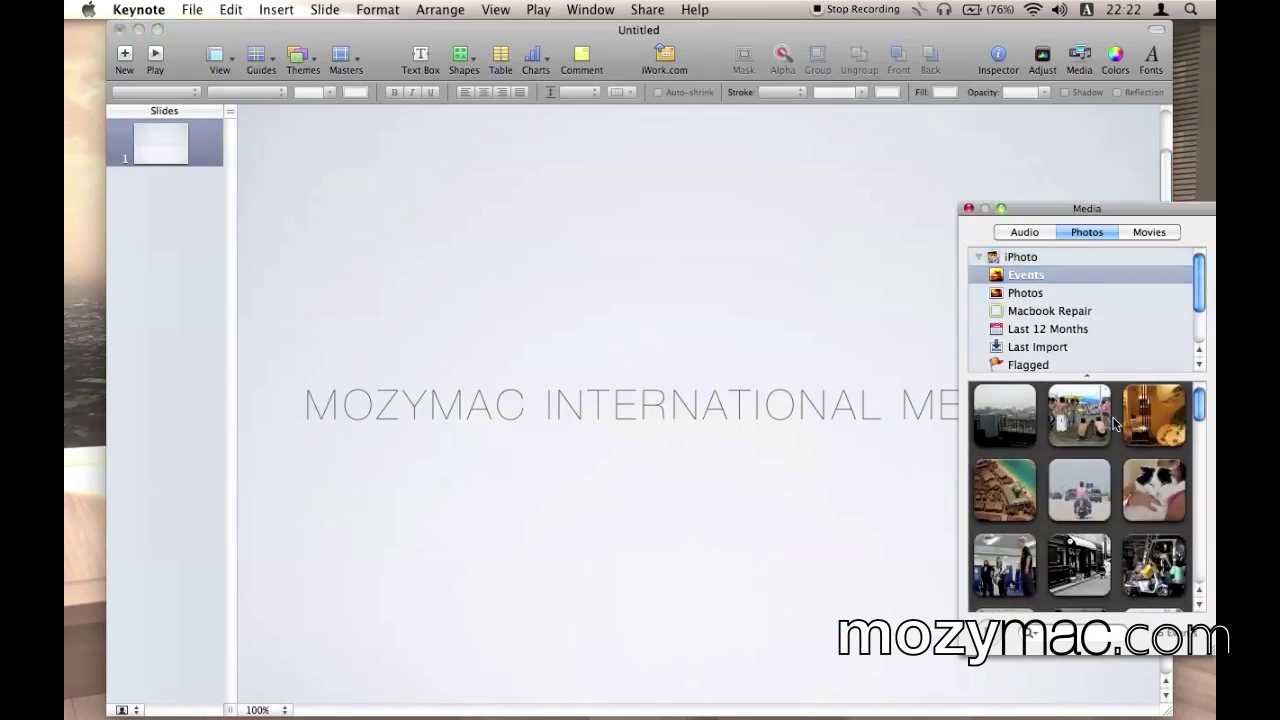
pyautogui.doubleClick(1063, 428)
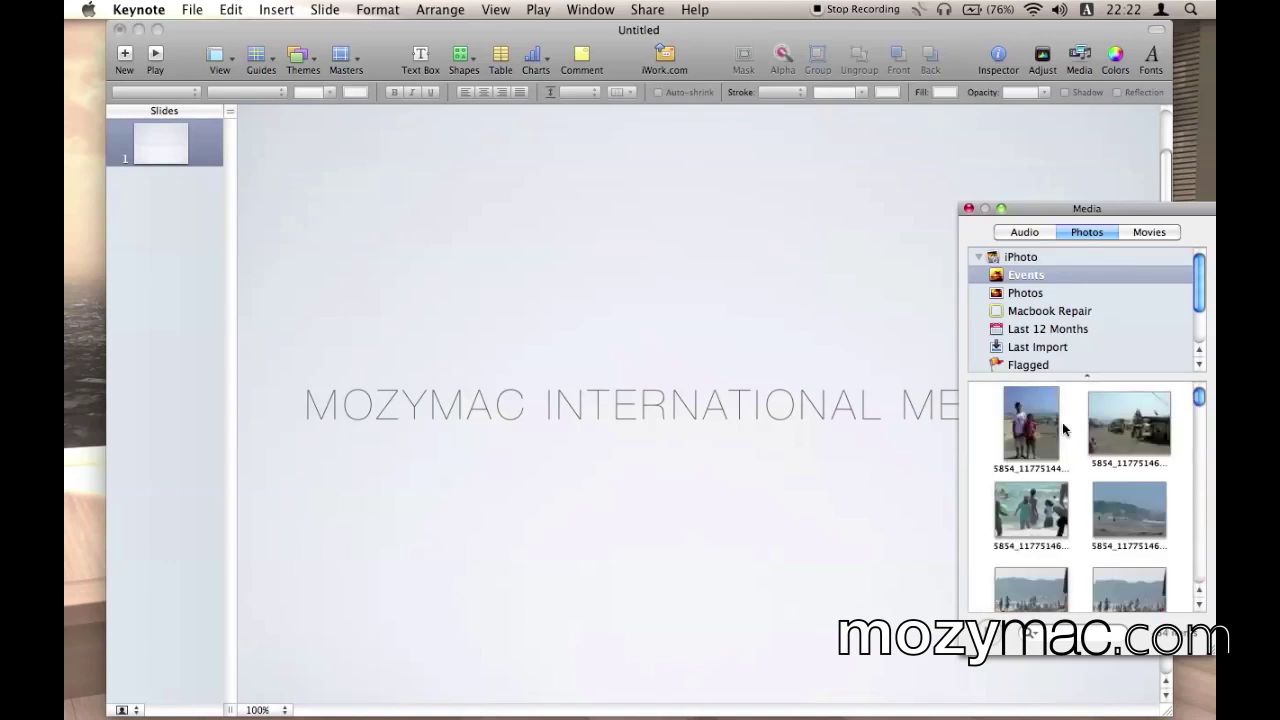
# Drag a beach photo onto the slide, move it lower, and close the Media browser.
pyautogui.scroll(-5, 1066, 420)
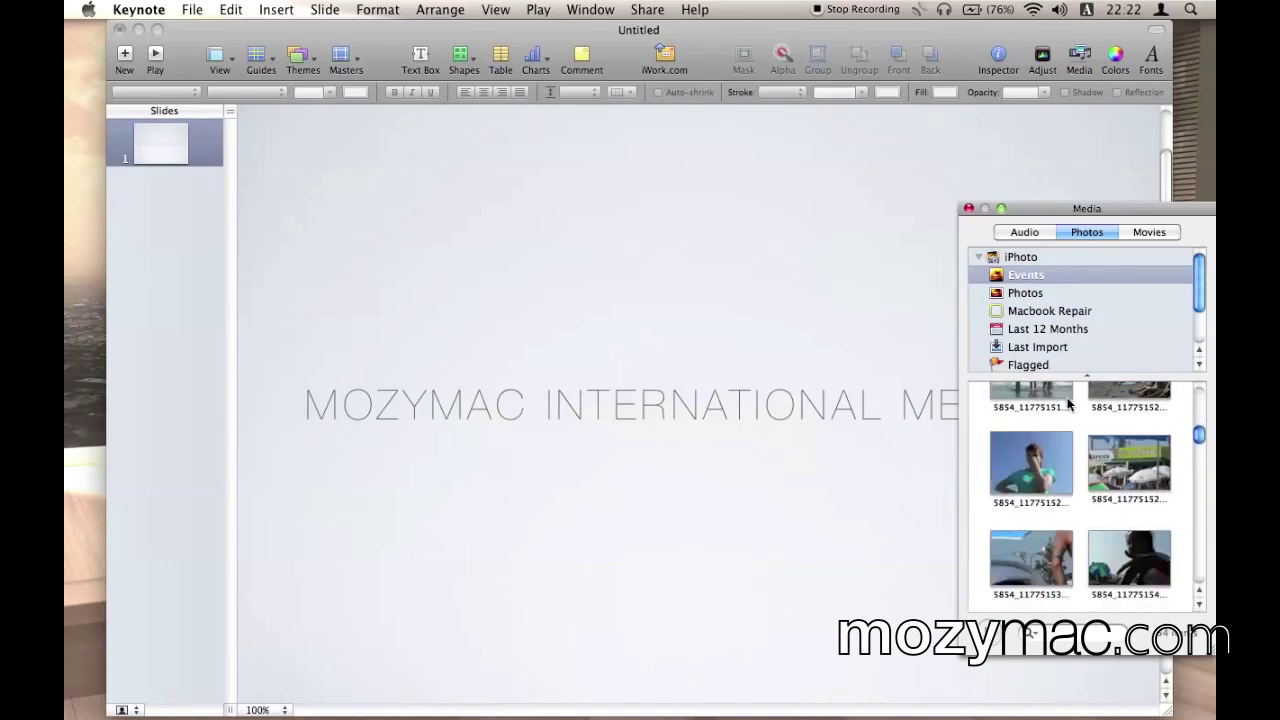
pyautogui.scroll(-2, 1068, 404)
pyautogui.moveTo(1031, 440); pyautogui.dragTo(673, 329)
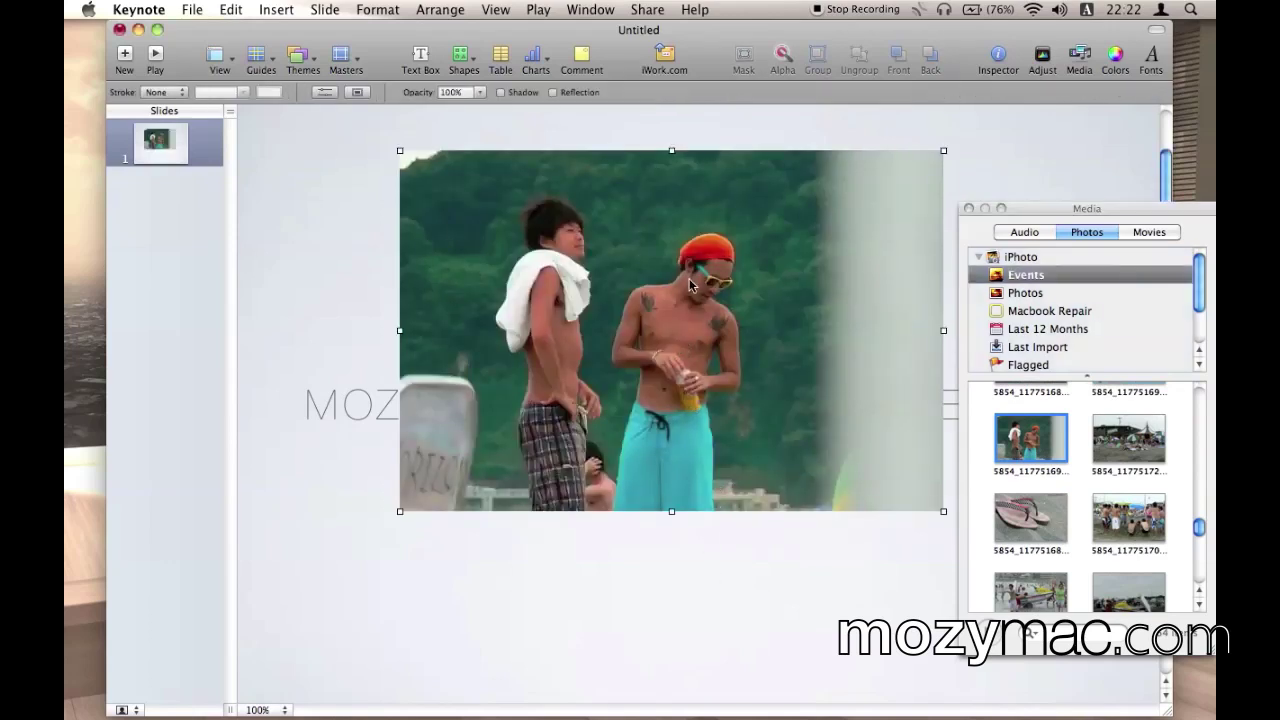
pyautogui.moveTo(689, 285); pyautogui.dragTo(689, 340)
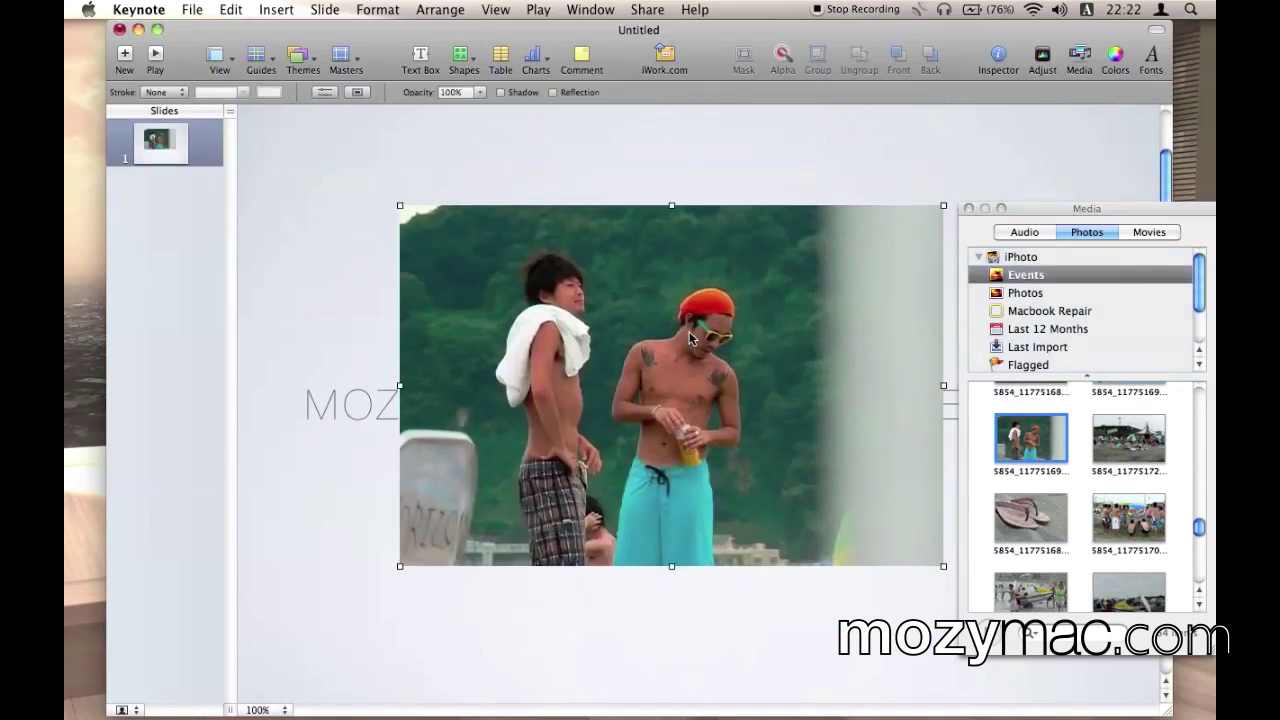
pyautogui.click(968, 209)
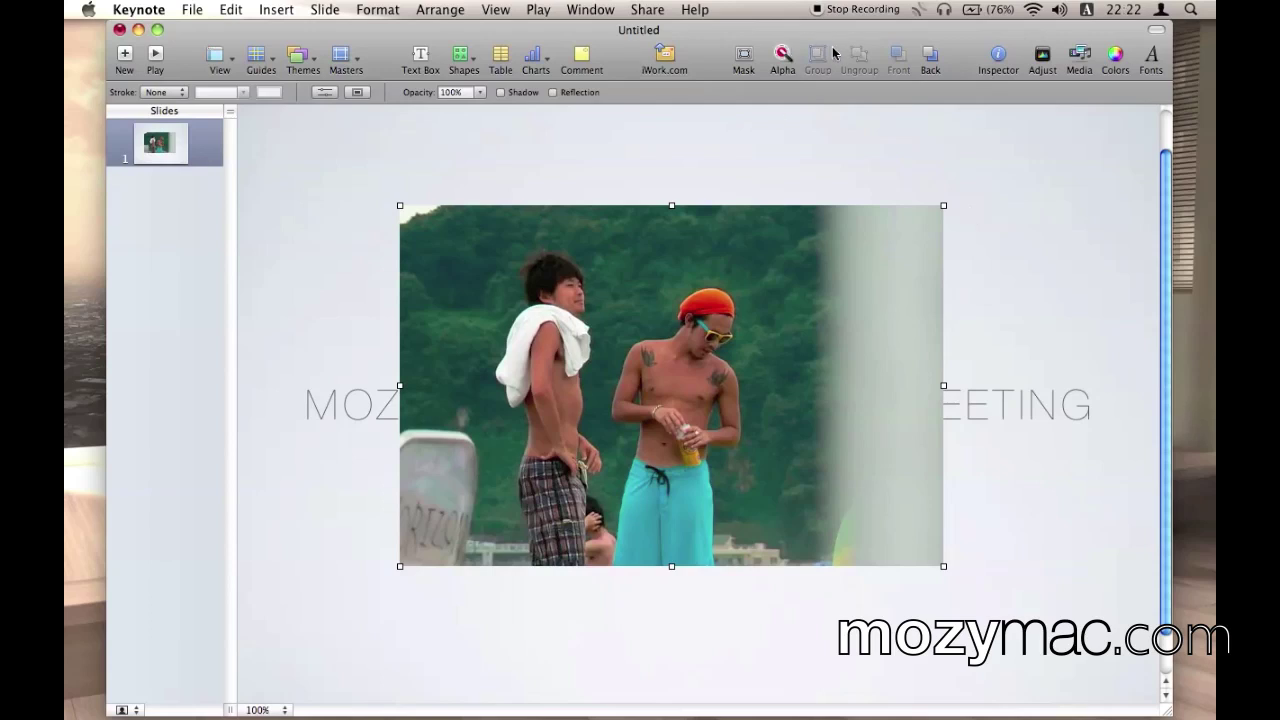
pyautogui.click(782, 56)
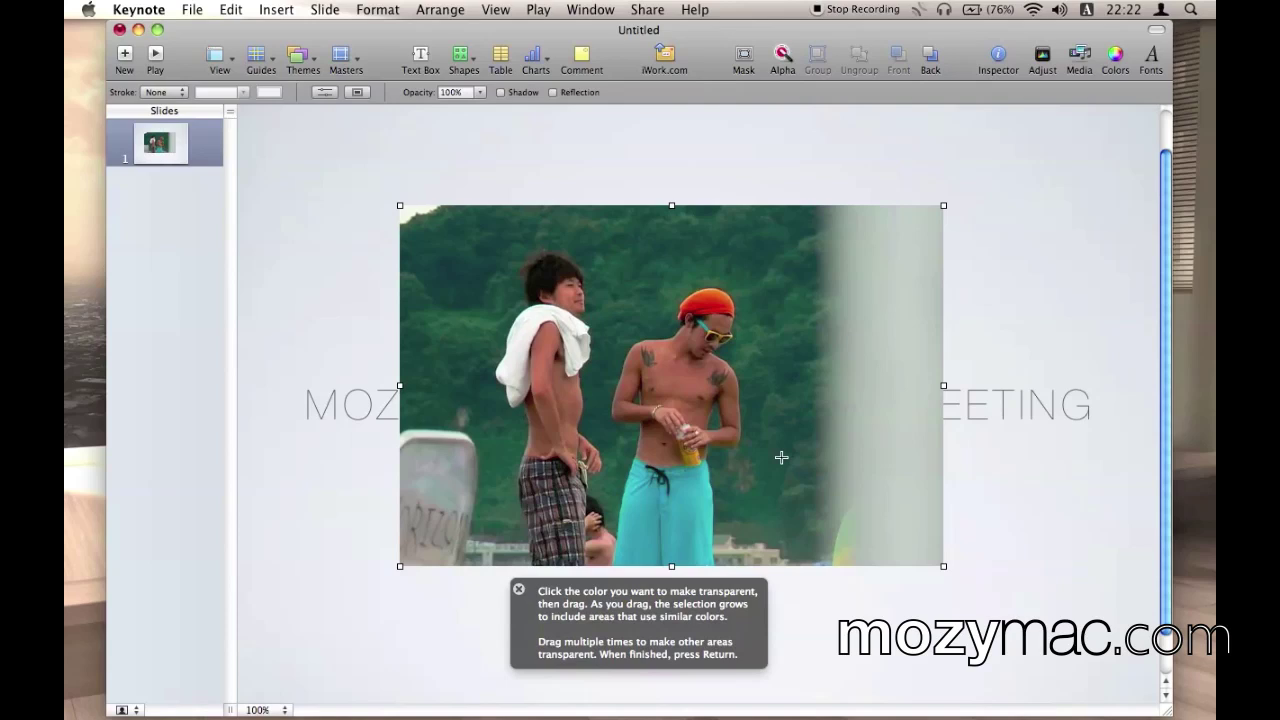
pyautogui.moveTo(781, 457)
pyautogui.mouseDown()
pyautogui.moveTo(814, 449)
pyautogui.moveTo(785, 458)
pyautogui.mouseUp()
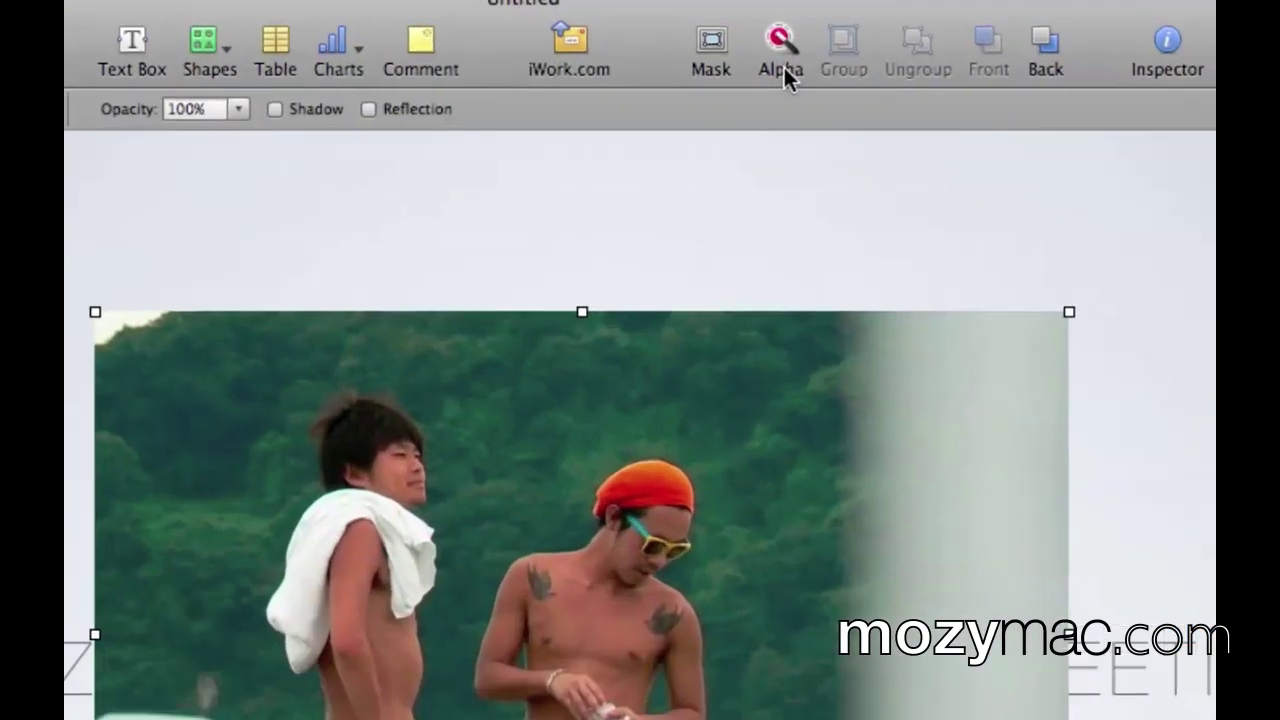
pyautogui.rightClick(784, 72)
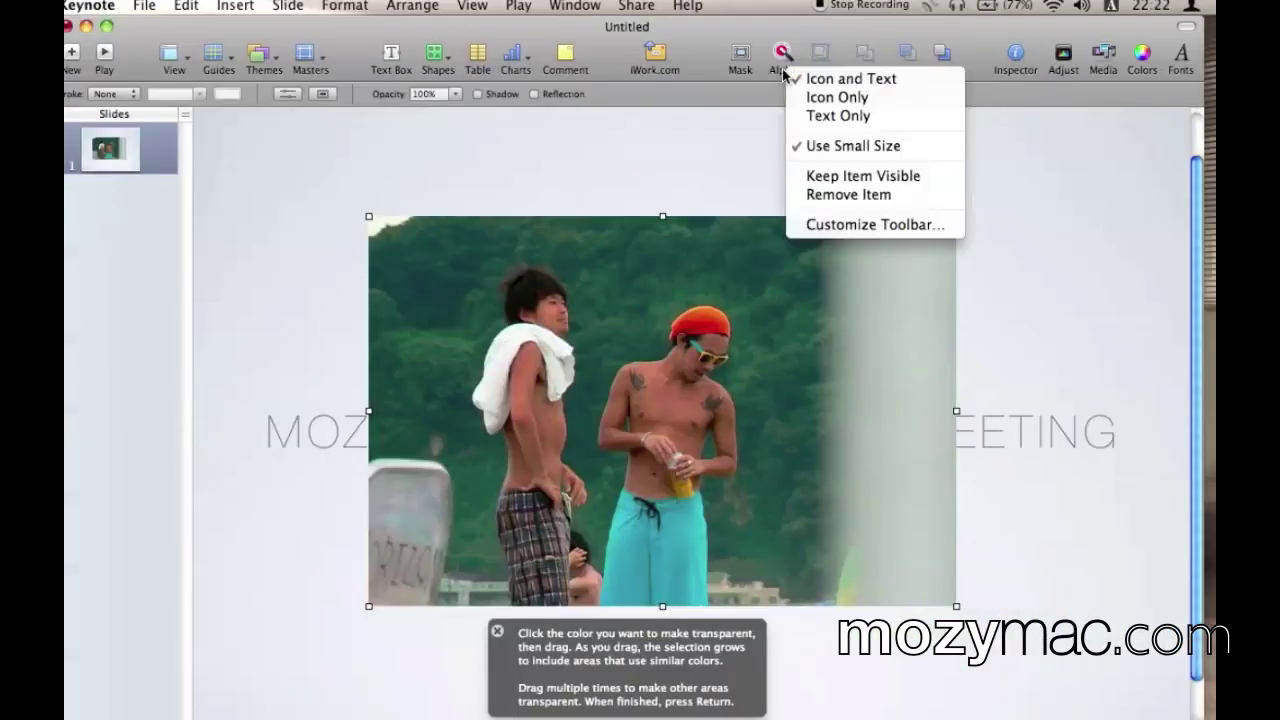
pyautogui.click(784, 72)
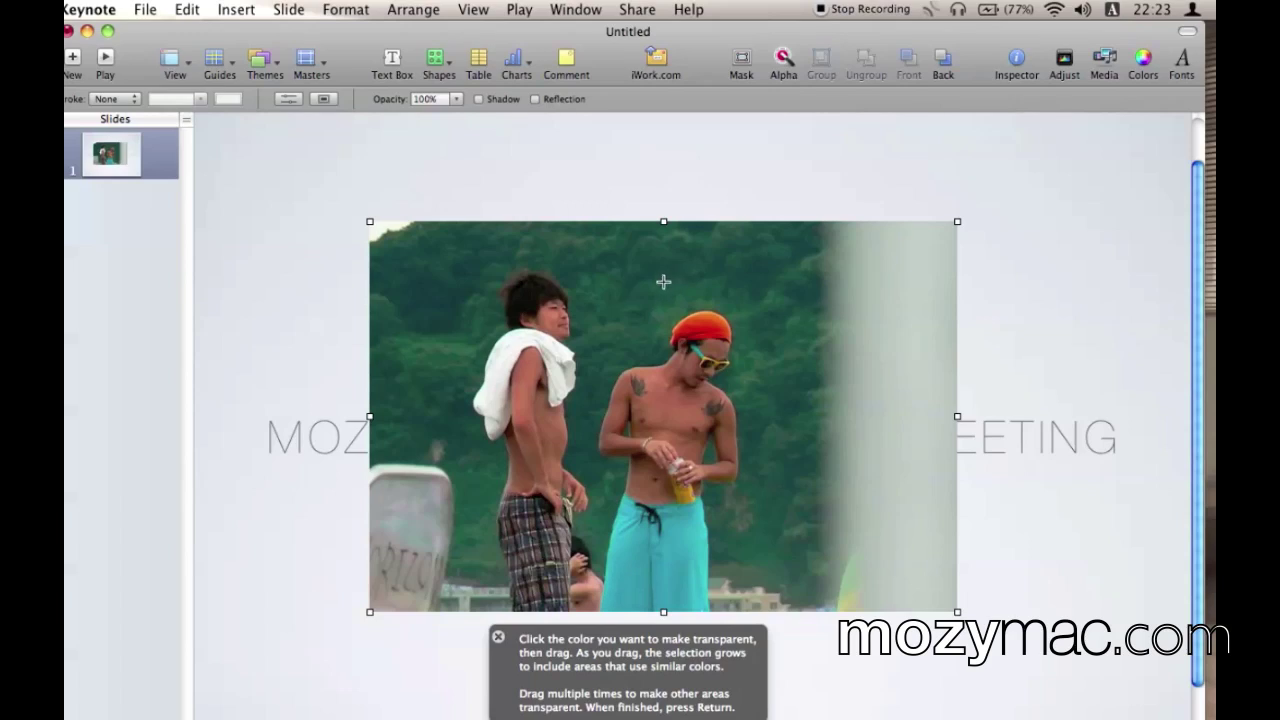
pyautogui.moveTo(662, 281); pyautogui.dragTo(666, 282)
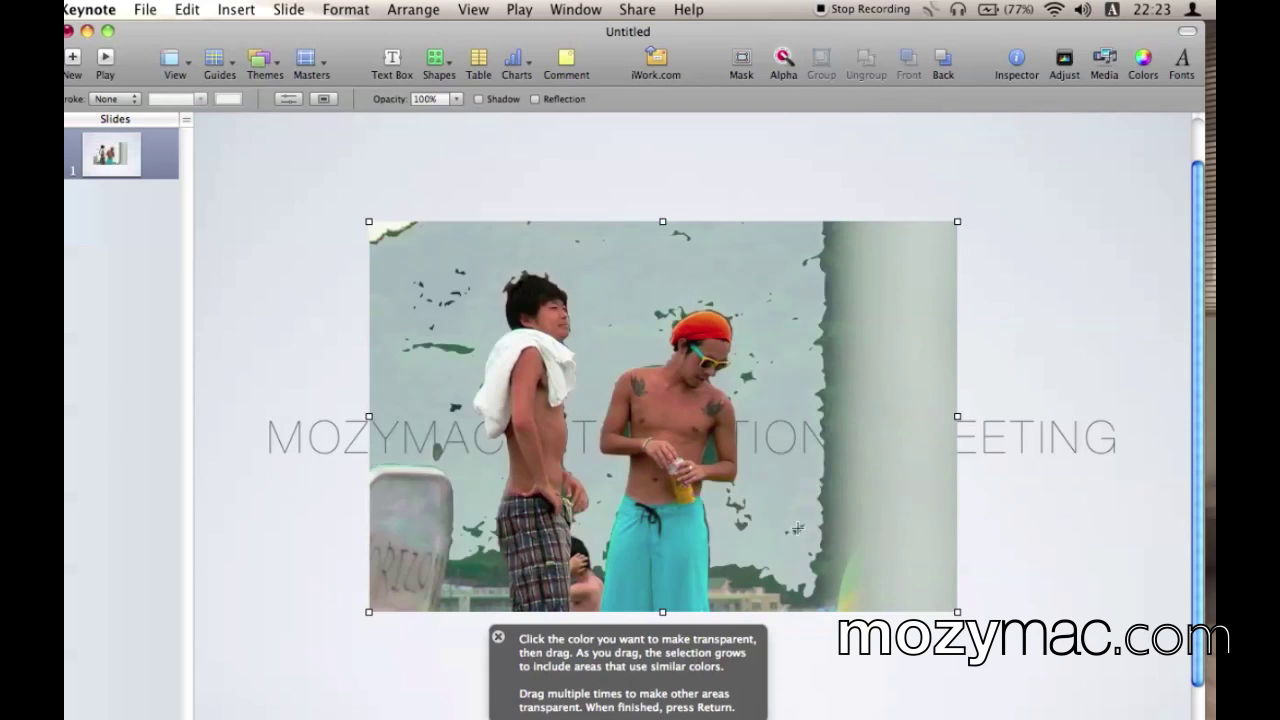
pyautogui.moveTo(797, 527); pyautogui.dragTo(708, 398)
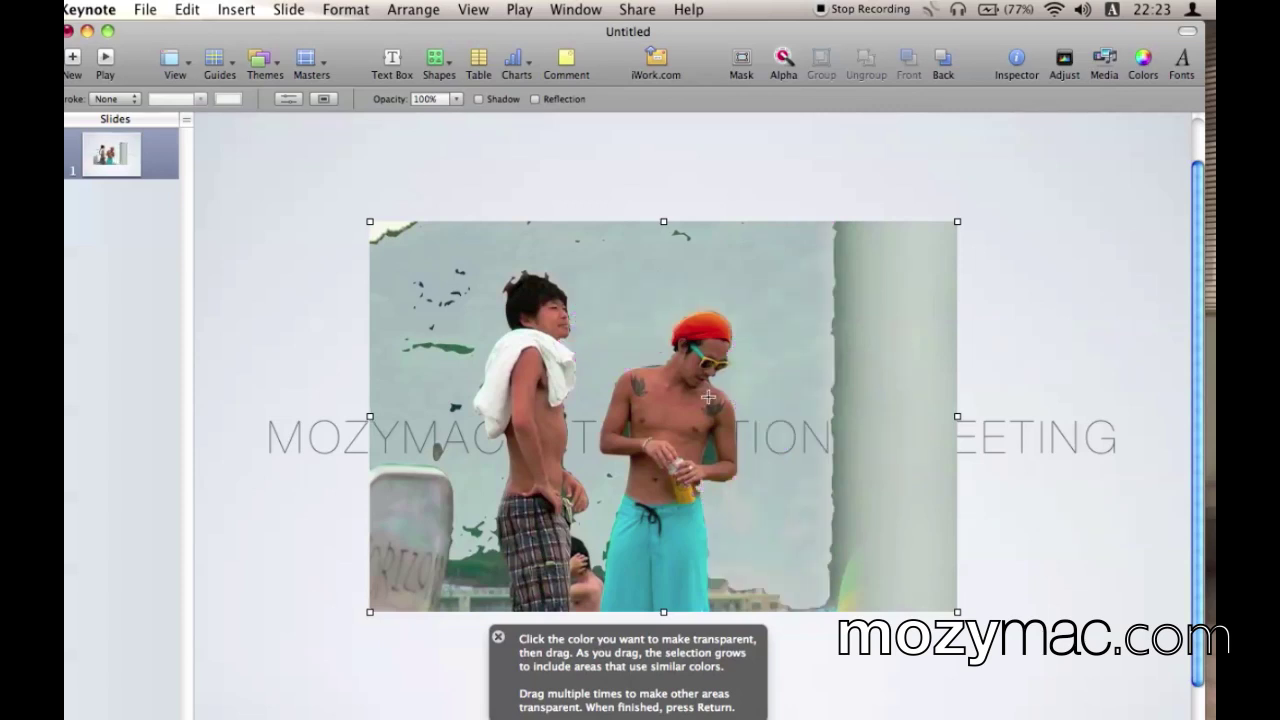
pyautogui.moveTo(454, 347)
pyautogui.mouseDown()
pyautogui.moveTo(466, 345)
pyautogui.moveTo(418, 348)
pyautogui.moveTo(459, 348)
pyautogui.moveTo(439, 350)
pyautogui.mouseUp()
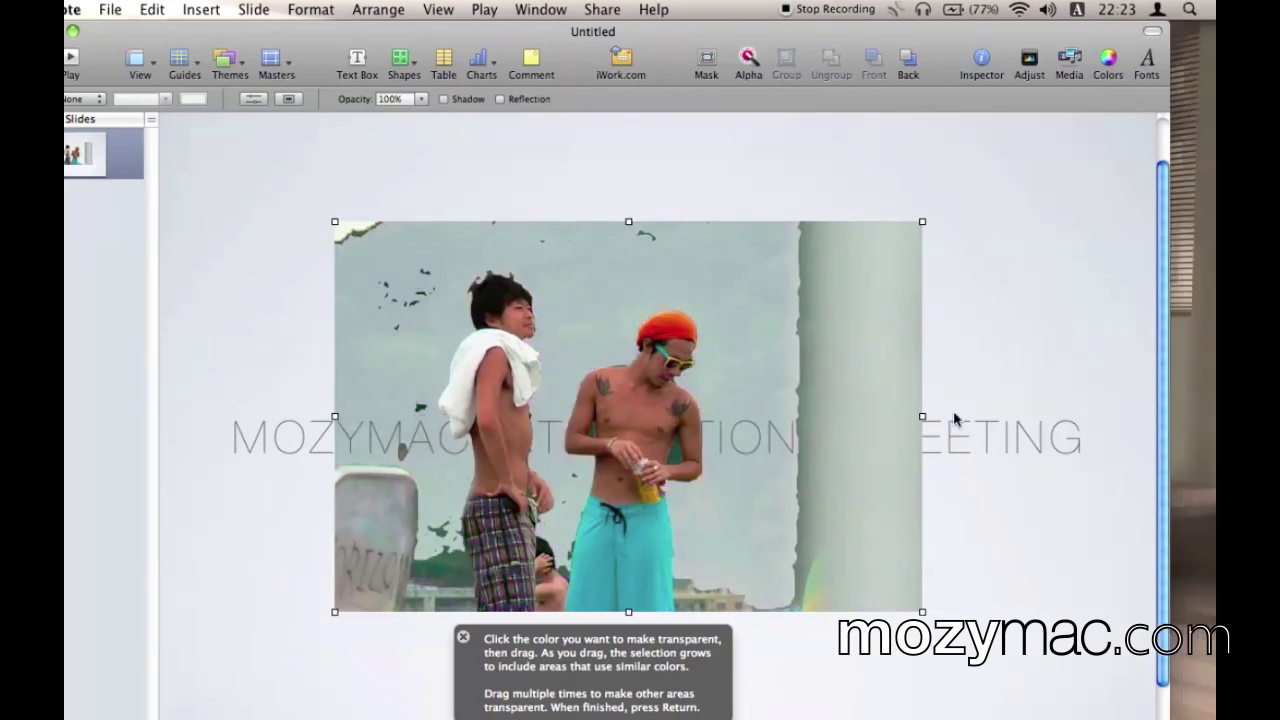
pyautogui.moveTo(909, 407); pyautogui.dragTo(1003, 402)
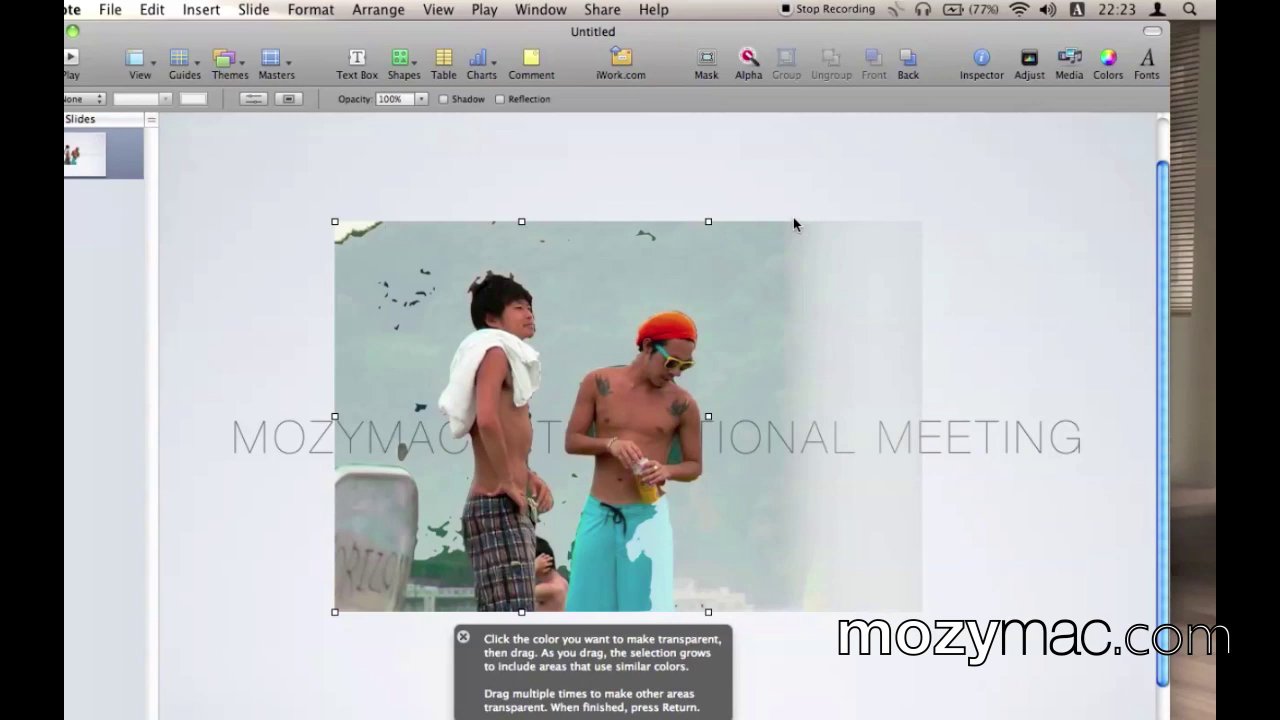
pyautogui.press('super+z')
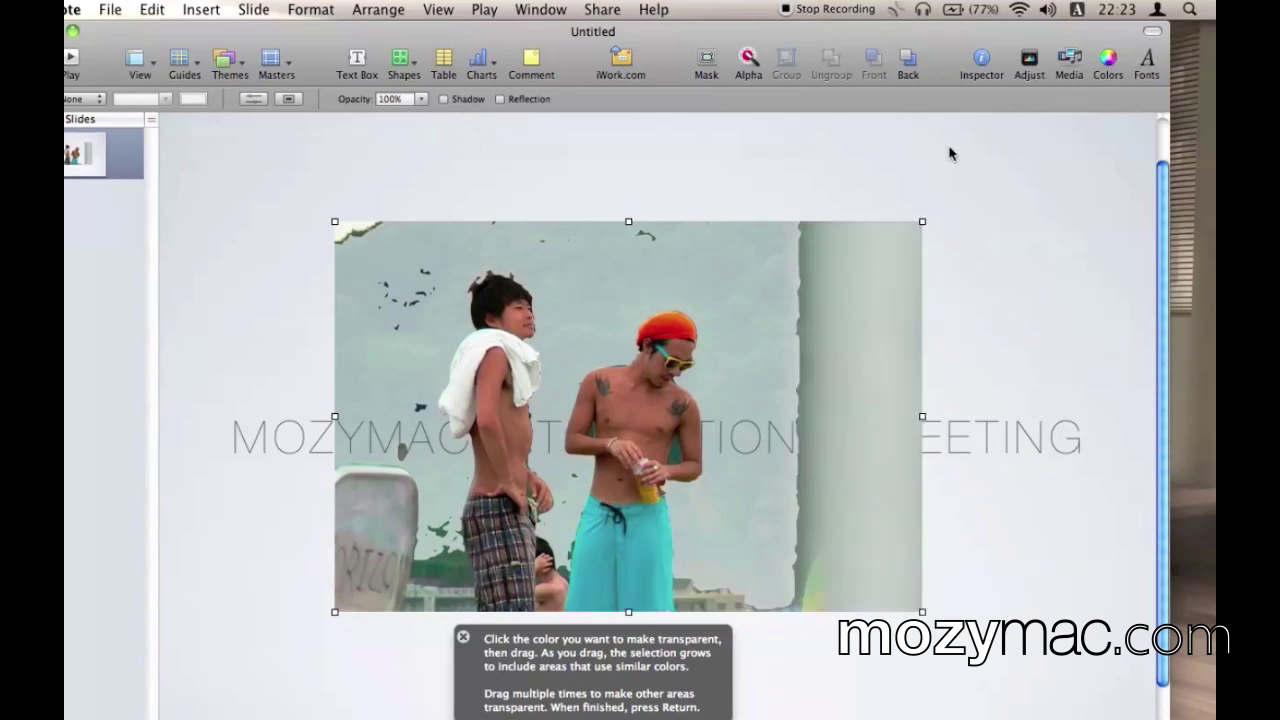
pyautogui.press('super+z')
pyautogui.press('Escape')
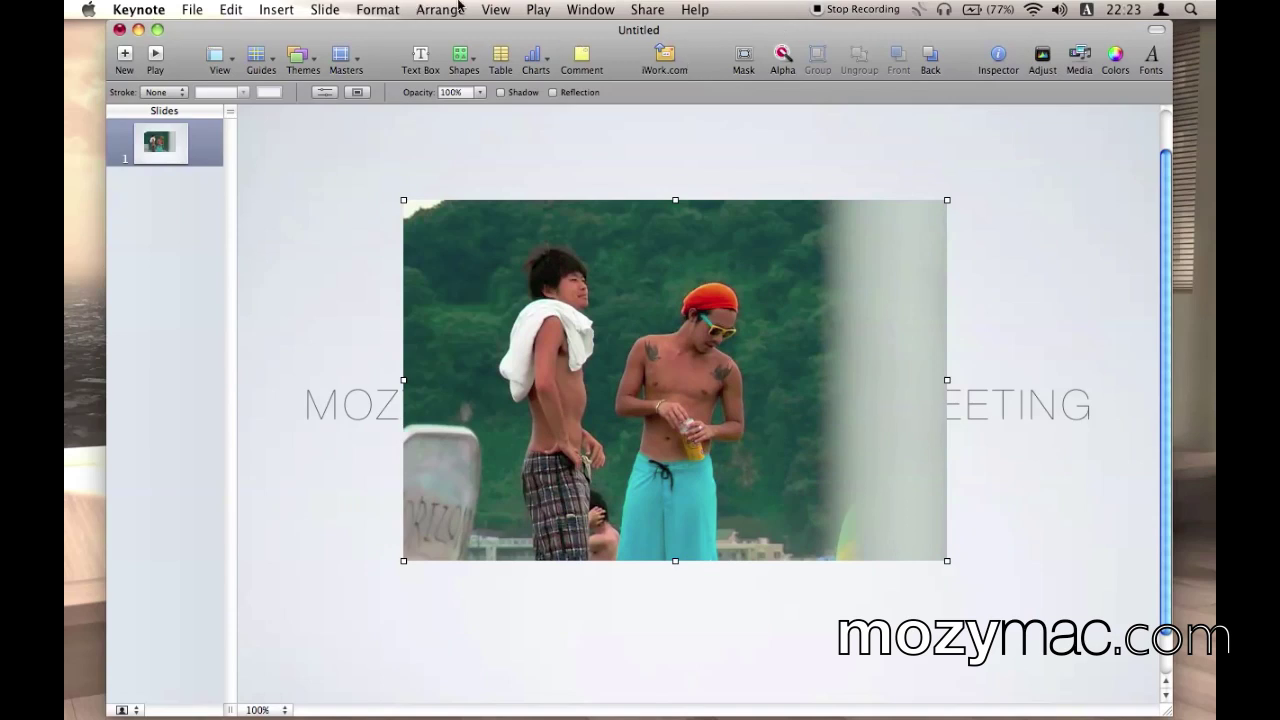
pyautogui.click(743, 60)
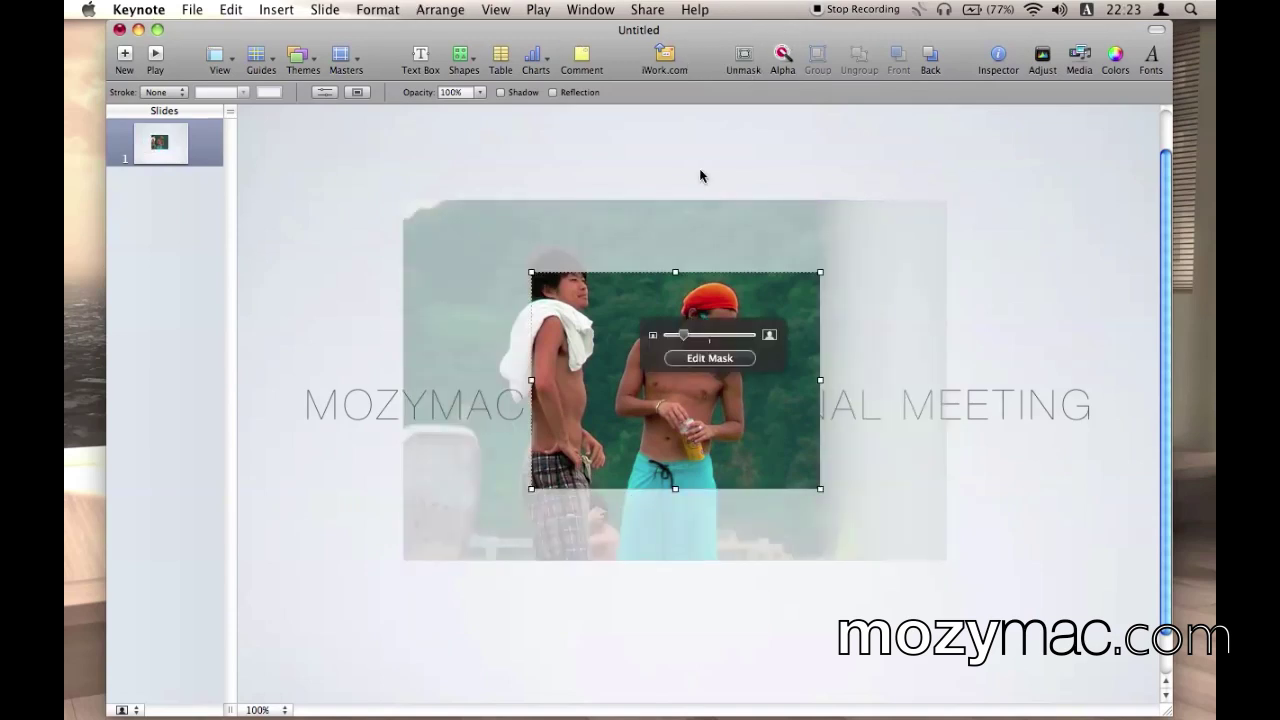
pyautogui.click(699, 170)
pyautogui.press('super+z')
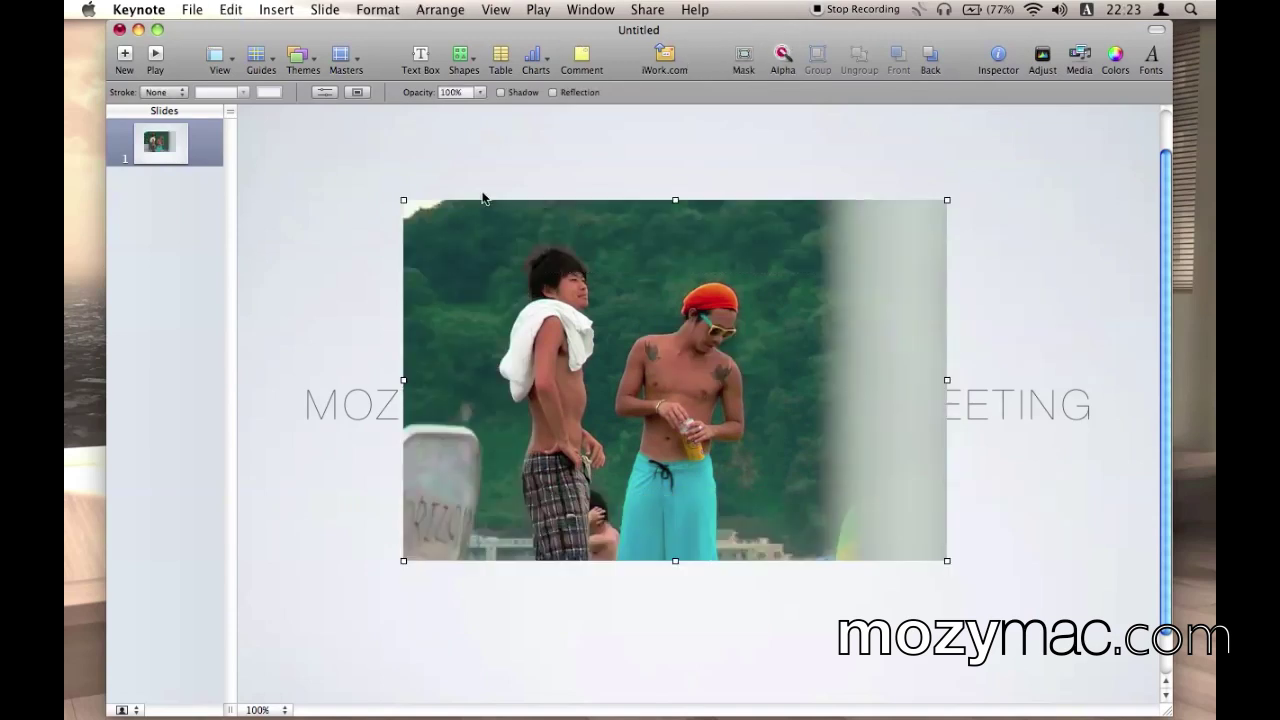
pyautogui.click(360, 9)
pyautogui.moveTo(410, 252)
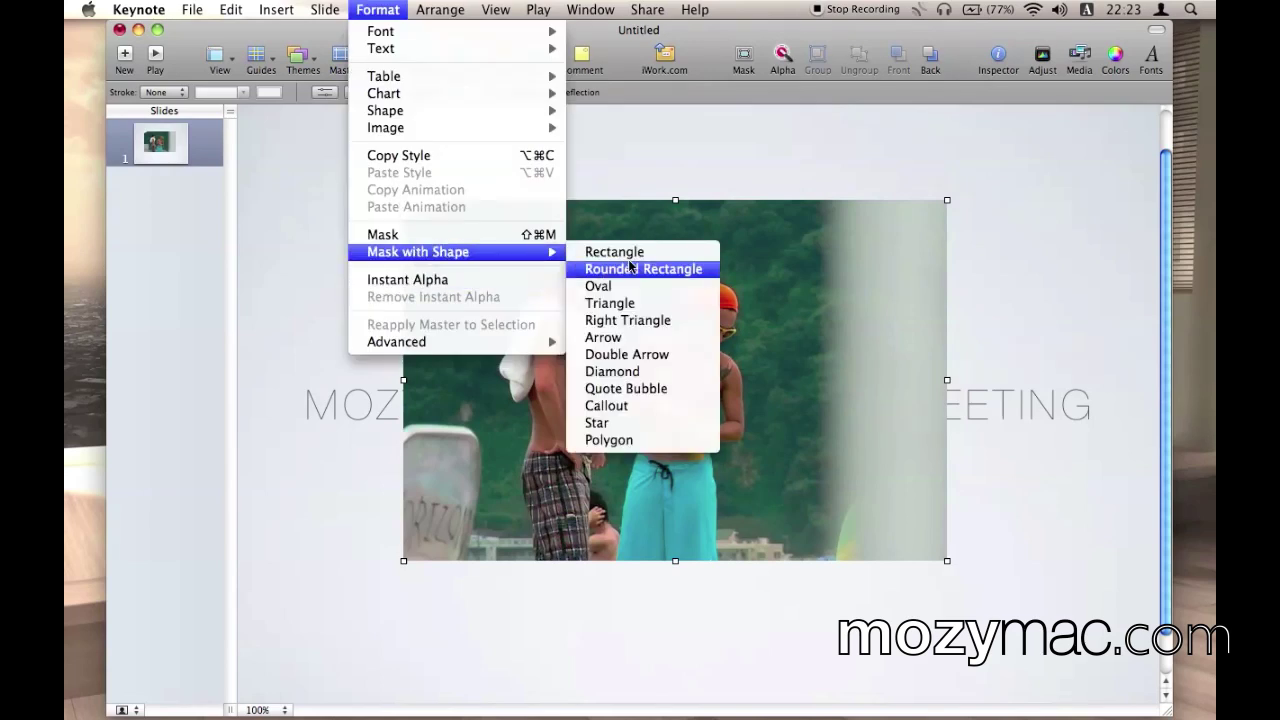
pyautogui.click(610, 287)
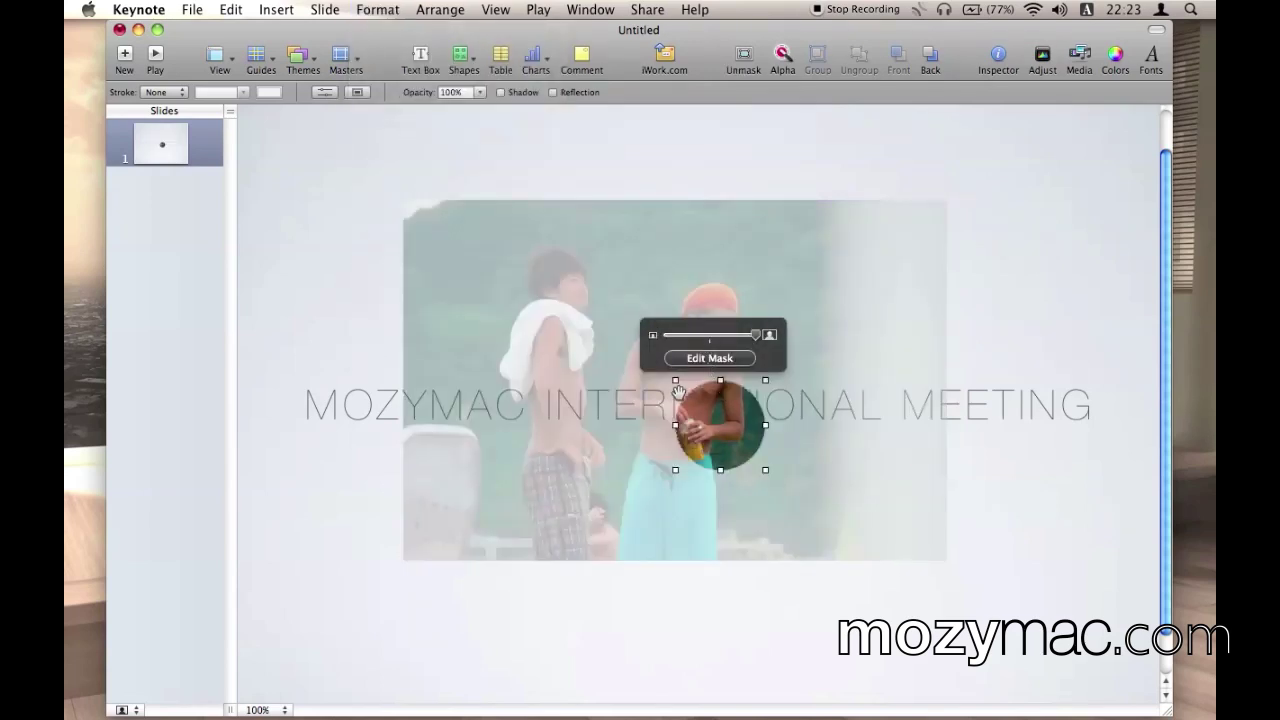
pyautogui.moveTo(675, 380); pyautogui.dragTo(466, 213)
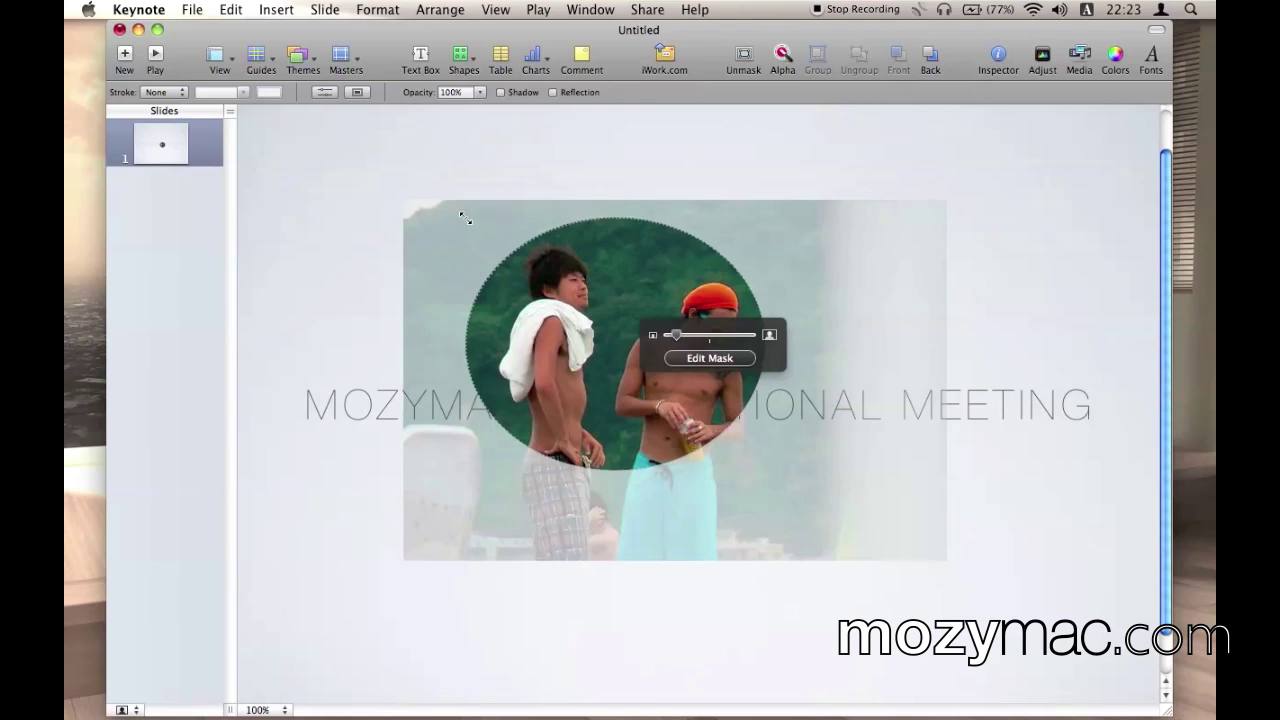
pyautogui.click(549, 137)
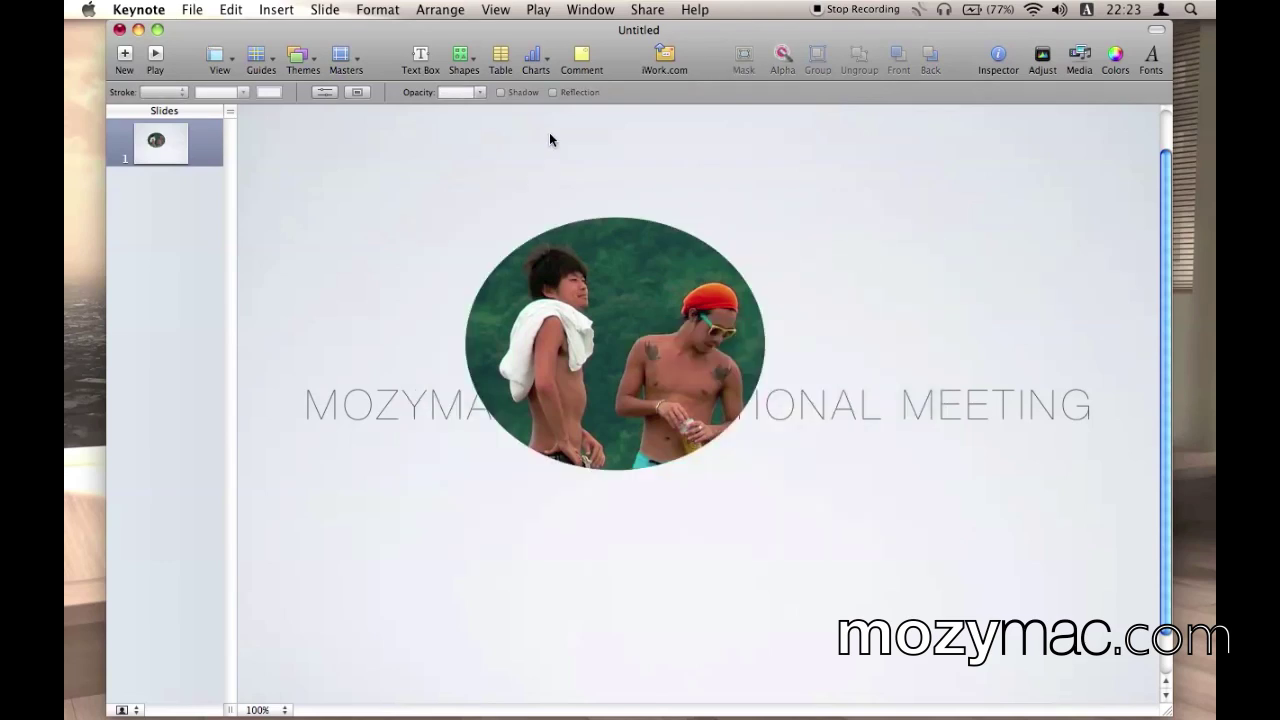
pyautogui.press('super+z')
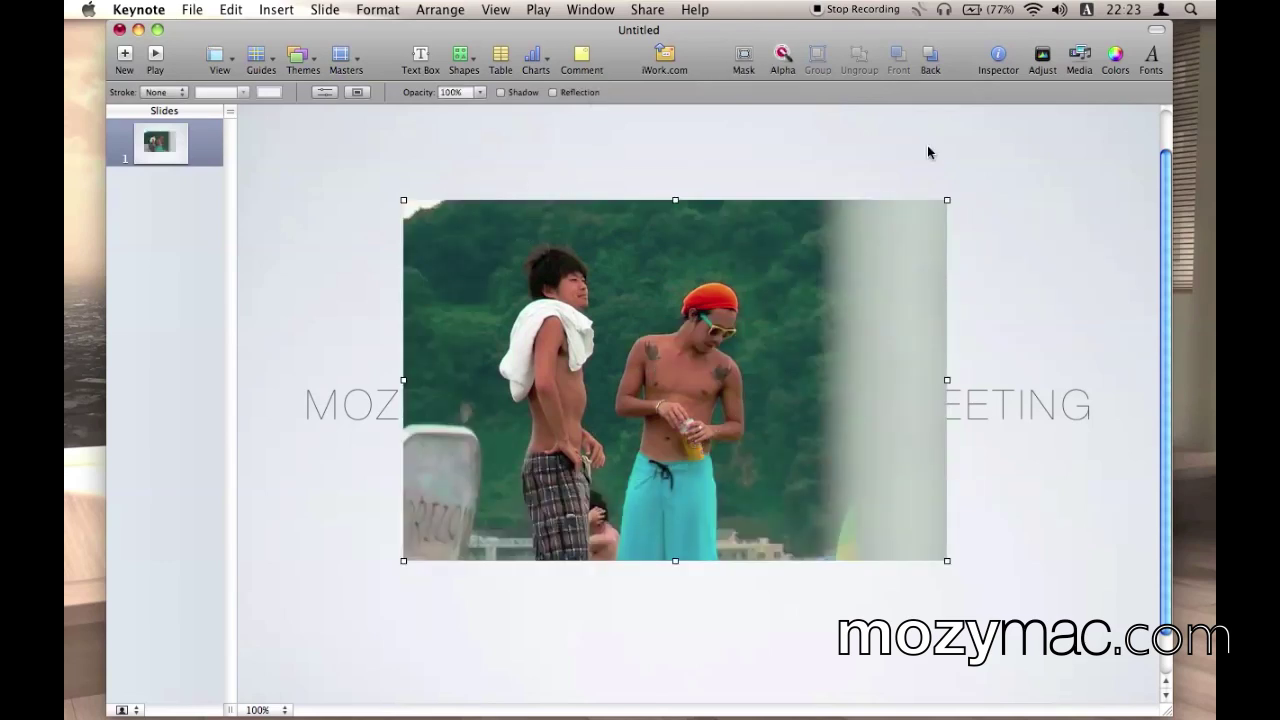
pyautogui.click(1043, 58)
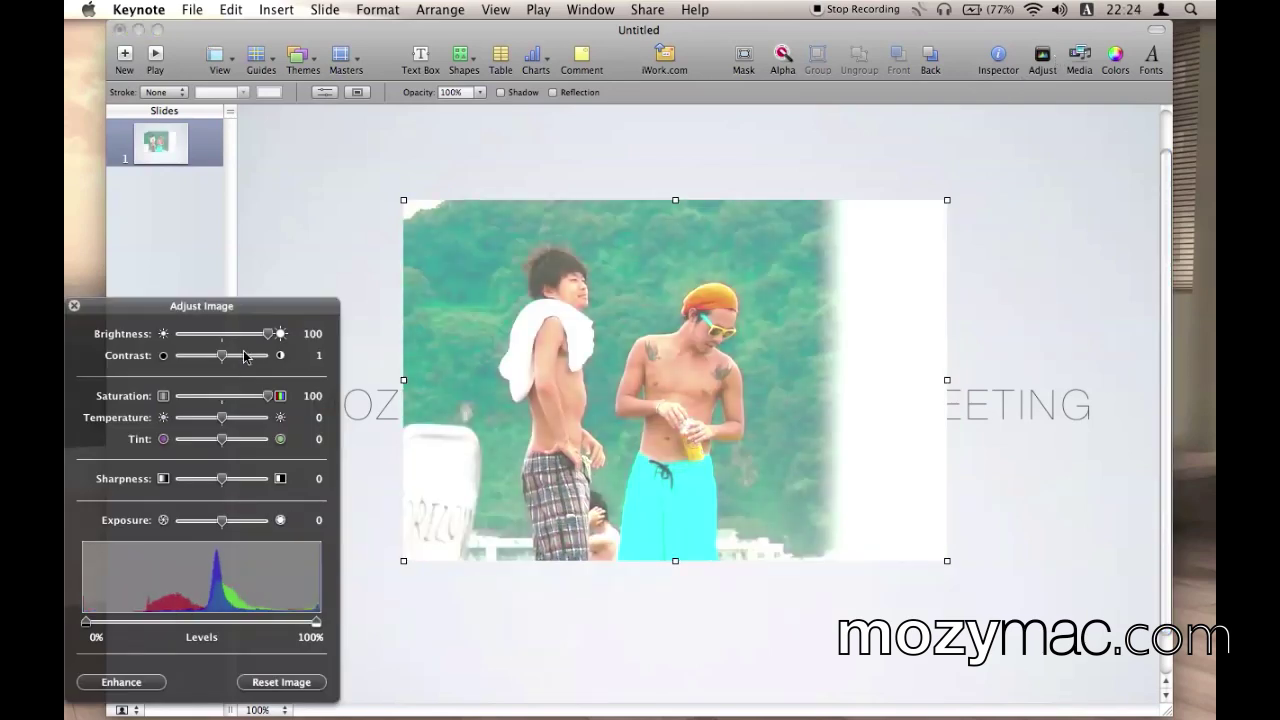
# Adjust the photo sliders to end at sharpness 75 and saturation 50, then close Adjust Image.
pyautogui.moveTo(245, 356); pyautogui.dragTo(278, 356)
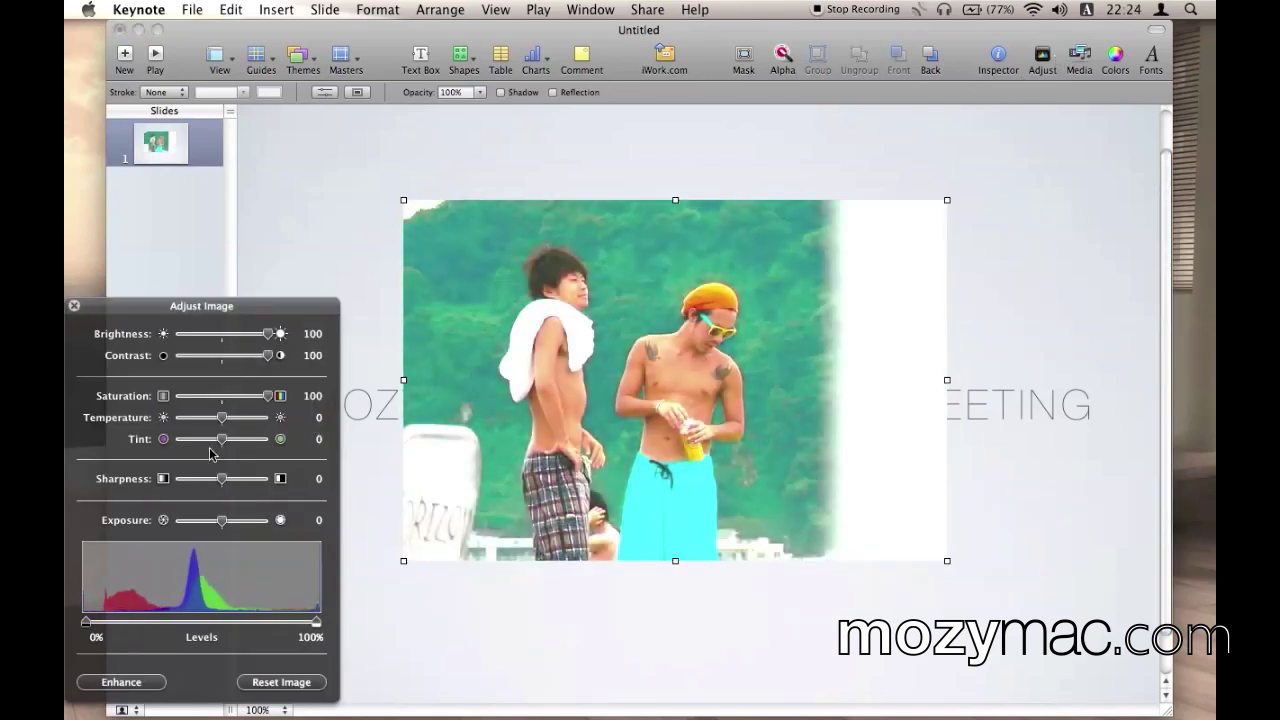
pyautogui.click(222, 417)
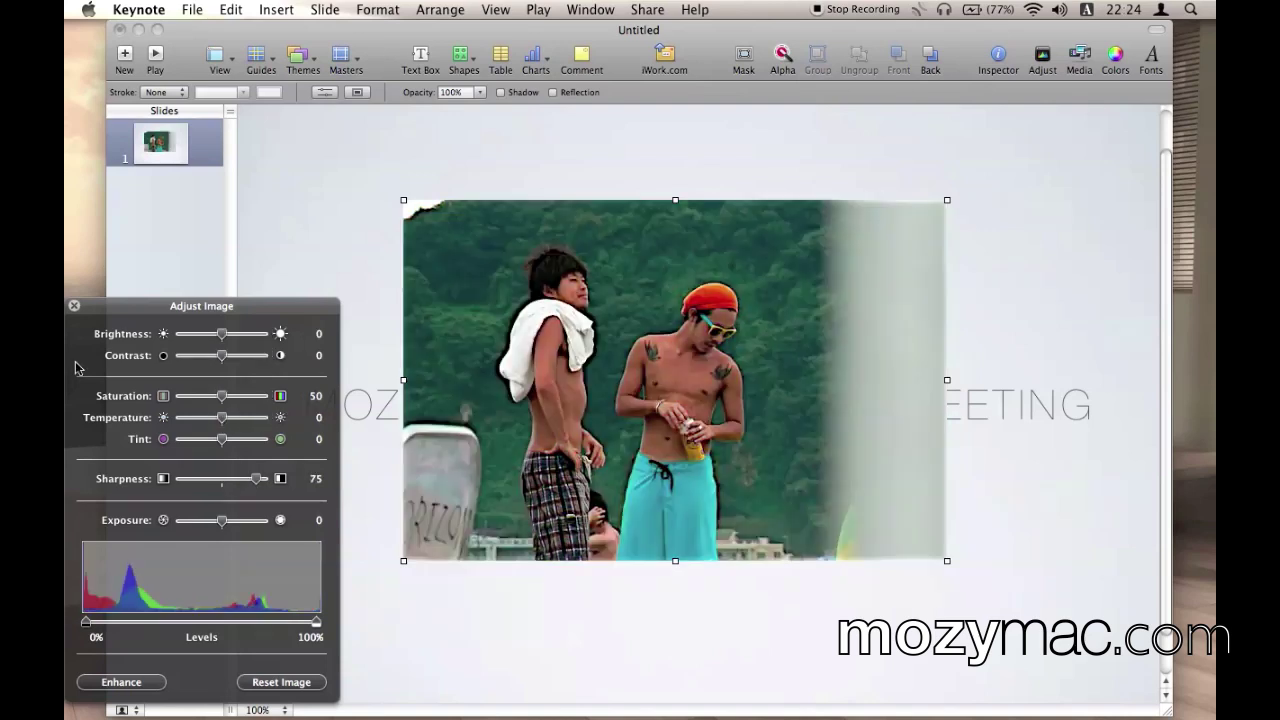
pyautogui.click(74, 305)
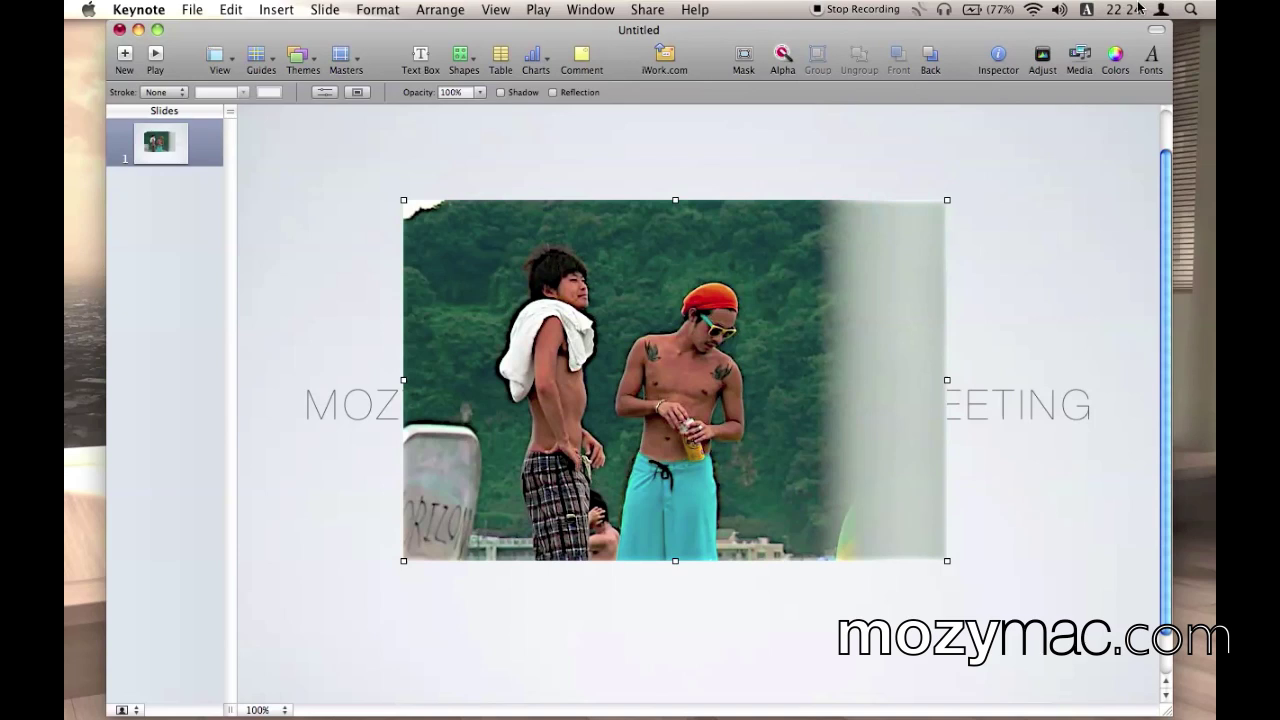
# In the Build inspector, try Iris and then Shimmer as the photo's build-in effect.
pyautogui.click(999, 74)
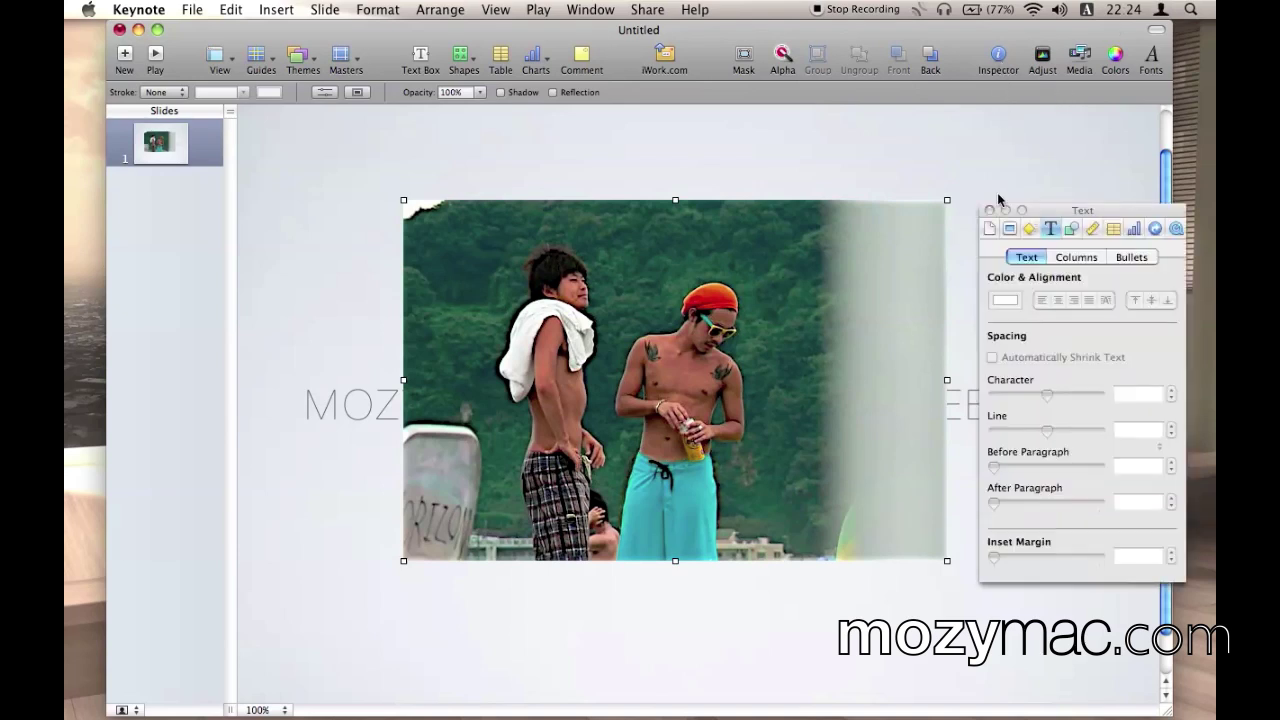
pyautogui.click(1032, 233)
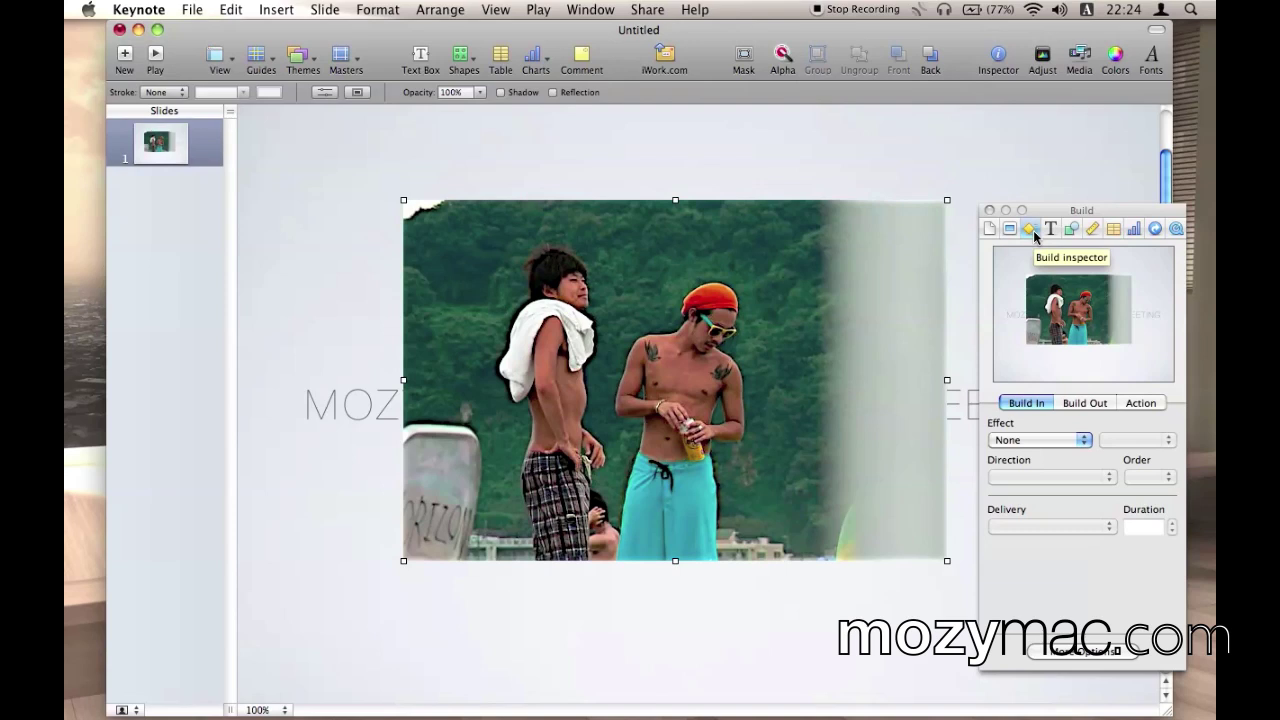
pyautogui.click(994, 448)
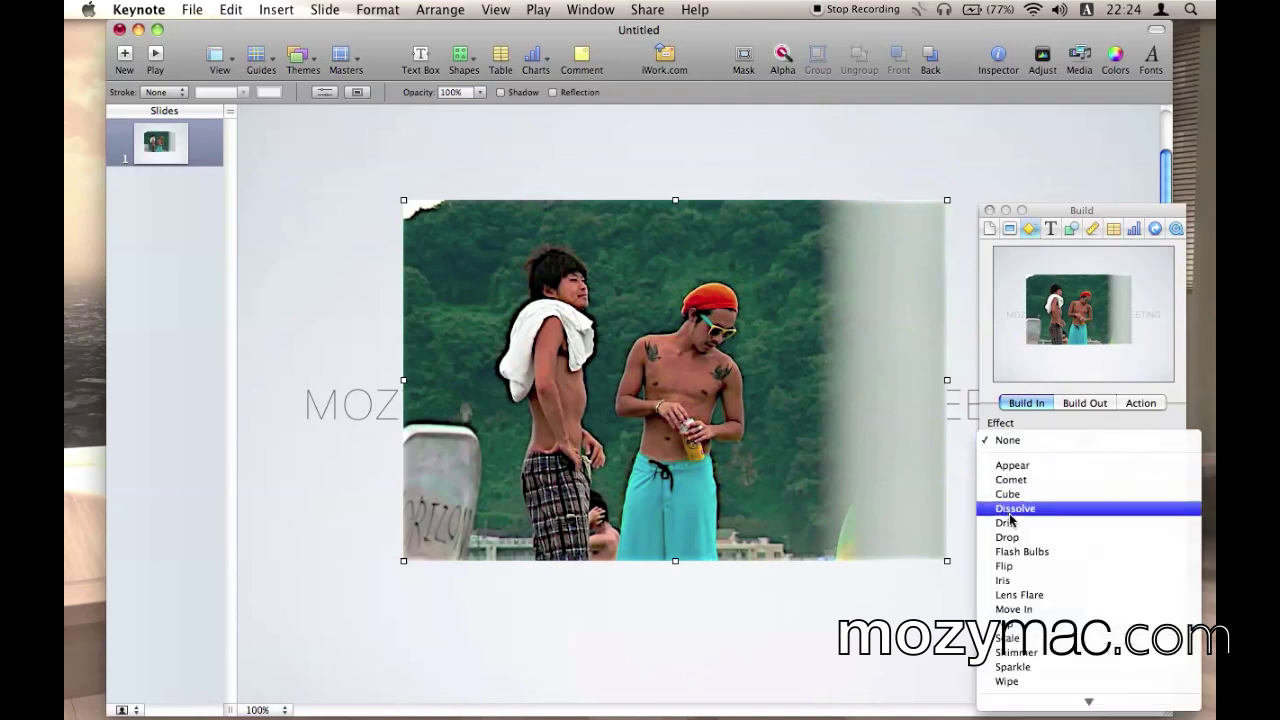
pyautogui.click(1019, 583)
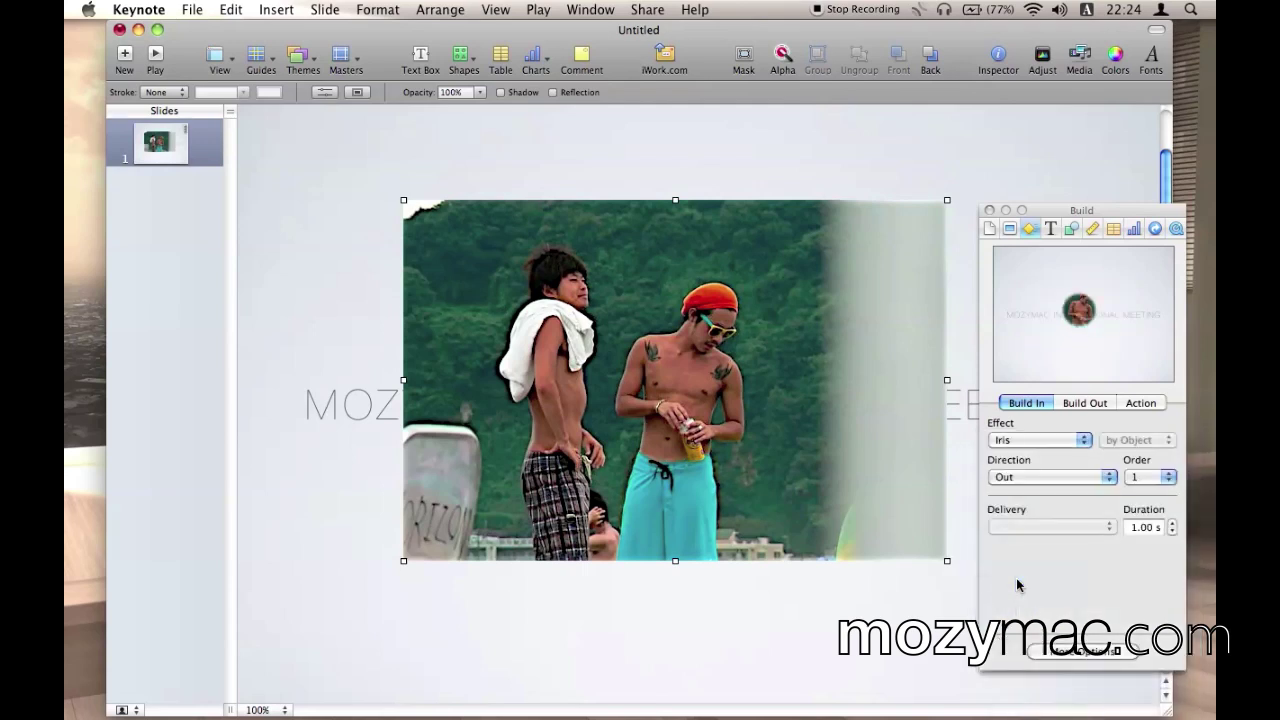
pyautogui.click(1010, 440)
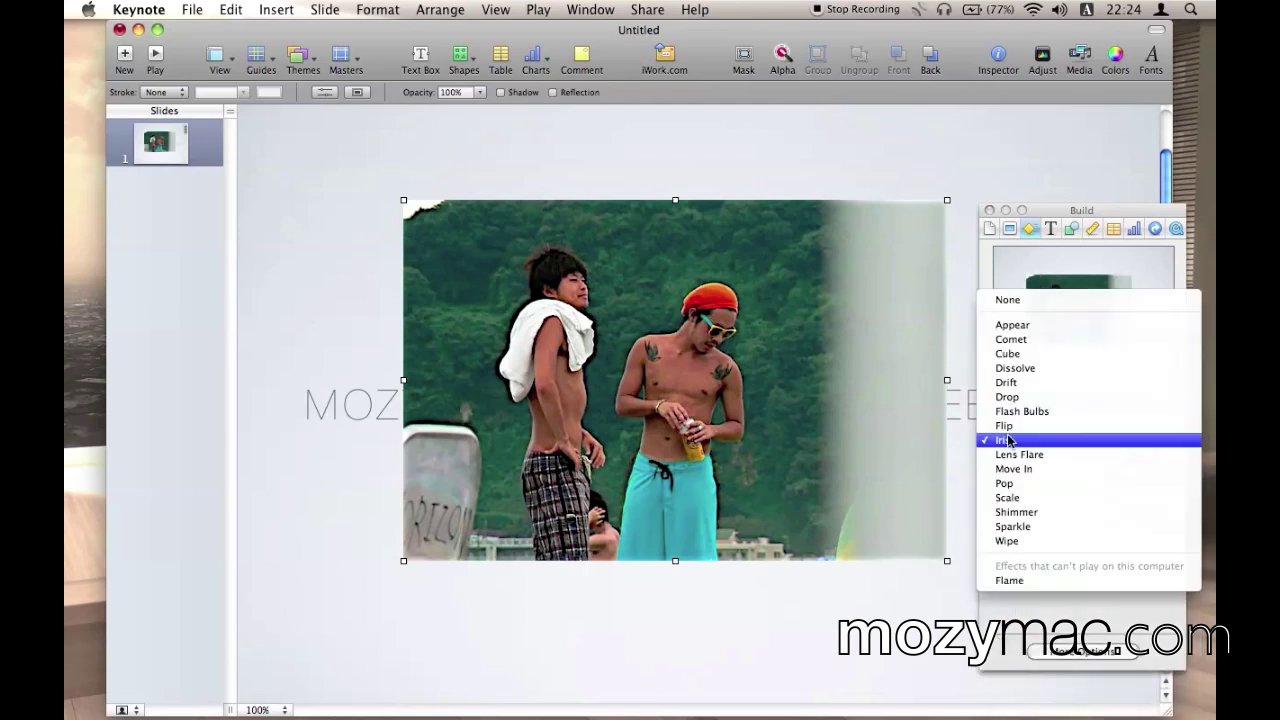
pyautogui.click(1037, 510)
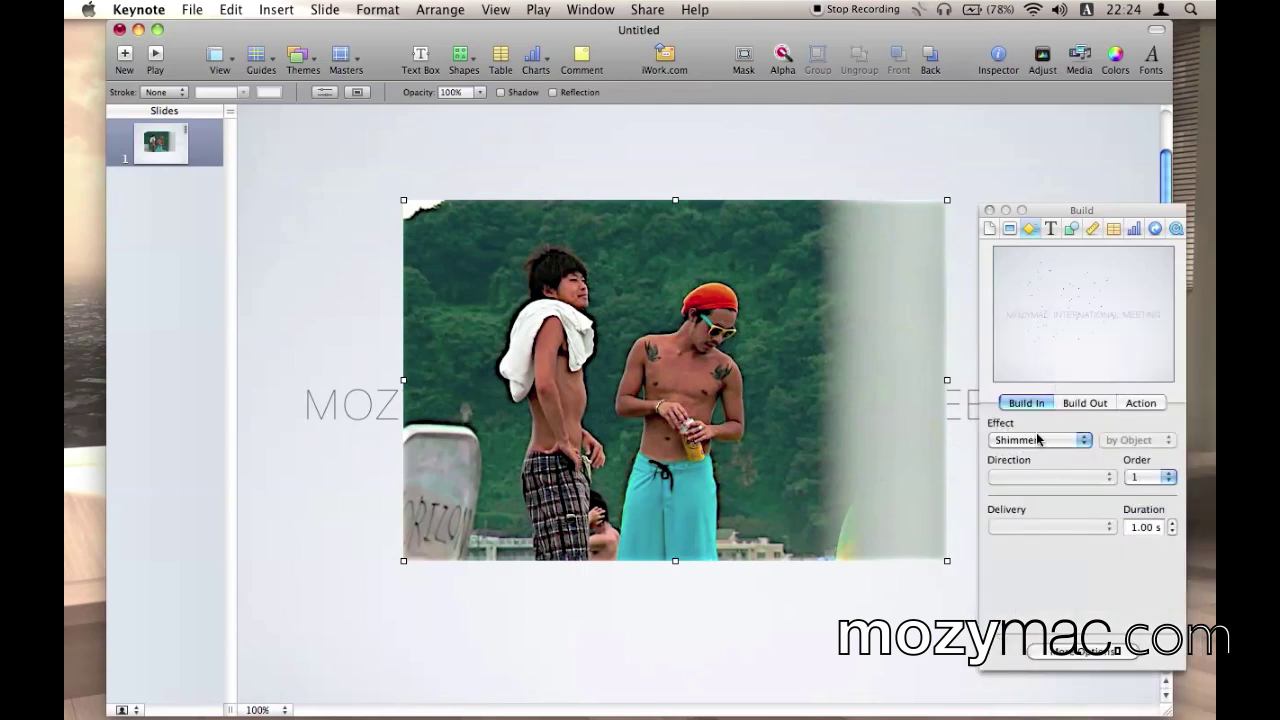
# Try Flash Bulbs, settle on Pop for the photo, and select the title text box.
pyautogui.click(1038, 440)
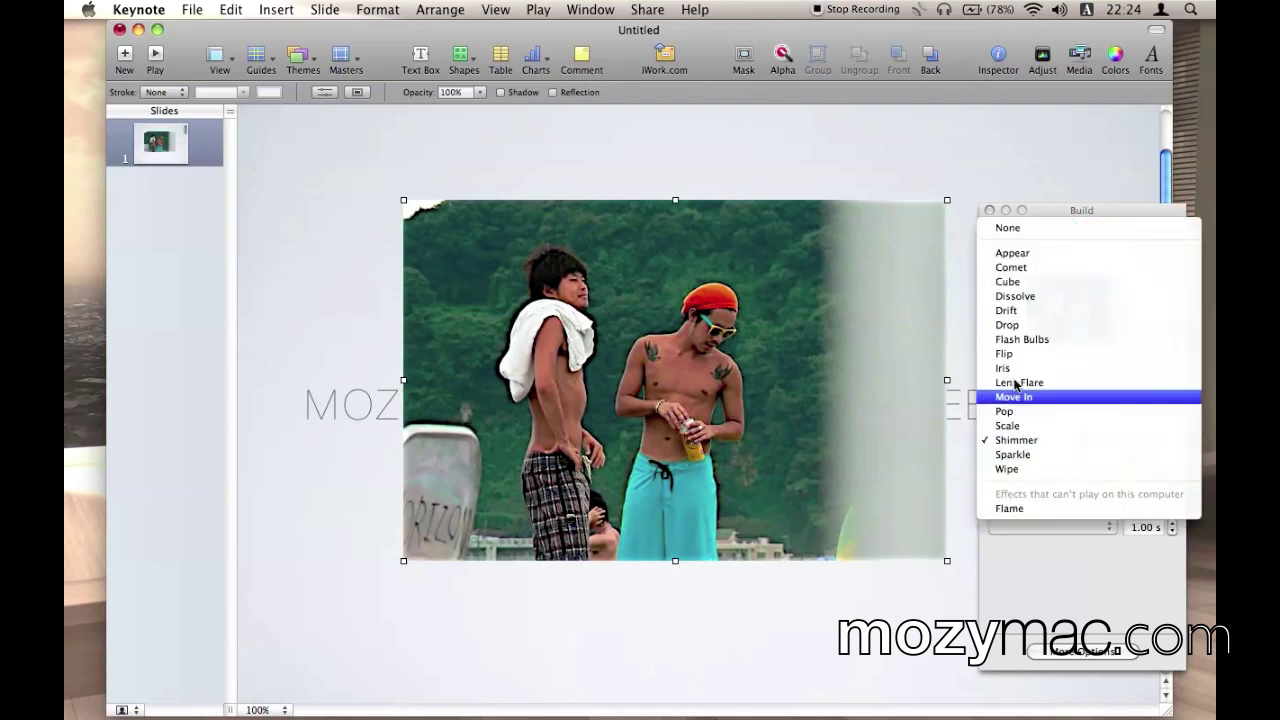
pyautogui.click(1020, 339)
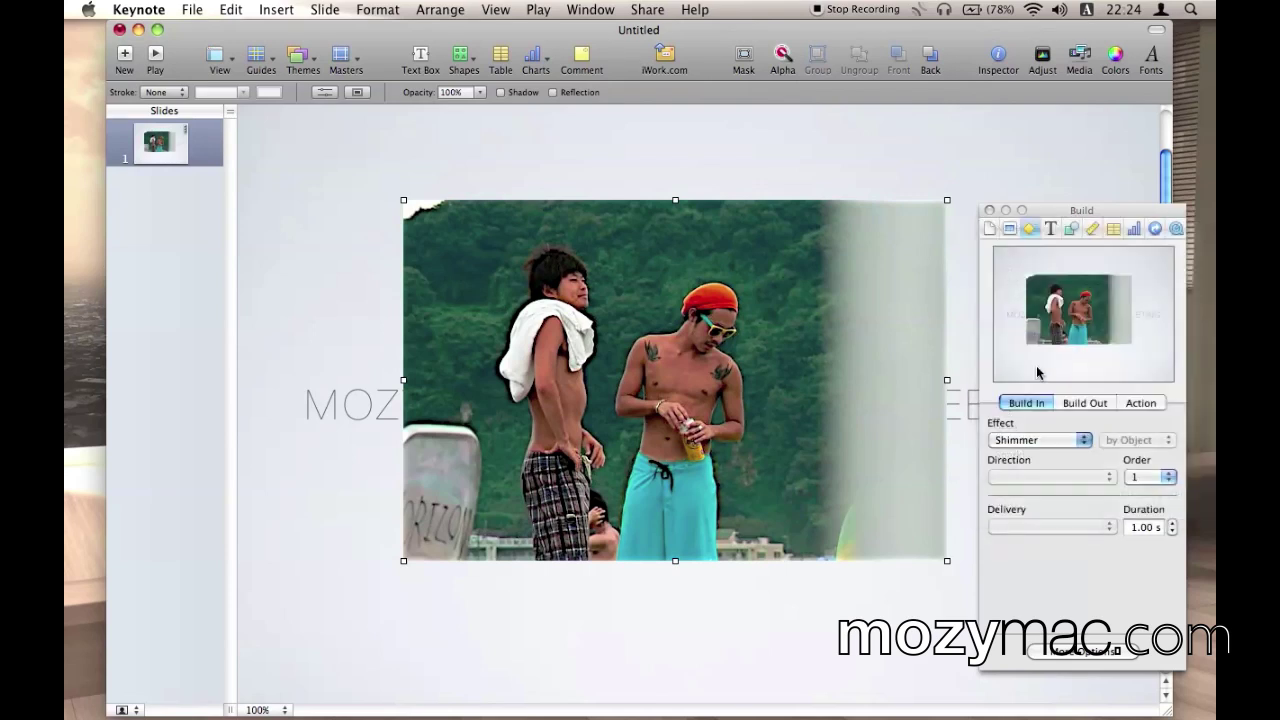
pyautogui.click(1038, 440)
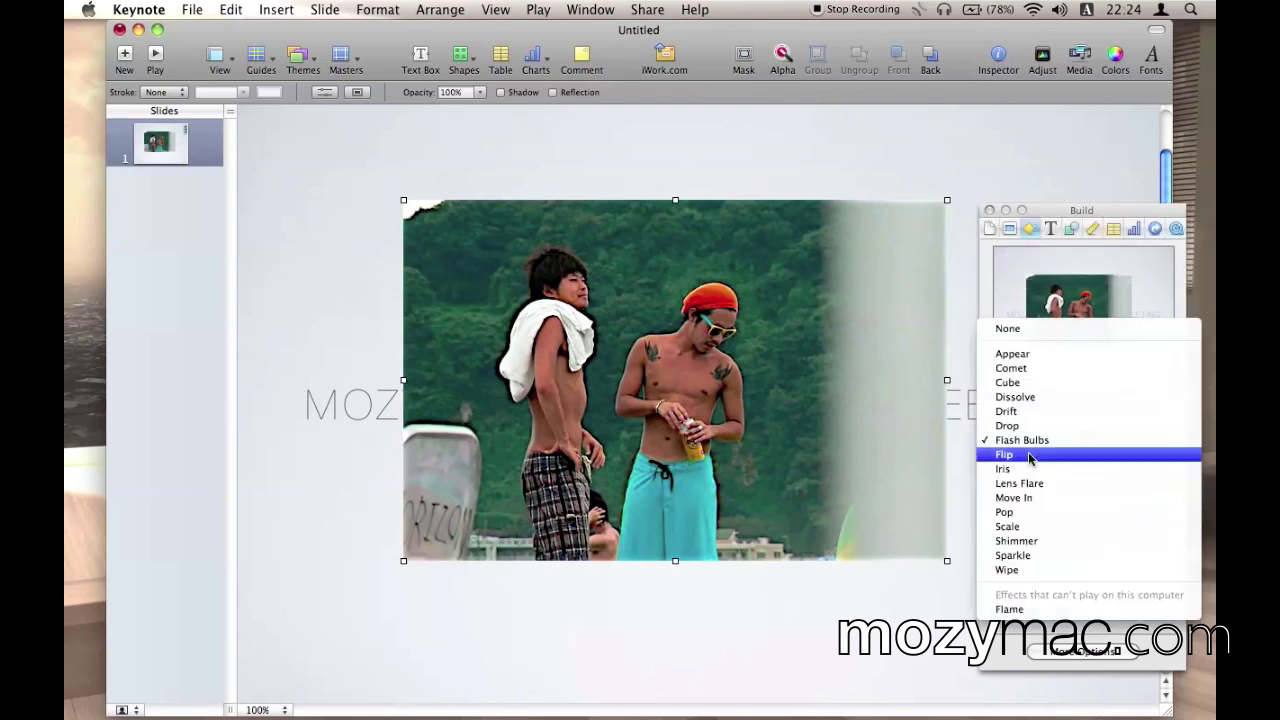
pyautogui.click(1008, 512)
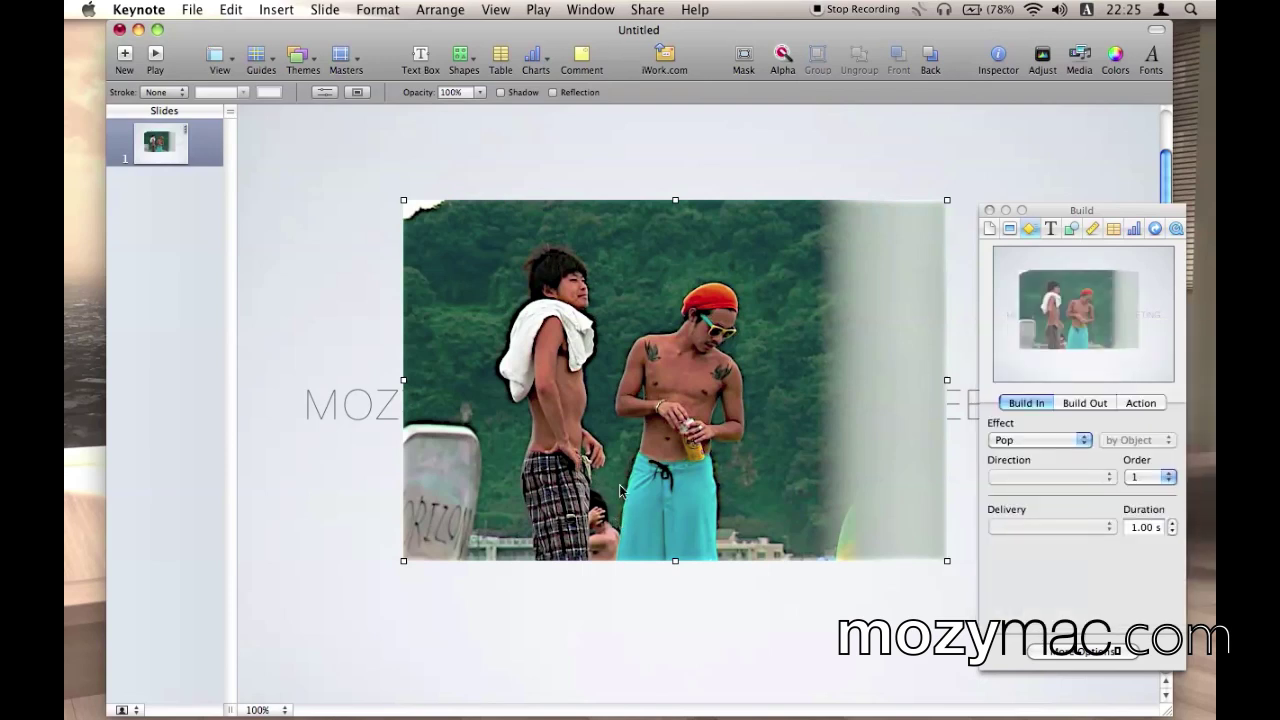
pyautogui.click(389, 431)
pyautogui.click(387, 419)
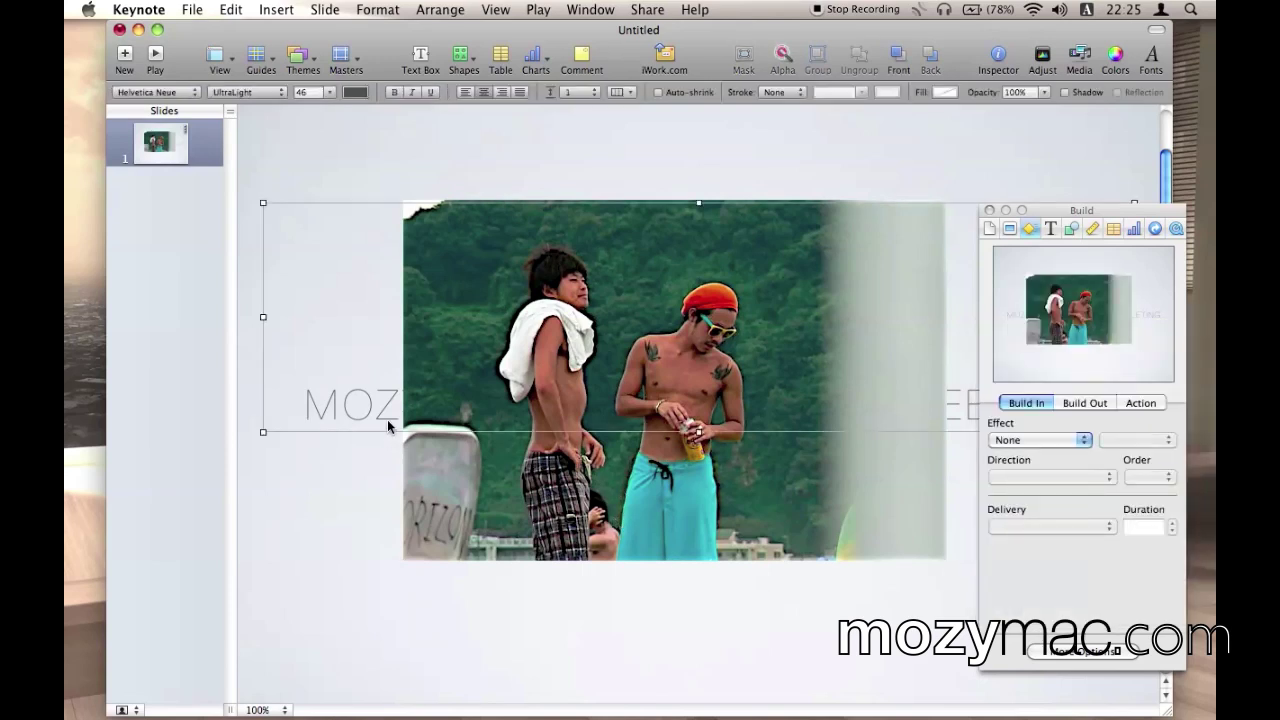
# Give the title a Squish build-in and show the Build Order list with the photo's build selected.
pyautogui.click(1019, 445)
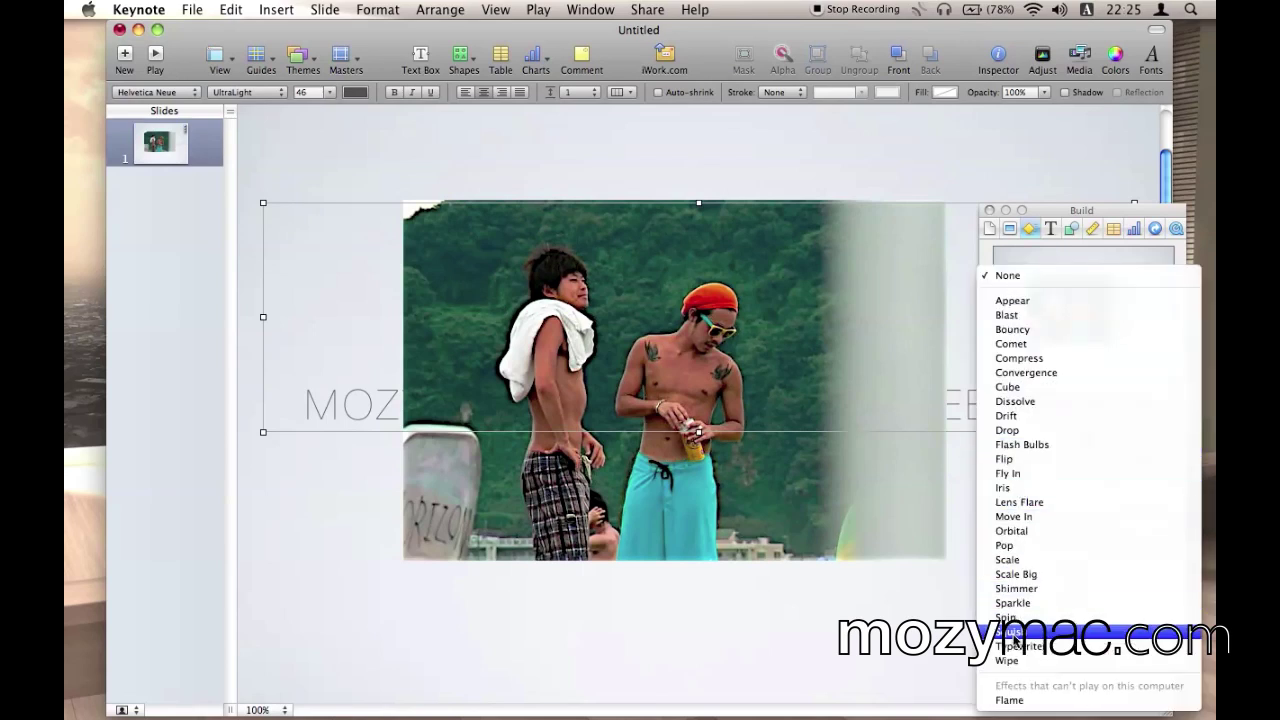
pyautogui.click(1014, 634)
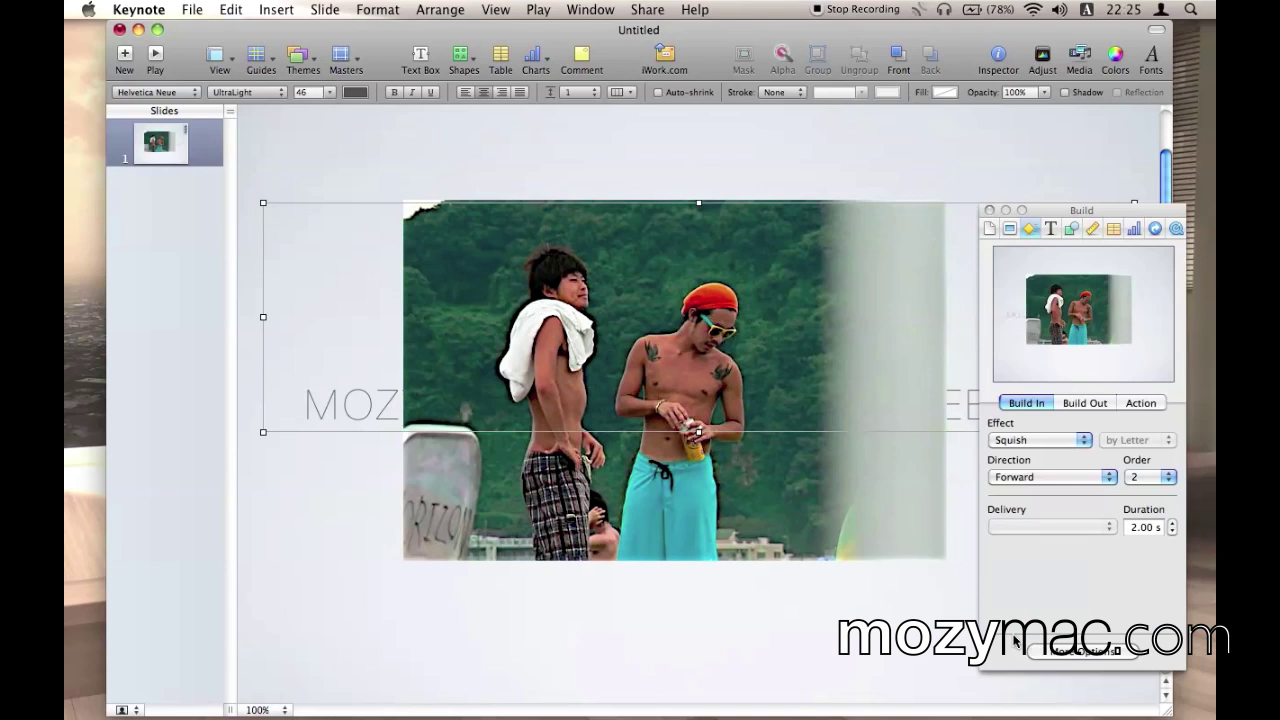
pyautogui.click(1057, 652)
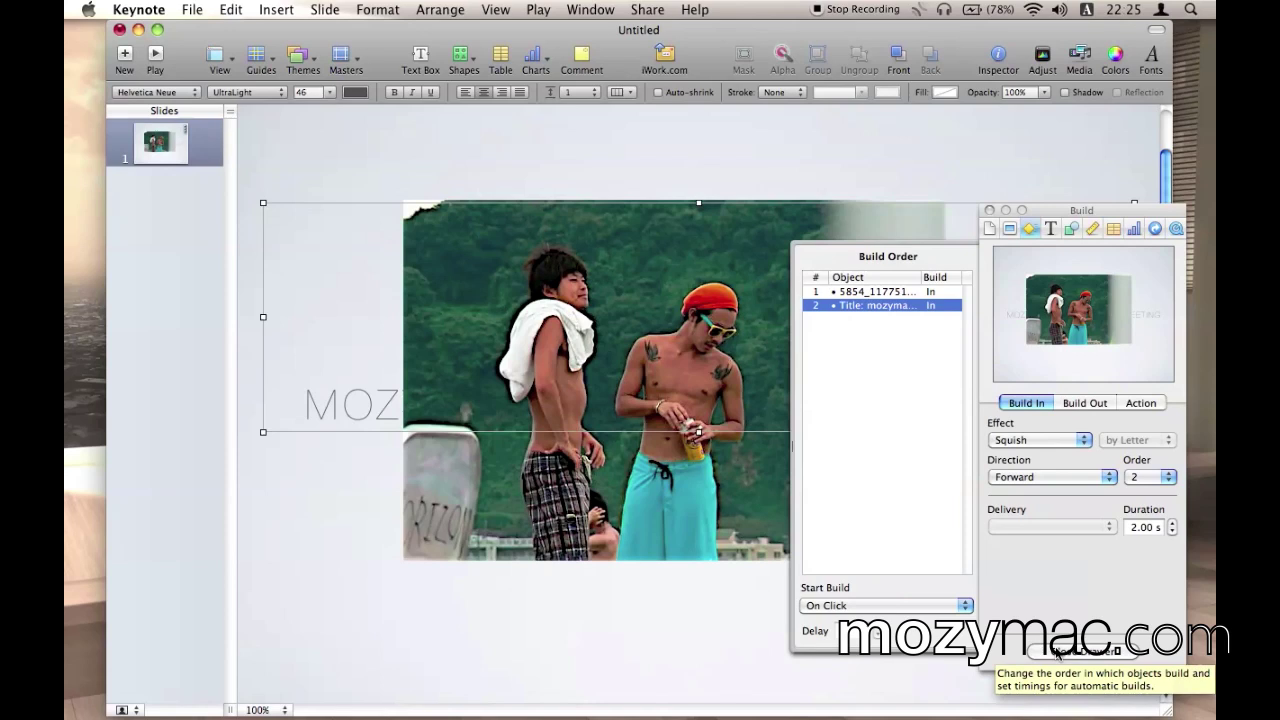
pyautogui.click(871, 443)
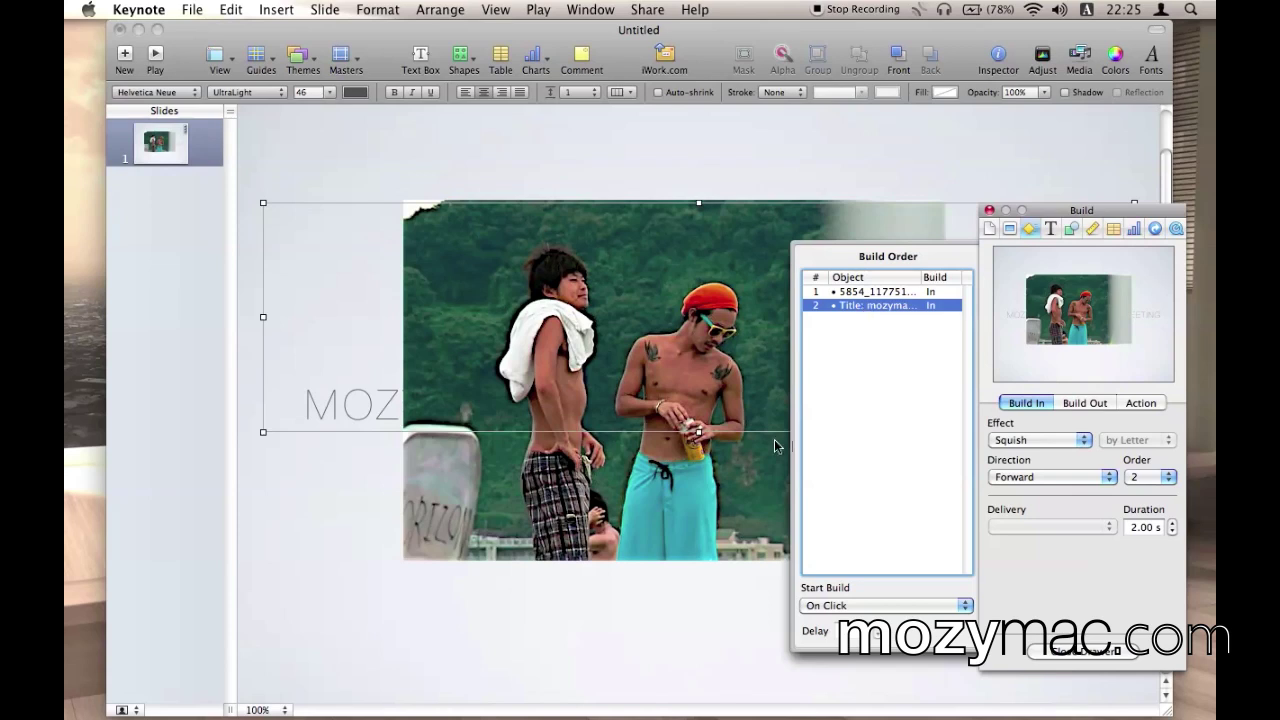
pyautogui.click(868, 291)
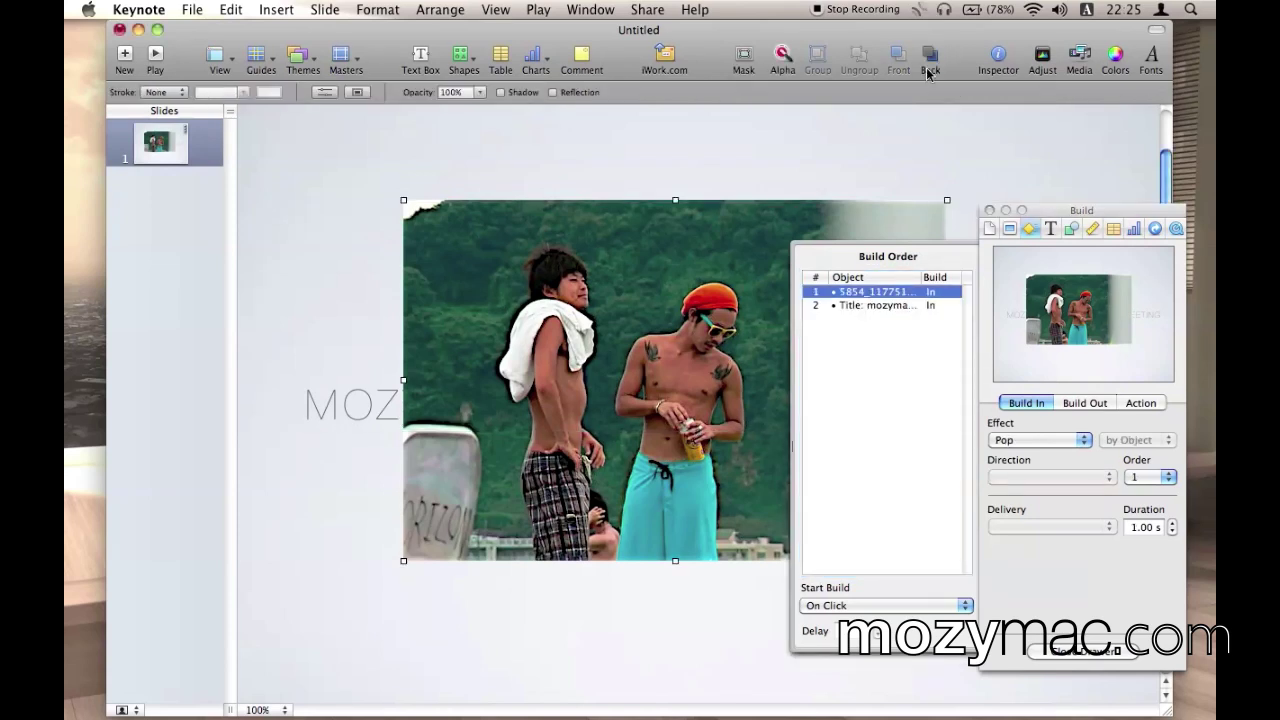
# Reorder the builds so the title comes first and the photo's build follows it.
pyautogui.click(467, 400)
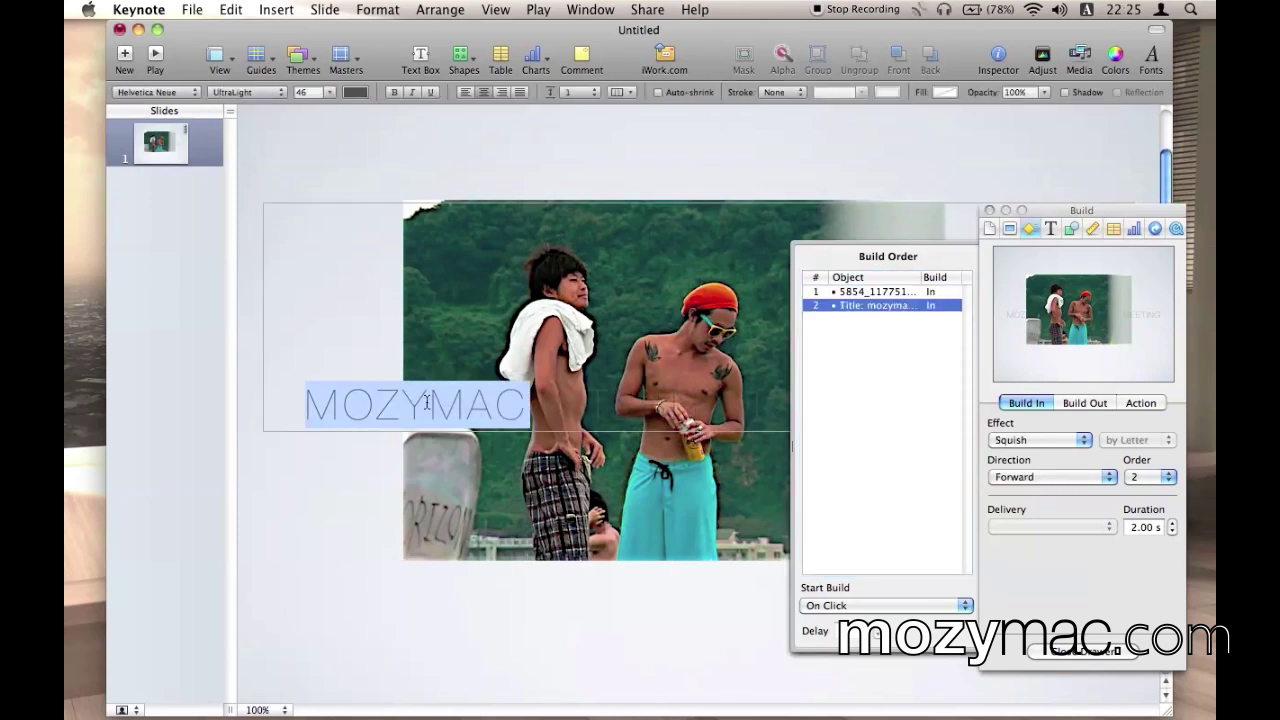
pyautogui.moveTo(1080, 218); pyautogui.dragTo(1101, 328)
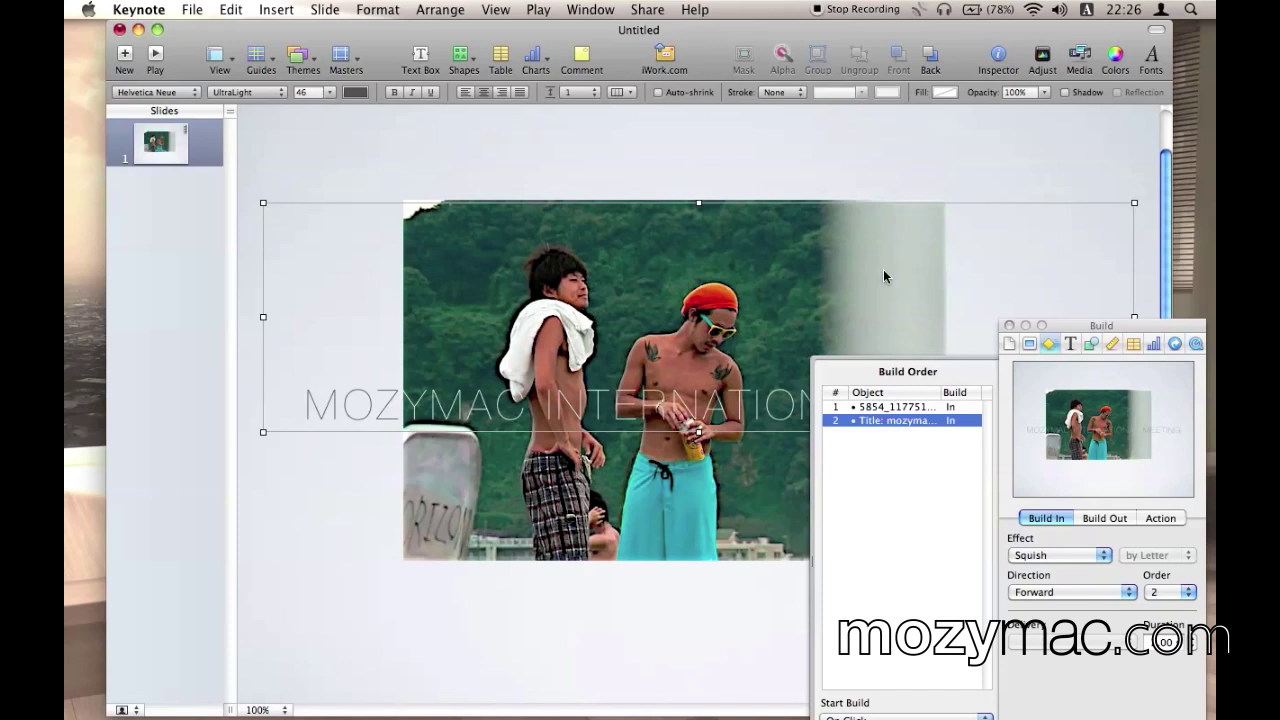
pyautogui.click(885, 407)
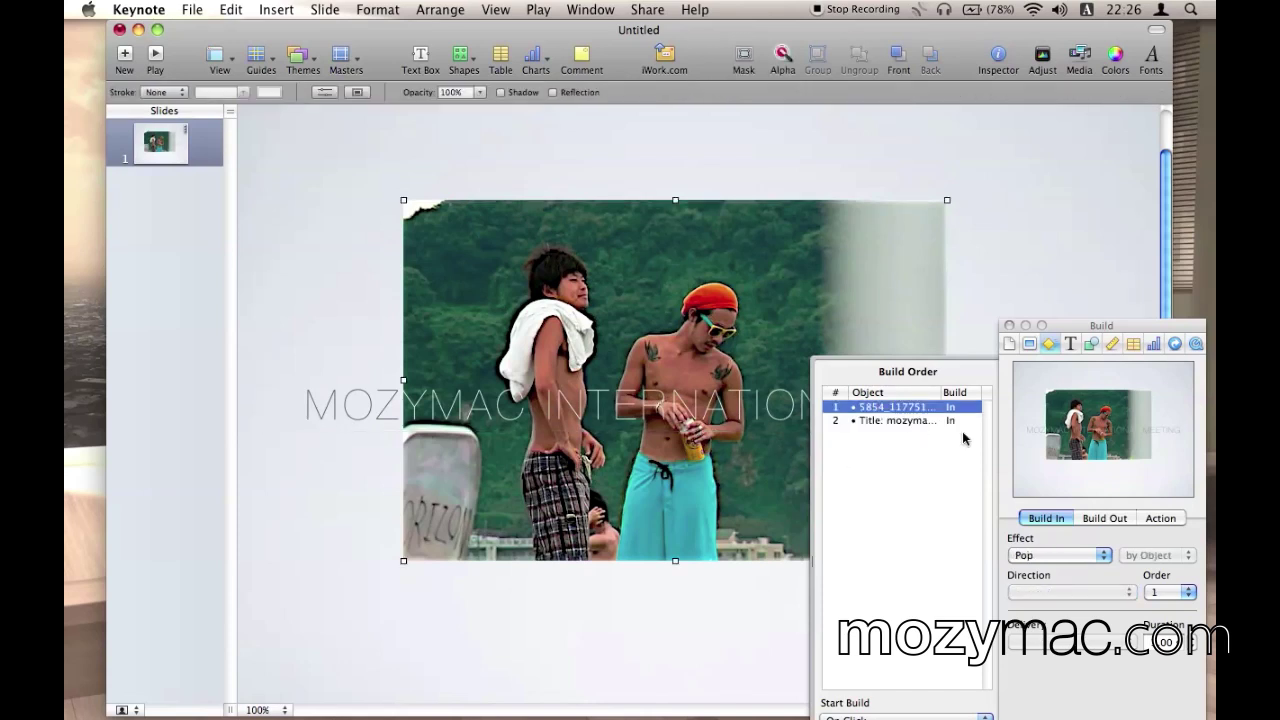
pyautogui.moveTo(866, 407); pyautogui.dragTo(856, 440)
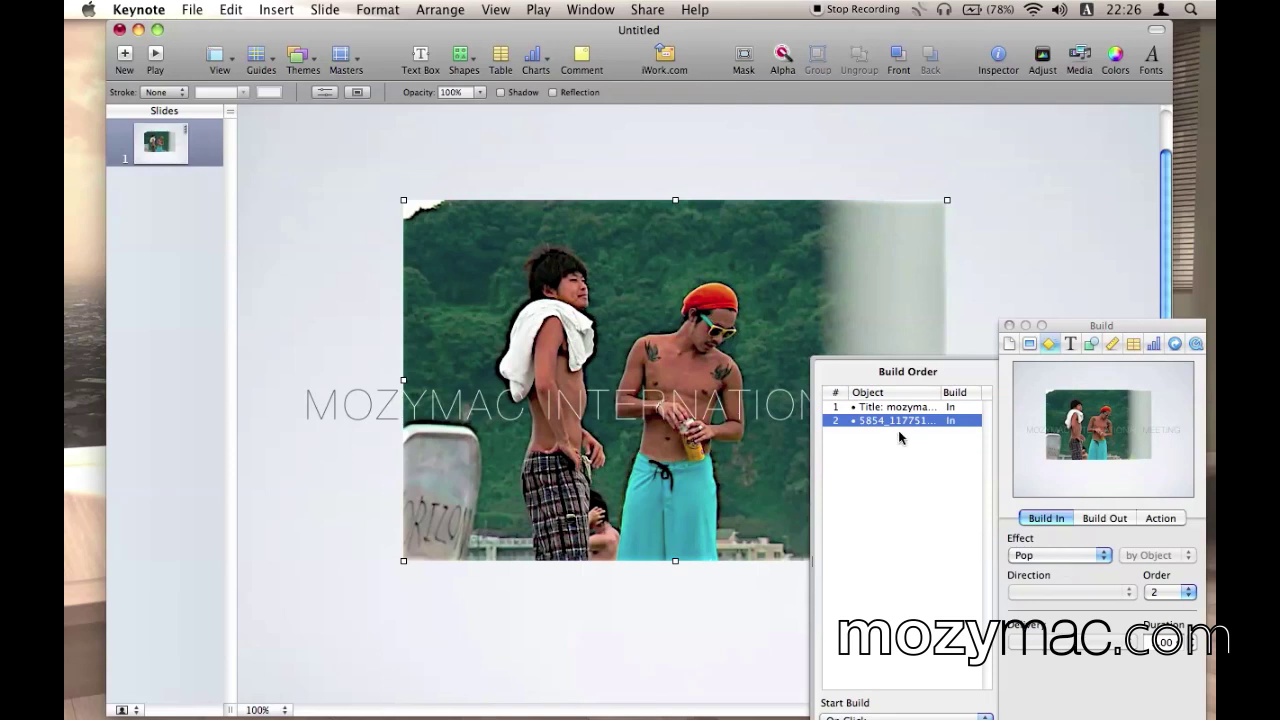
# Set the photo build to start automatically with build 1, then close the Build inspector.
pyautogui.moveTo(1100, 325); pyautogui.dragTo(1100, 272)
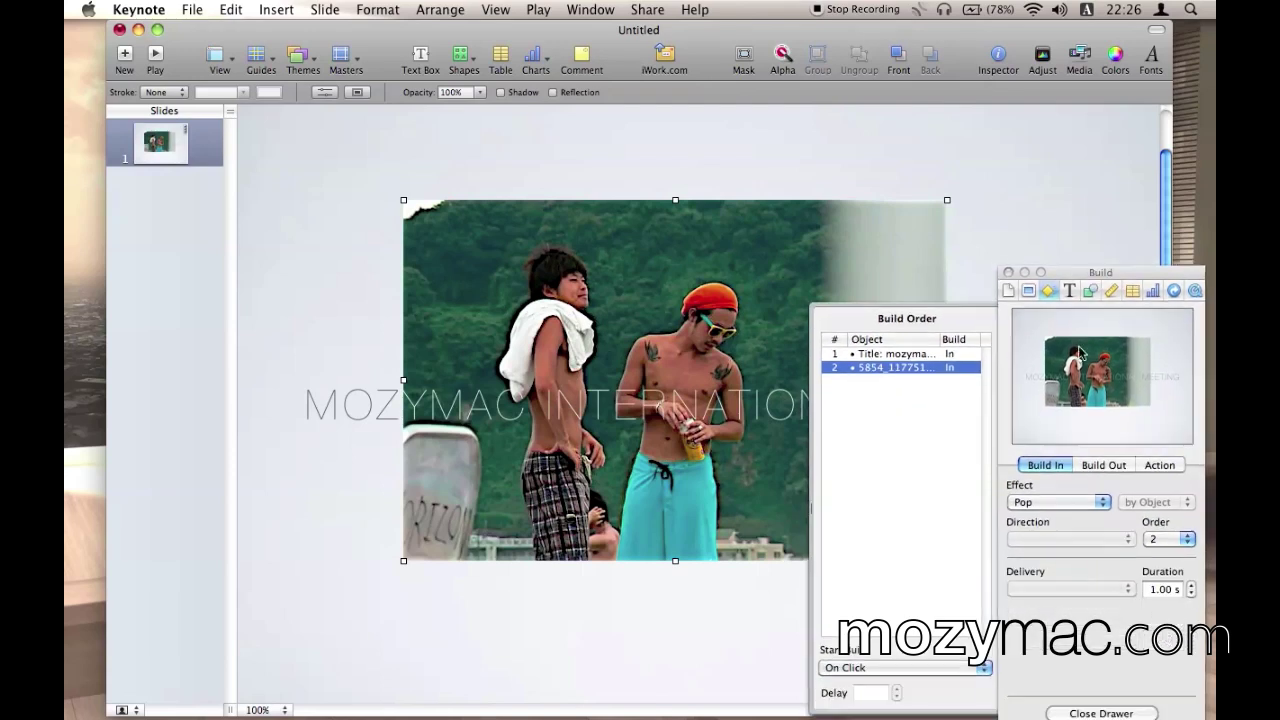
pyautogui.click(957, 675)
pyautogui.click(940, 681)
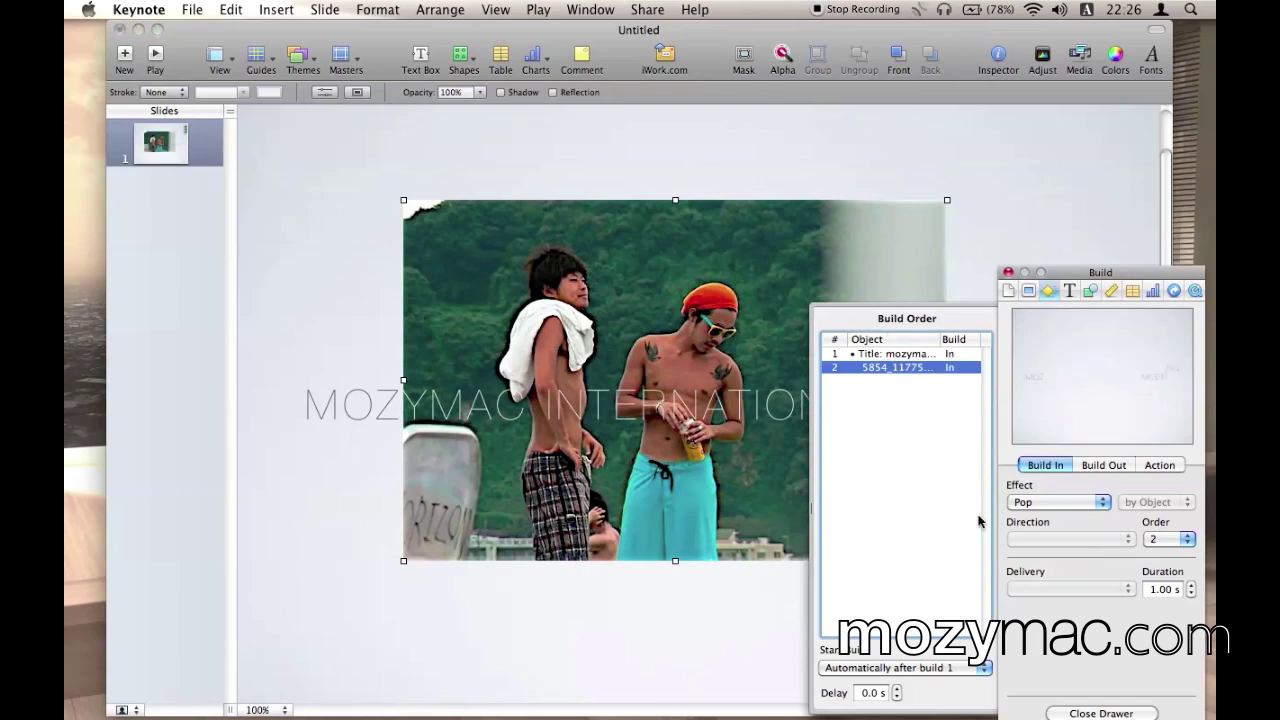
pyautogui.click(960, 668)
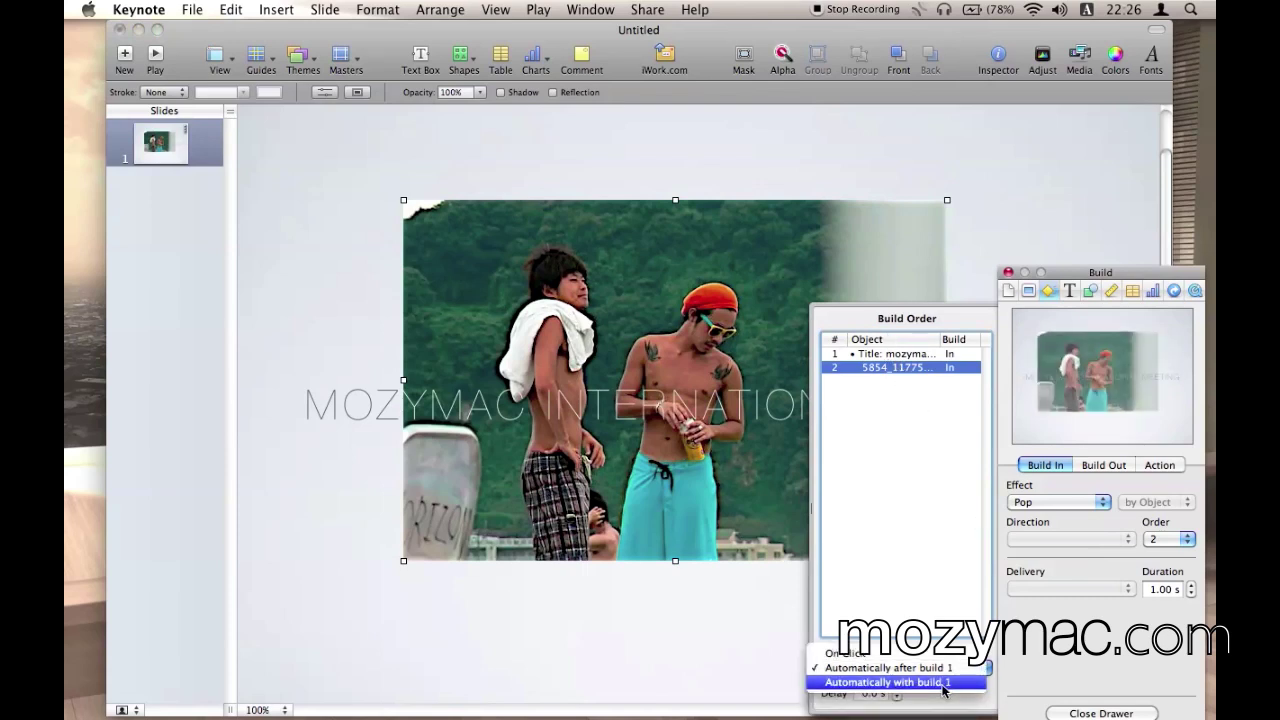
pyautogui.click(942, 684)
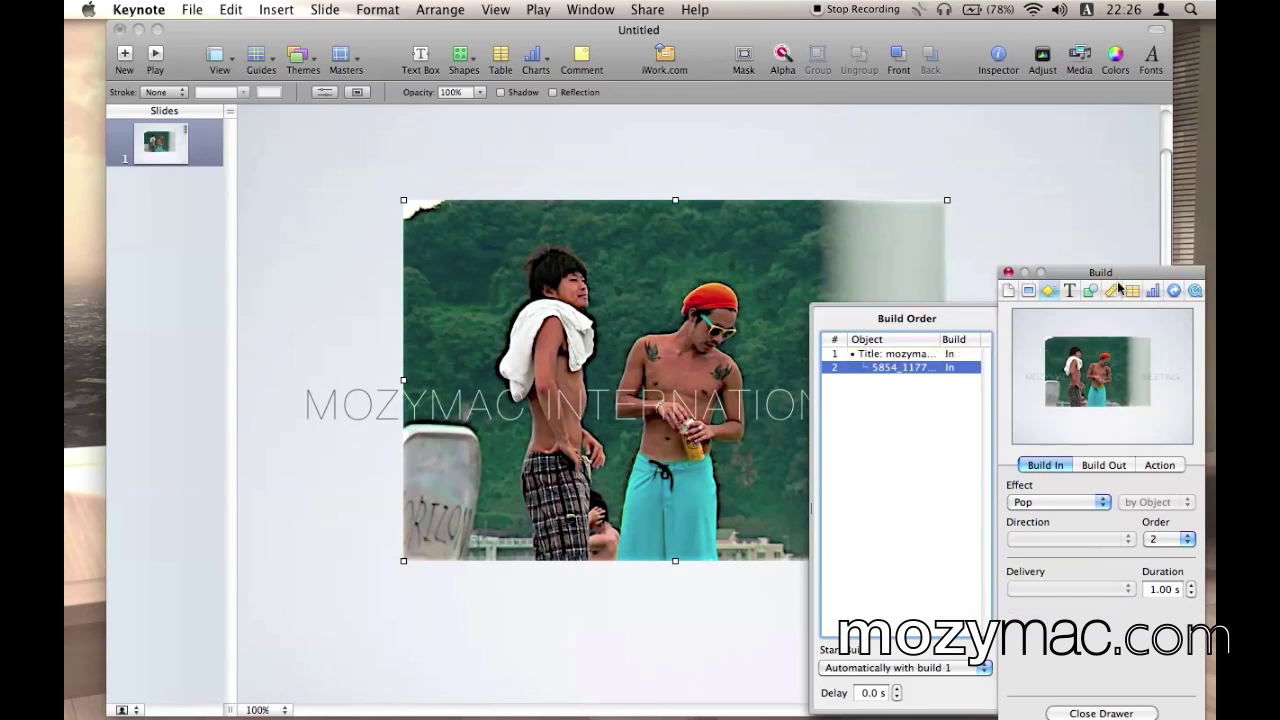
pyautogui.click(1008, 273)
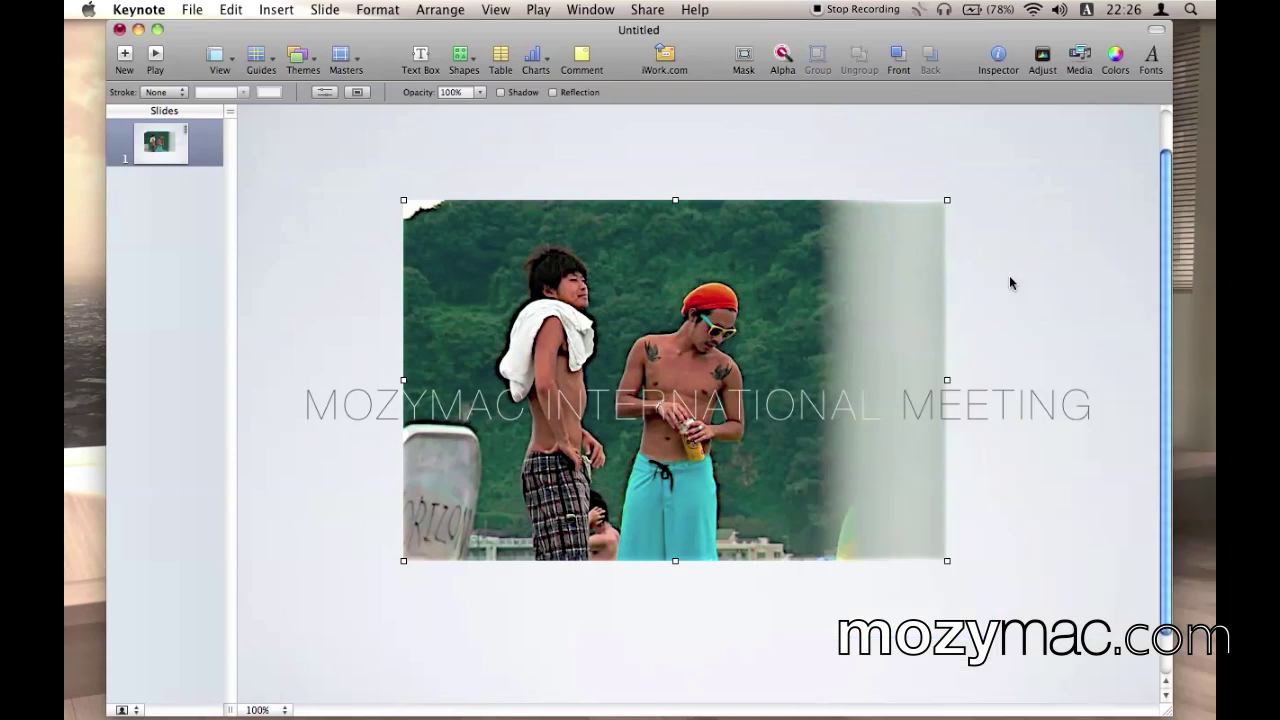